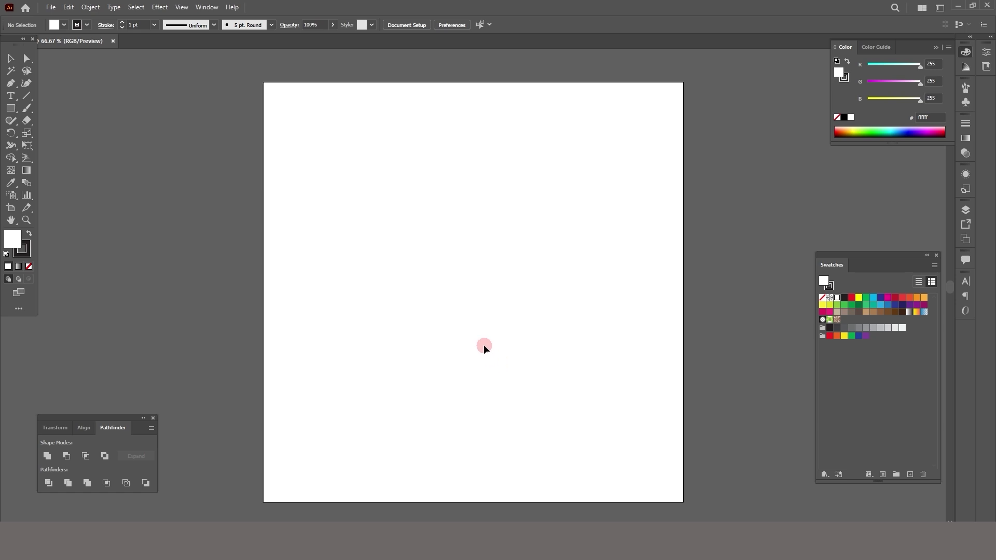
pyautogui.hotkey('ctrl', 'z')
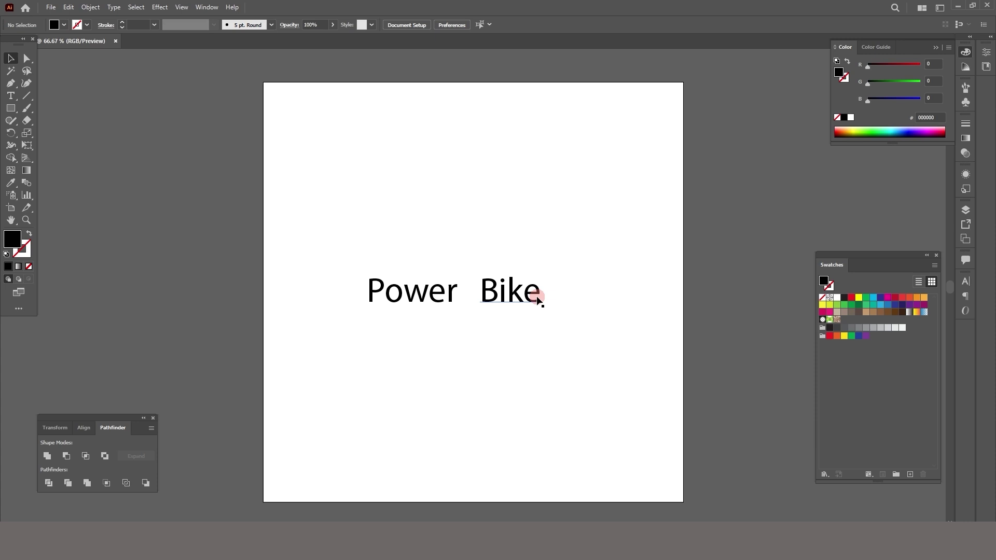
pyautogui.press('b')
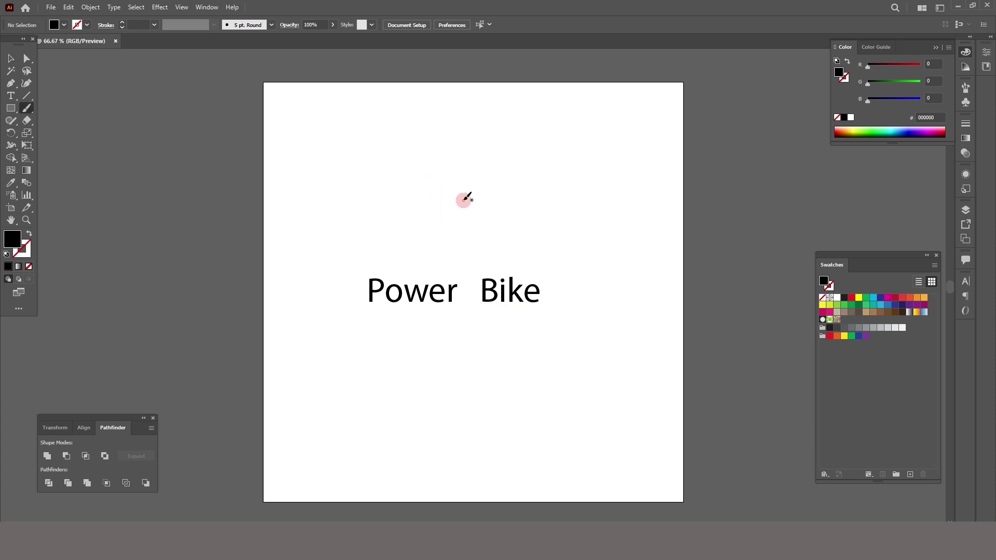
pyautogui.moveTo(452, 196)
pyautogui.mouseDown()
pyautogui.moveTo(470, 233)
pyautogui.moveTo(492, 221)
pyautogui.moveTo(490, 201)
pyautogui.moveTo(479, 197)
pyautogui.moveTo(469, 216)
pyautogui.mouseUp()
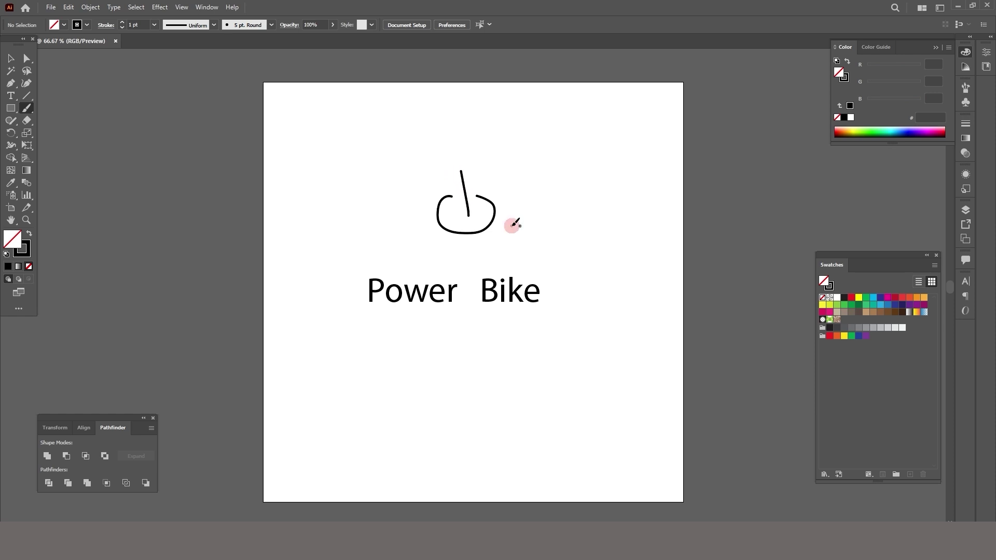
pyautogui.hotkey('ctrl', 'z')
pyautogui.hotkey('ctrl', 'z')
pyautogui.moveTo(500, 180)
pyautogui.mouseDown()
pyautogui.moveTo(455, 192)
pyautogui.moveTo(494, 211)
pyautogui.moveTo(497, 179)
pyautogui.moveTo(480, 179)
pyautogui.moveTo(476, 213)
pyautogui.mouseUp()
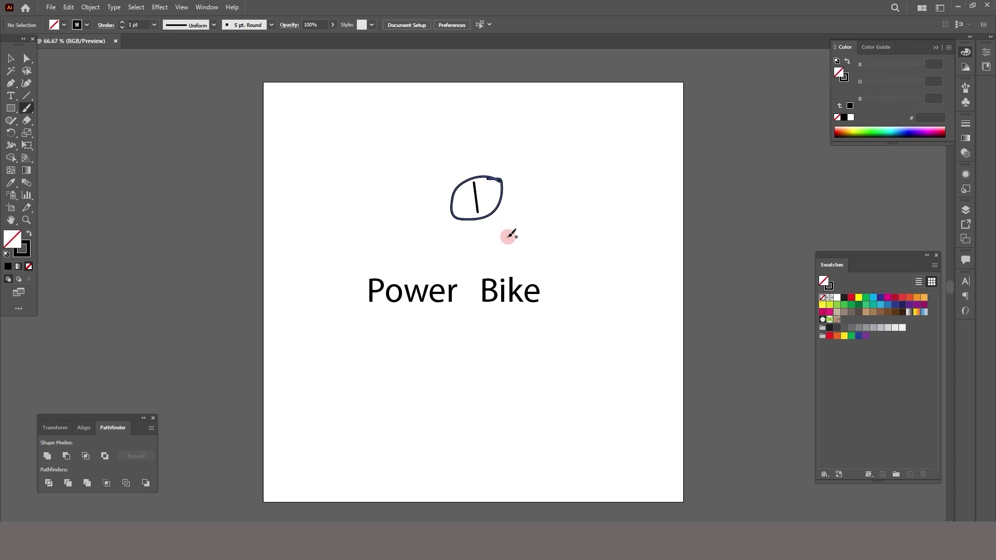
pyautogui.hotkey('ctrl', 'z')
pyautogui.hotkey('ctrl', 'z')
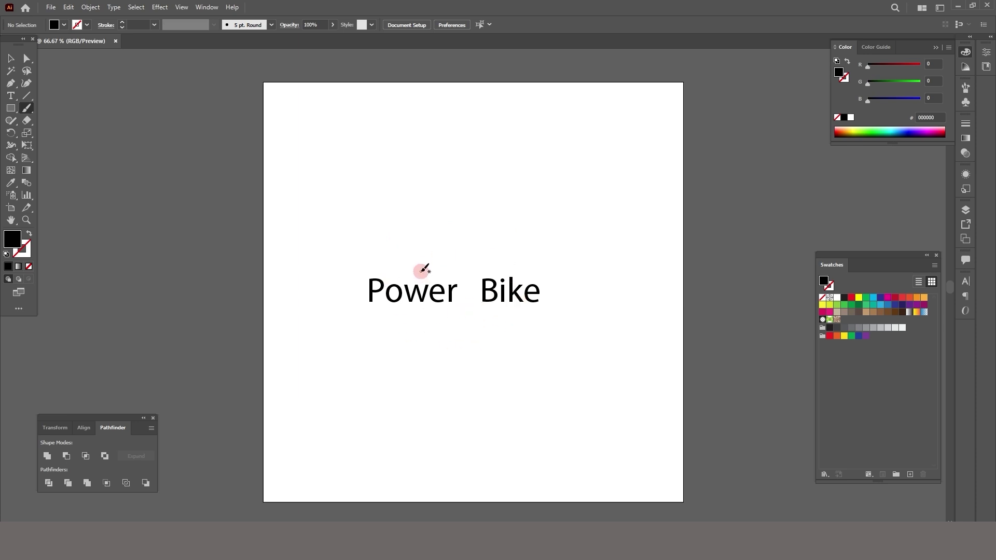
# Step: Paint three black branch strokes fanning upward from the word Power and three from the word Bike with the Paintbrush
pyautogui.moveTo(396, 196); pyautogui.dragTo(421, 270)
pyautogui.moveTo(363, 244); pyautogui.dragTo(412, 266)
pyautogui.moveTo(446, 218); pyautogui.dragTo(426, 267)
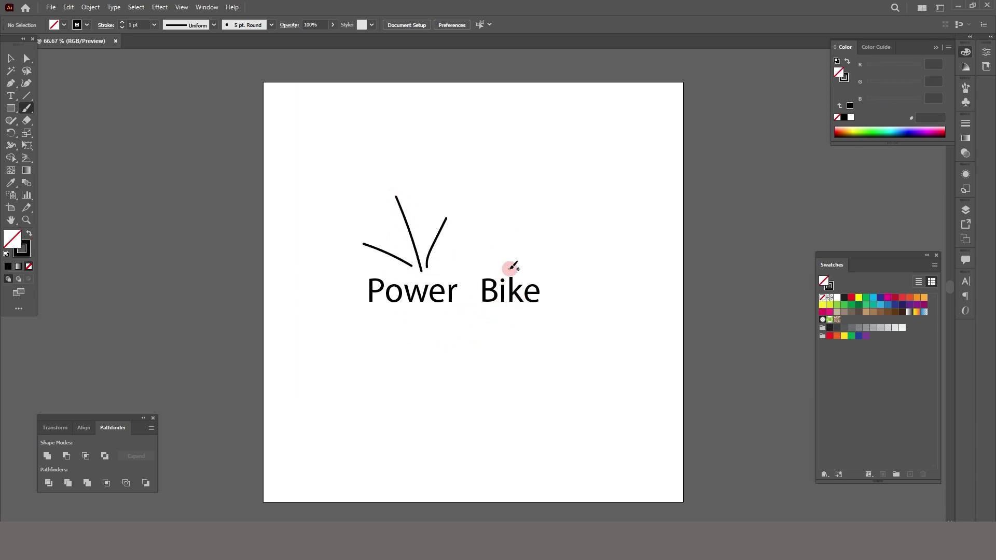
pyautogui.moveTo(485, 229); pyautogui.dragTo(510, 268)
pyautogui.moveTo(520, 227)
pyautogui.mouseDown()
pyautogui.moveTo(513, 266)
pyautogui.moveTo(556, 237)
pyautogui.mouseUp()
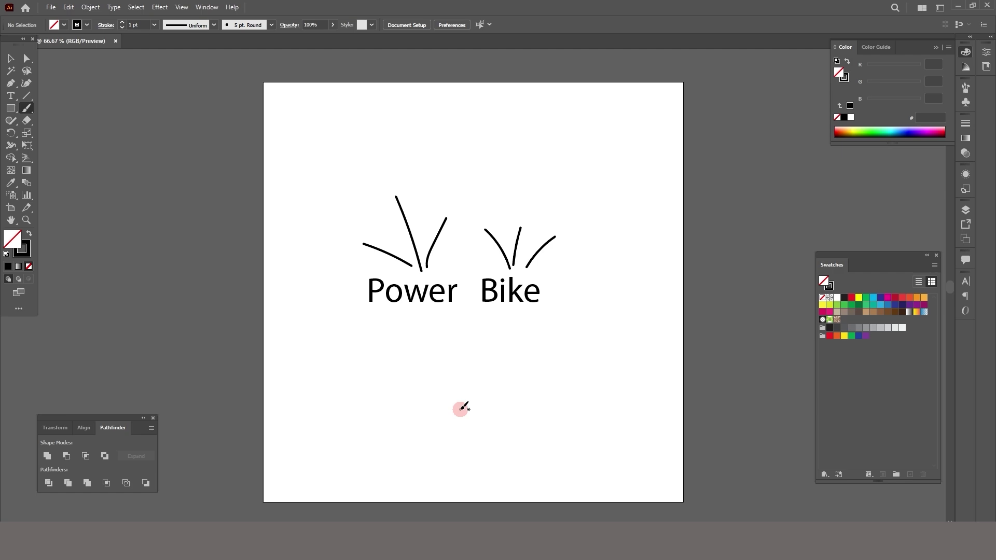
# Step: Switch to the browser, view the image results for Power Icon and search the images for Bike Icon
pyautogui.hotkey('alt', 'Tab')
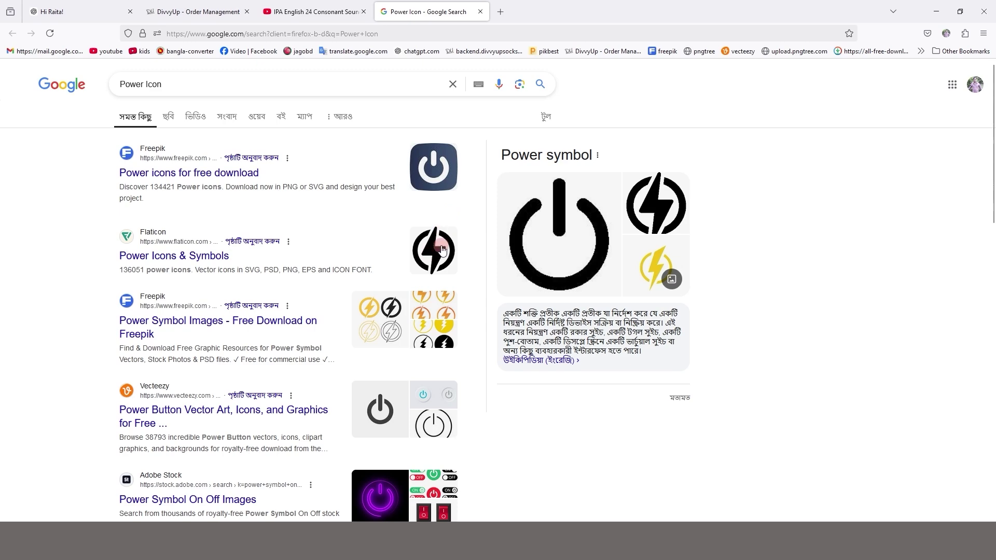
pyautogui.click(624, 185)
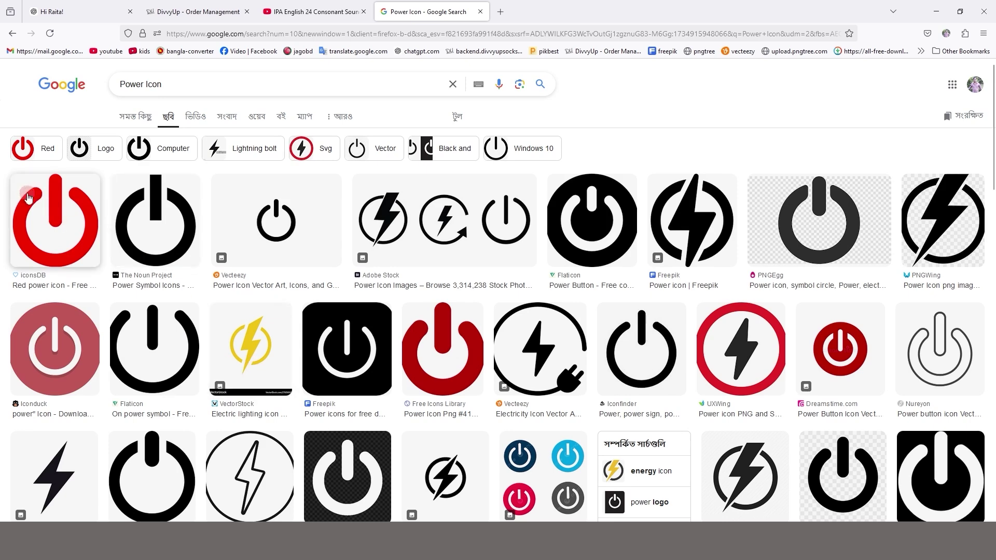
pyautogui.click(140, 87)
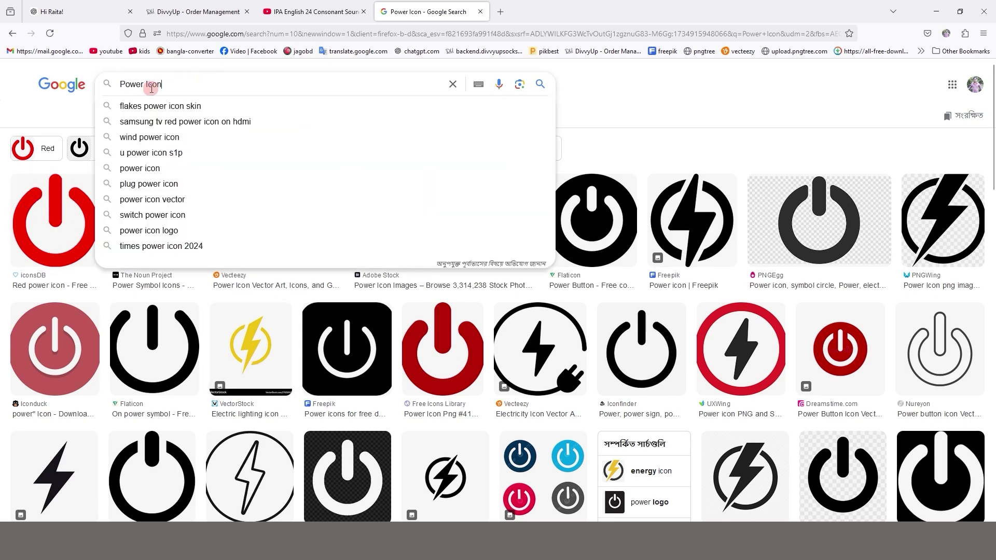
pyautogui.doubleClick(140, 86)
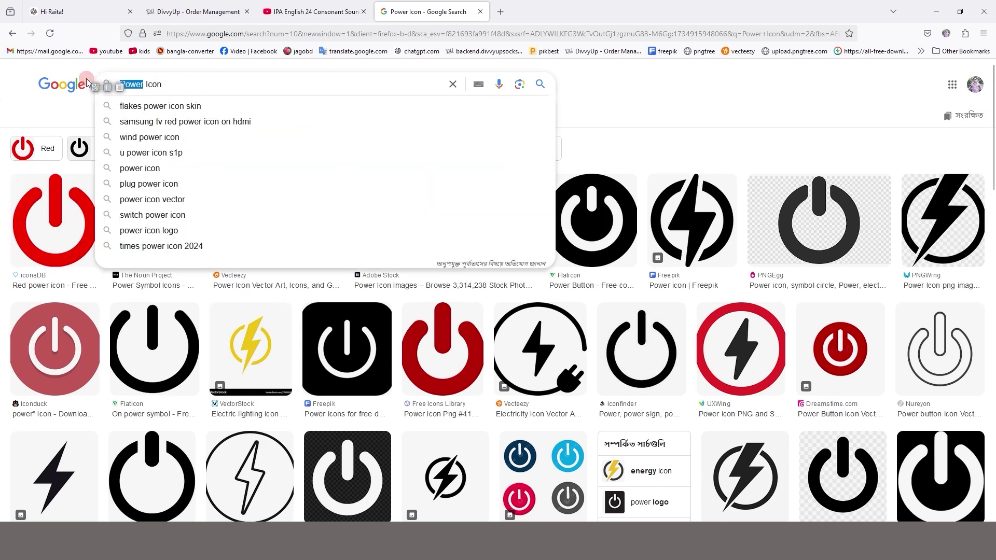
pyautogui.write('Bike')
pyautogui.press('Return')
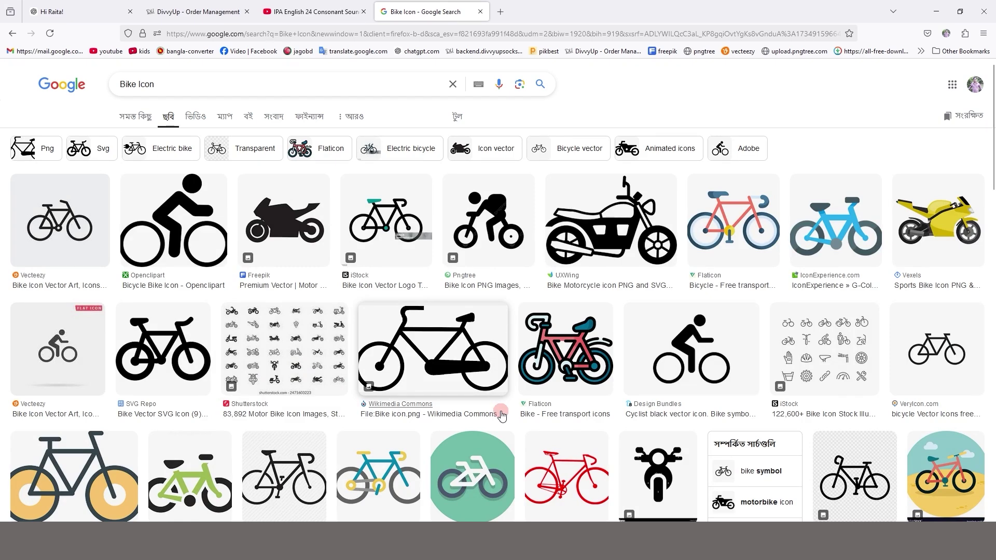
# Step: Examine several bicycle, cyclist and motorcycle icons in the Bike Icon image results as design references
pyautogui.click(50, 215)
pyautogui.click(181, 236)
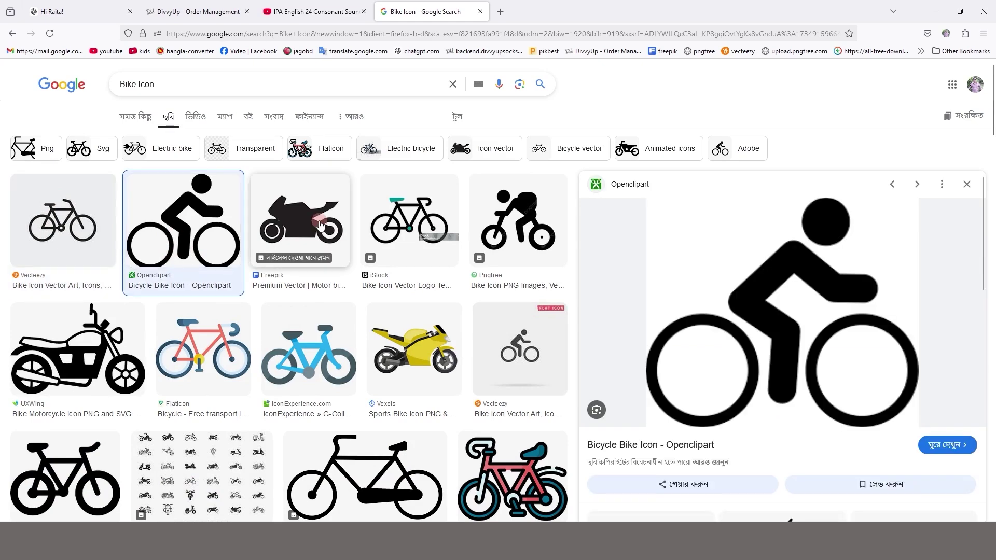
pyautogui.click(319, 224)
pyautogui.click(415, 224)
pyautogui.click(526, 354)
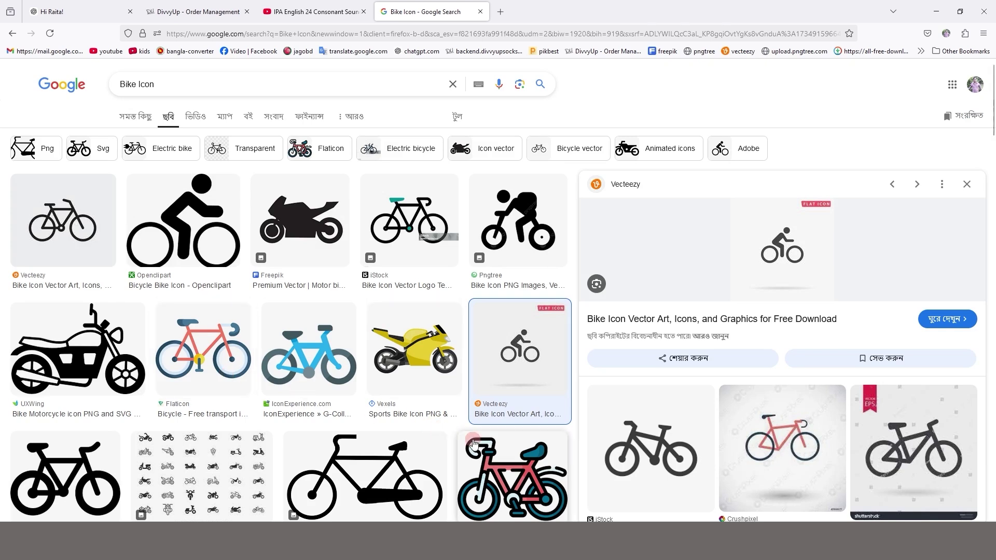
pyautogui.click(78, 241)
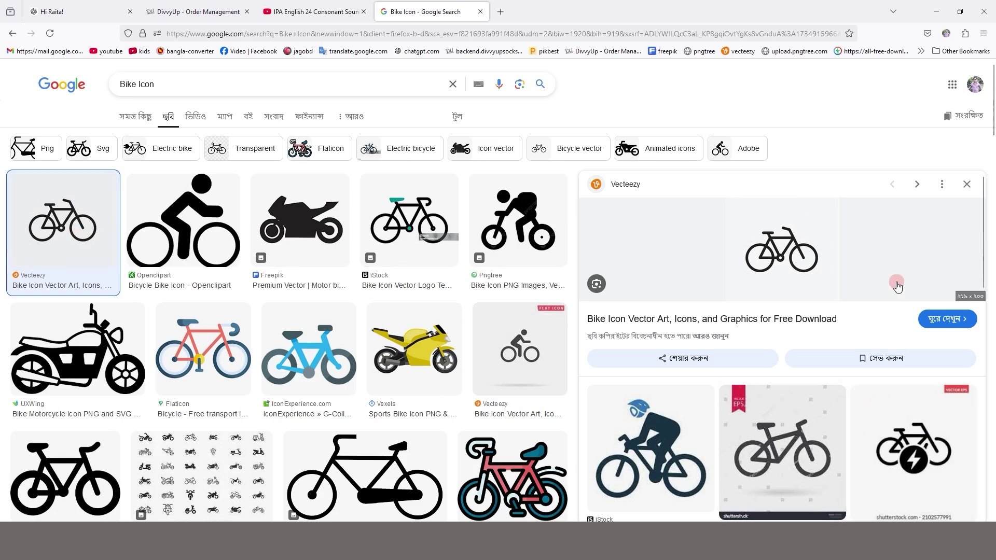
pyautogui.click(772, 276)
pyautogui.scroll(-6, 419, 345)
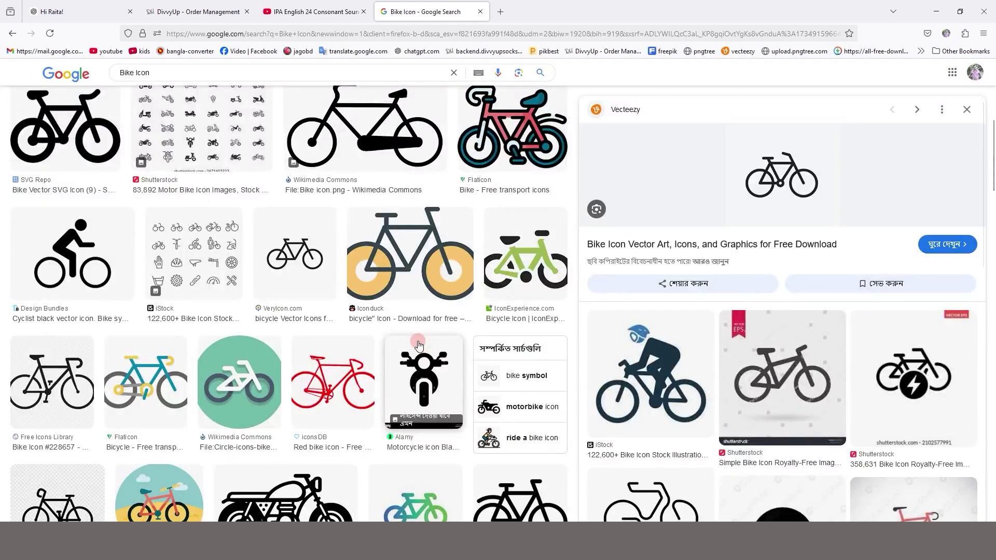
pyautogui.scroll(7, 419, 345)
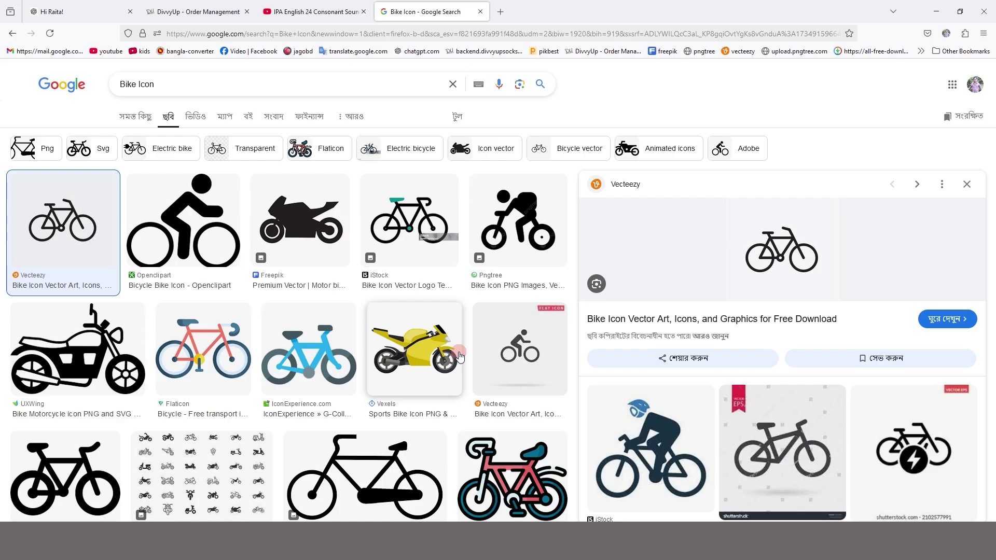
# Step: Switch back to Illustrator and move the whole Power Bike mind map with its reference icons above the artboard
pyautogui.hotkey('alt', 'Tab')
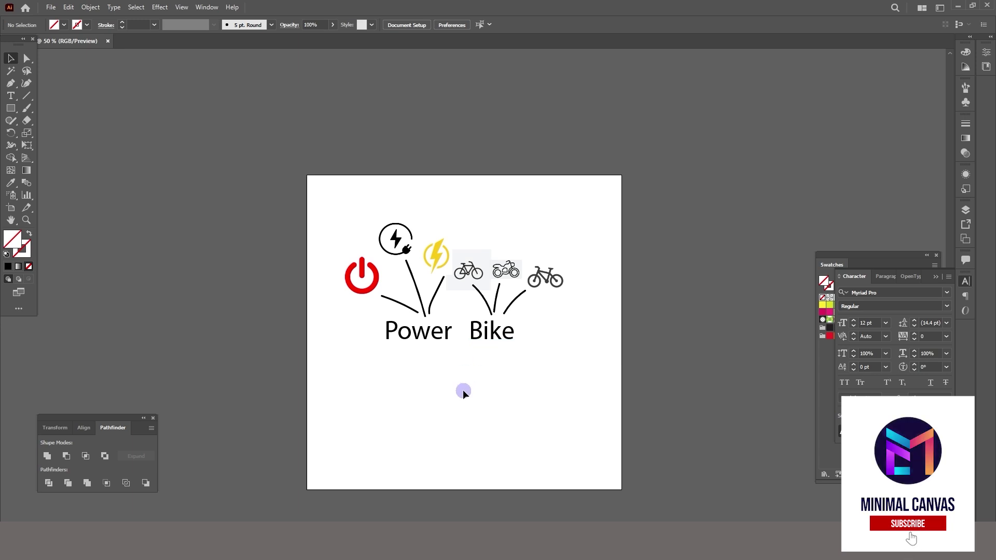
pyautogui.scroll(2, 531, 308)
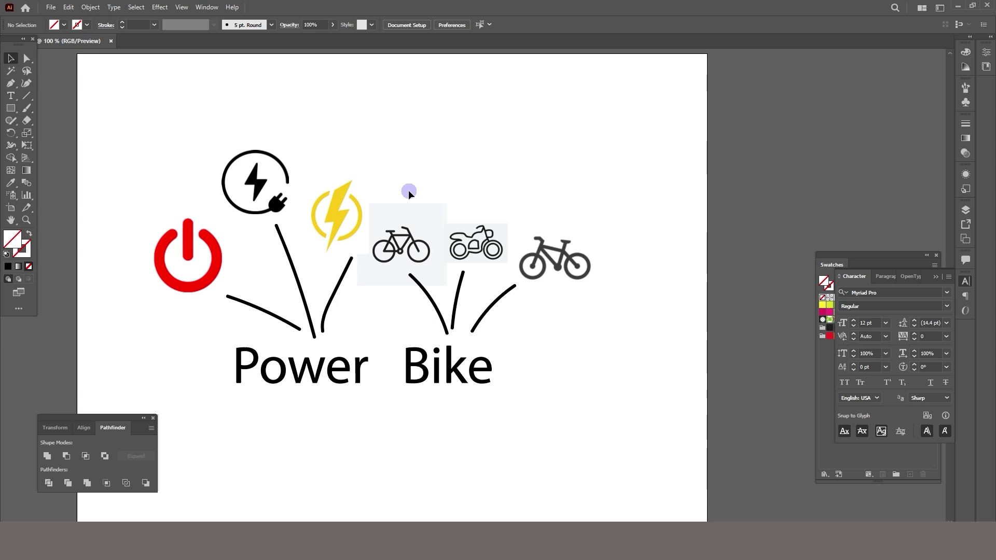
pyautogui.hotkey('ctrl', '-')
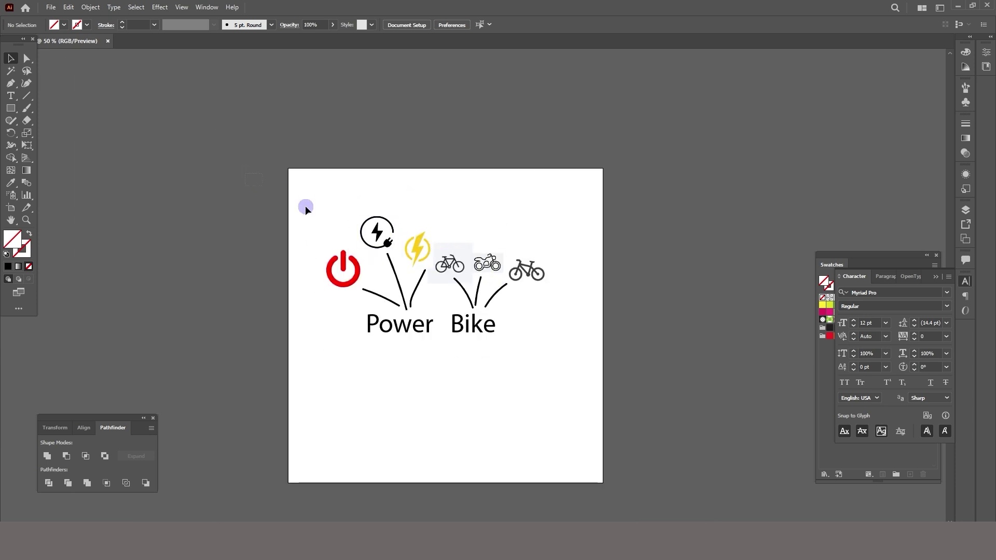
pyautogui.moveTo(305, 208); pyautogui.dragTo(539, 332)
pyautogui.scroll(2, 540, 332)
pyautogui.moveTo(485, 376); pyautogui.dragTo(485, 197)
pyautogui.click(448, 366)
pyautogui.scroll(-2, 472, 363)
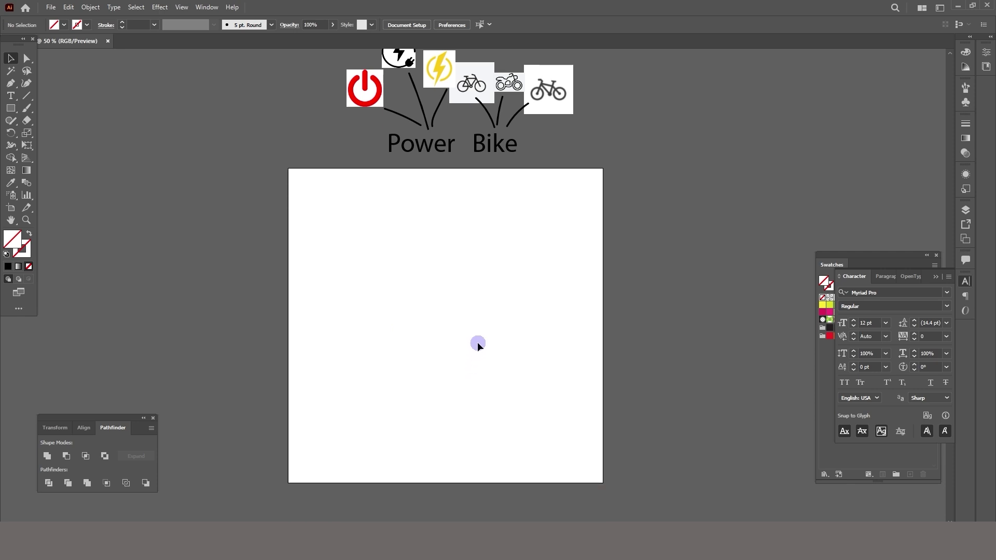
pyautogui.scroll(-1, 456, 330)
pyautogui.scroll(1, 435, 332)
pyautogui.scroll(-1, 435, 328)
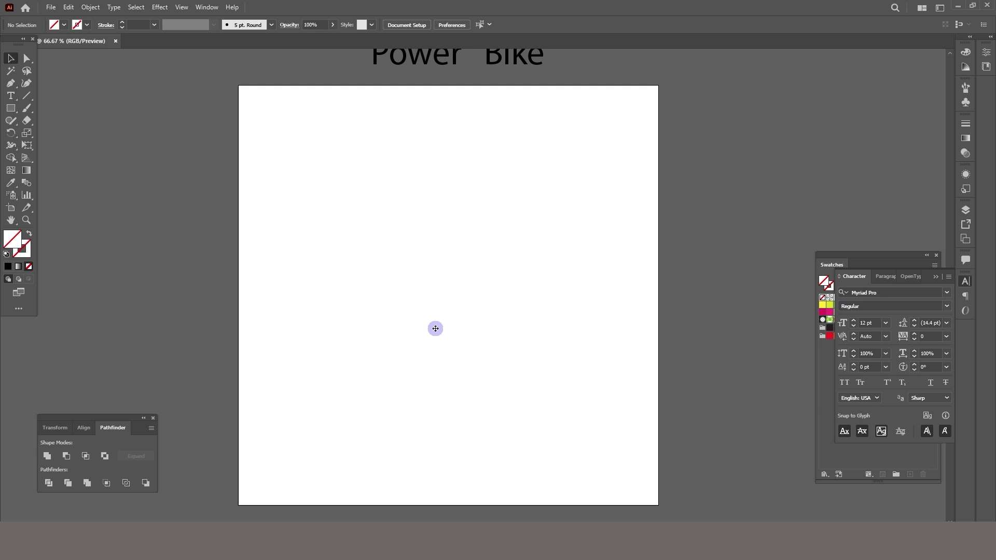
pyautogui.scroll(5, 495, 202)
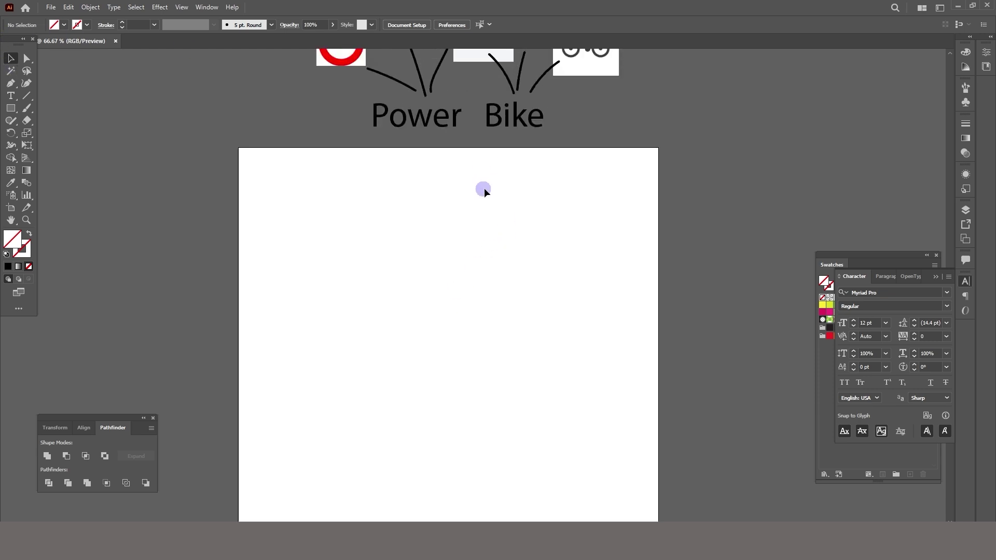
pyautogui.scroll(1, 423, 98)
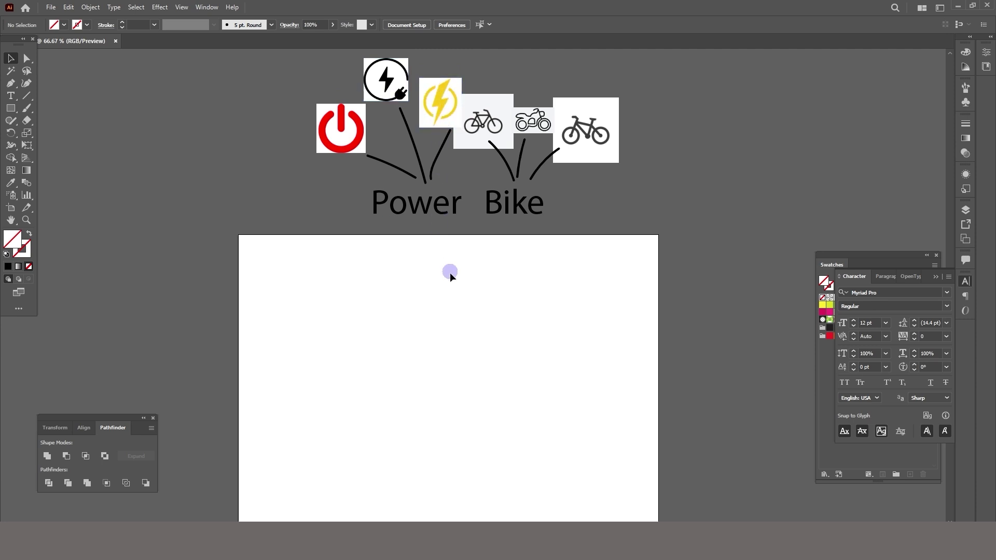
pyautogui.scroll(-2, 452, 280)
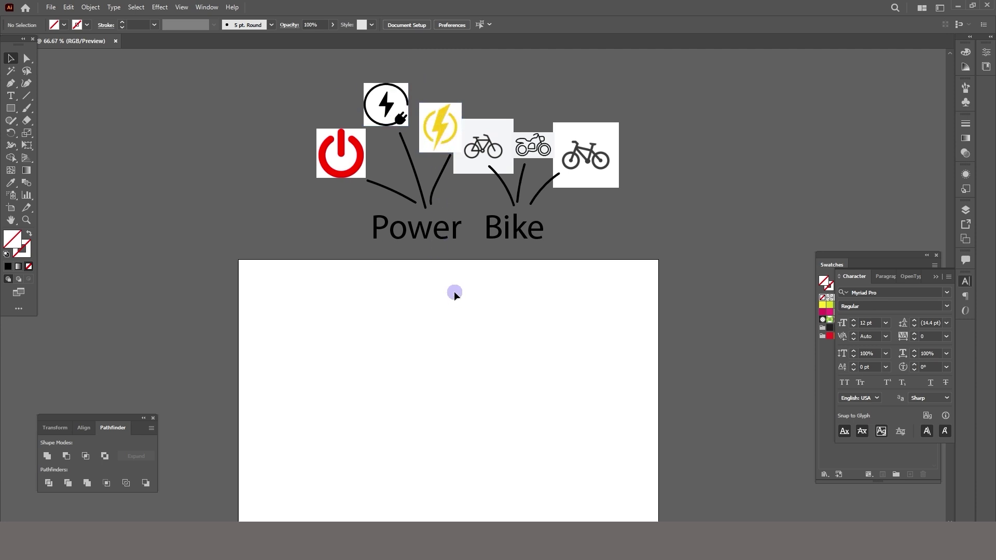
# Step: Sketch two round wheels side by side on the empty artboard with the Paintbrush
pyautogui.click(27, 108)
pyautogui.scroll(-1, 469, 252)
pyautogui.scroll(-3, 461, 258)
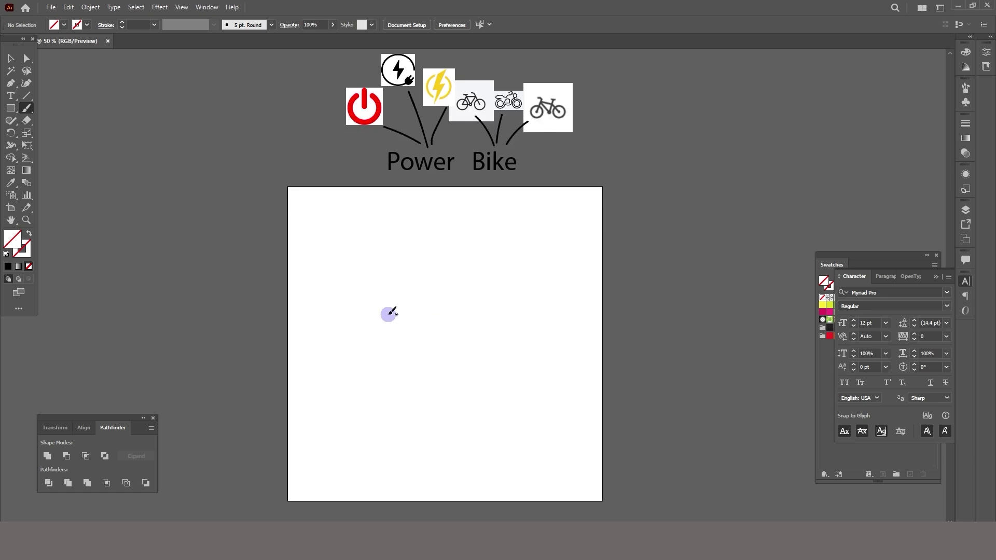
pyautogui.moveTo(369, 305)
pyautogui.mouseDown()
pyautogui.moveTo(370, 342)
pyautogui.moveTo(391, 333)
pyautogui.moveTo(389, 304)
pyautogui.moveTo(363, 299)
pyautogui.mouseUp()
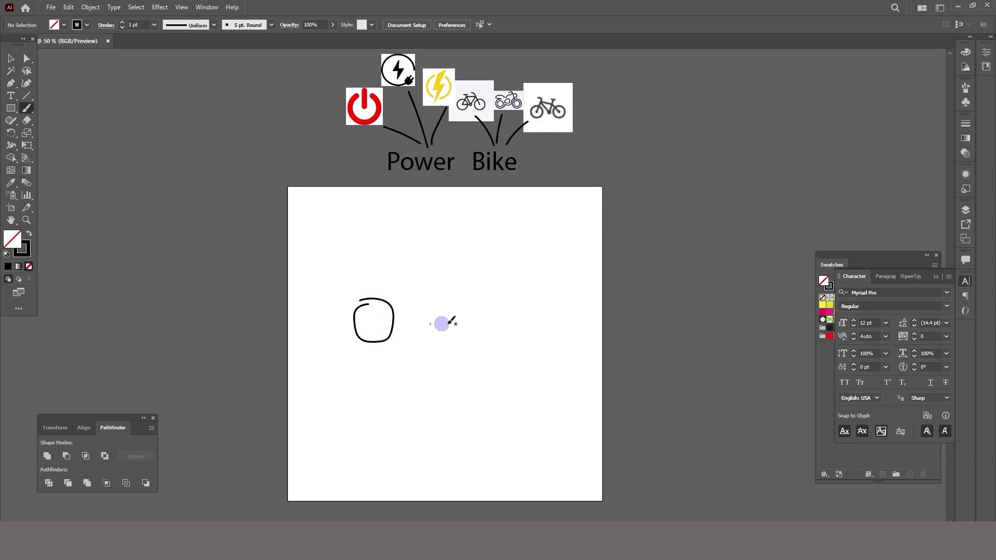
pyautogui.moveTo(496, 312)
pyautogui.mouseDown()
pyautogui.moveTo(480, 294)
pyautogui.moveTo(447, 326)
pyautogui.moveTo(443, 296)
pyautogui.mouseUp()
pyautogui.scroll(4, 414, 311)
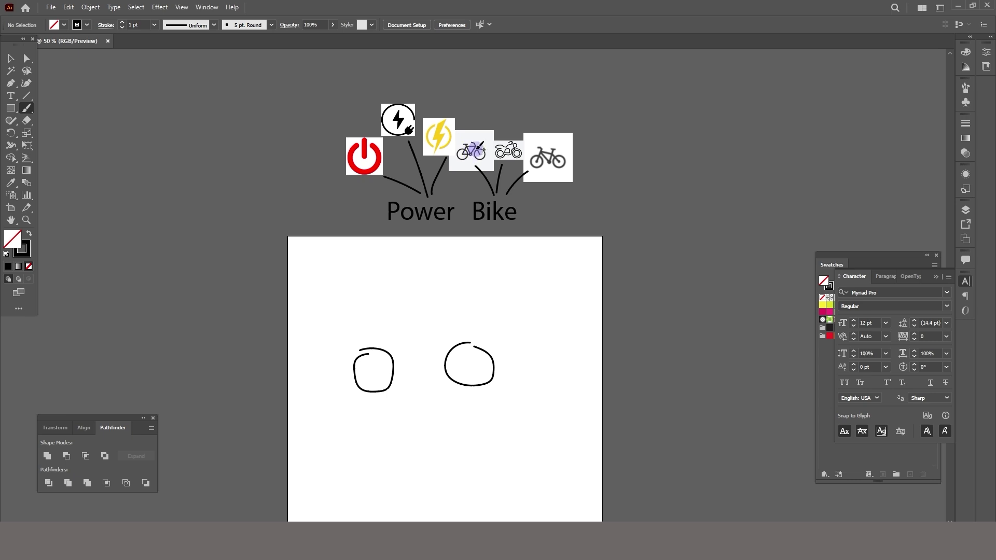
# Step: Sketch a lightning-bolt-shaped frame linking the two wheels, plus a slanted front fork ending in a short handlebar
pyautogui.moveTo(463, 323)
pyautogui.mouseDown()
pyautogui.moveTo(408, 353)
pyautogui.moveTo(422, 325)
pyautogui.moveTo(359, 352)
pyautogui.mouseUp()
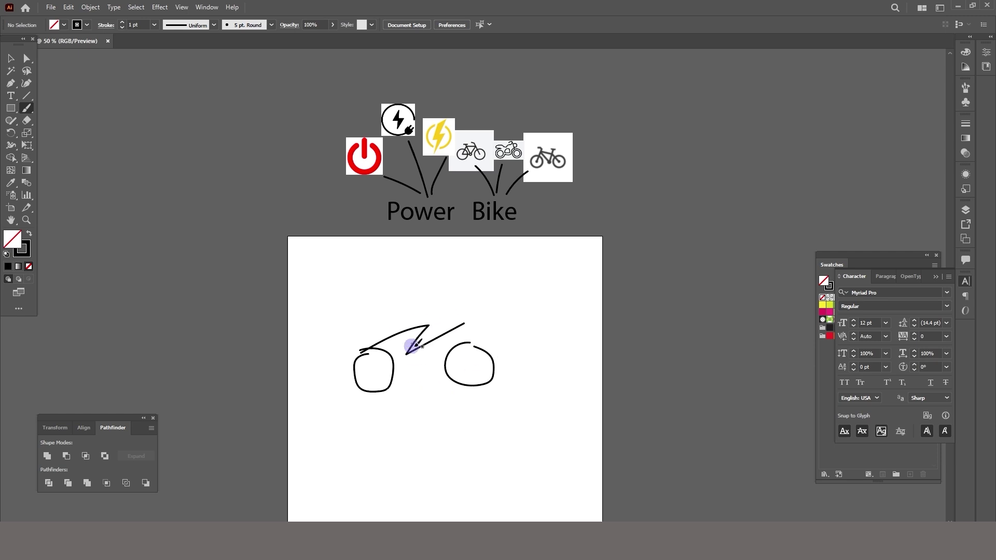
pyautogui.moveTo(414, 346); pyautogui.dragTo(432, 344)
pyautogui.scroll(3, 468, 364)
pyautogui.moveTo(394, 193)
pyautogui.mouseDown()
pyautogui.moveTo(462, 343)
pyautogui.moveTo(375, 187)
pyautogui.mouseUp()
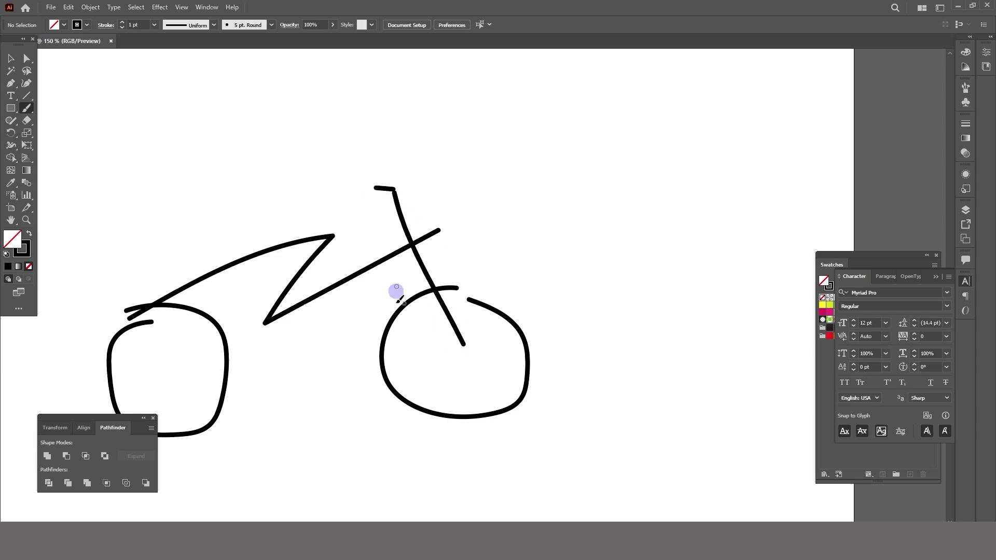
pyautogui.scroll(-1, 536, 338)
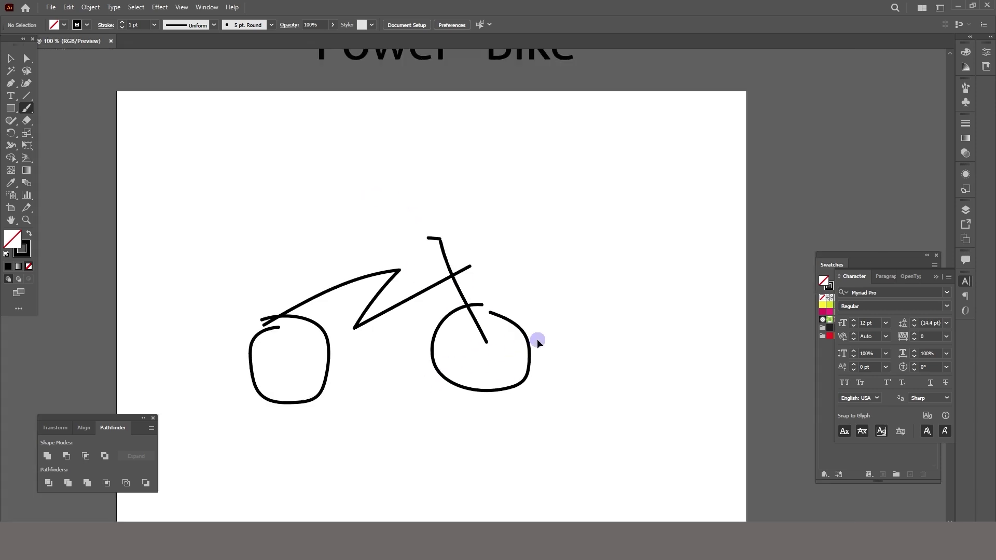
pyautogui.scroll(-1, 537, 339)
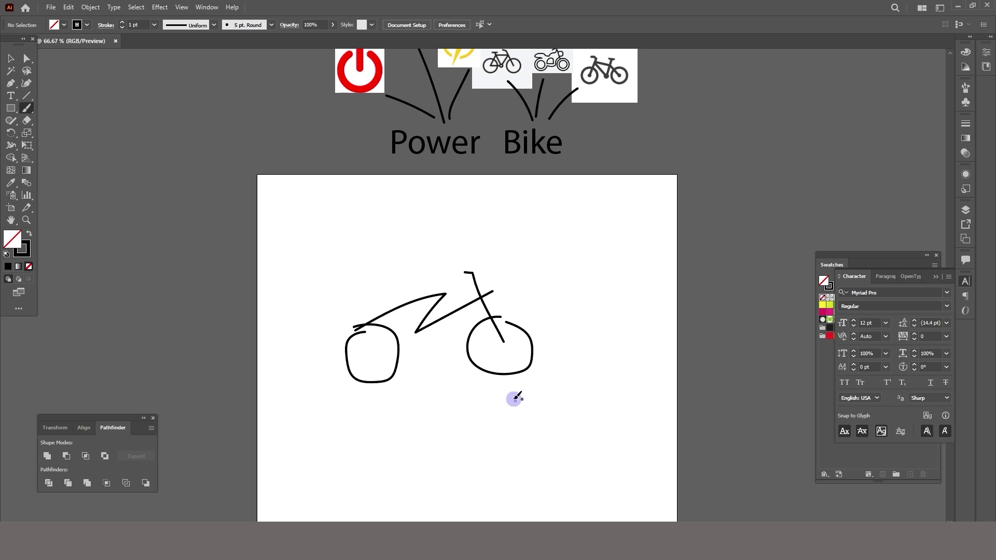
# Step: Delete the complete freehand bike sketch from the artboard
pyautogui.press('v')
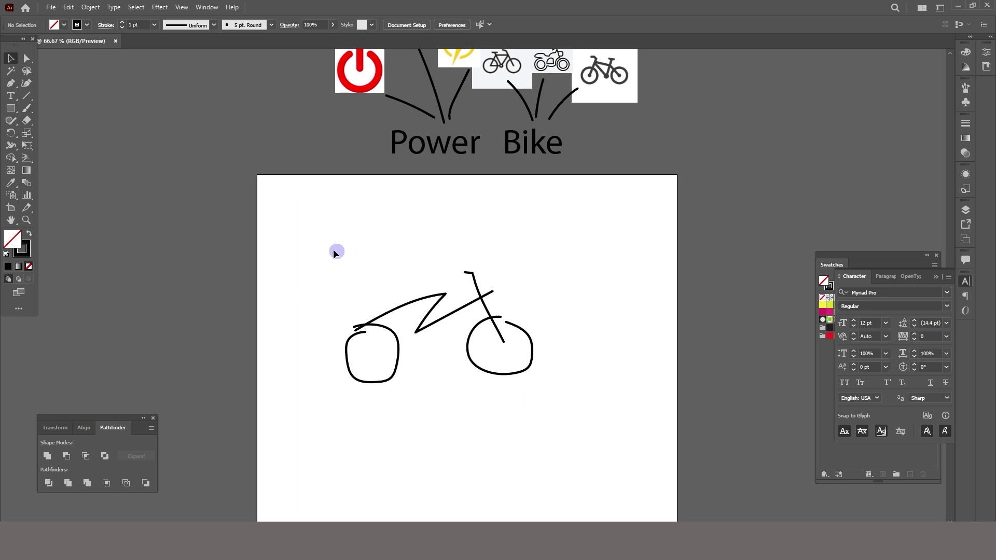
pyautogui.moveTo(307, 243); pyautogui.dragTo(557, 406)
pyautogui.press('Delete')
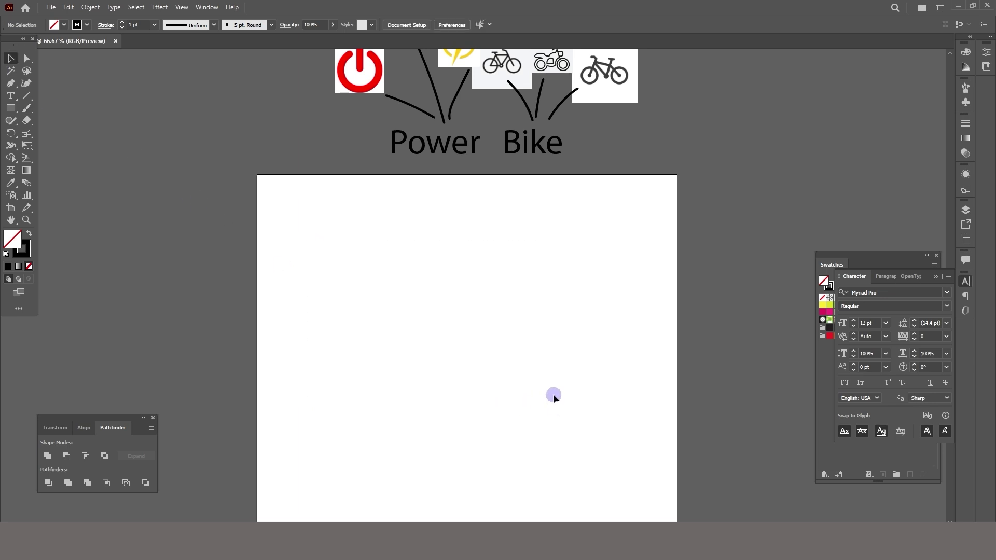
# Step: Draw an open four-point lightning-shaped zigzag with the Pen tool in the middle of the artboard
pyautogui.click(11, 85)
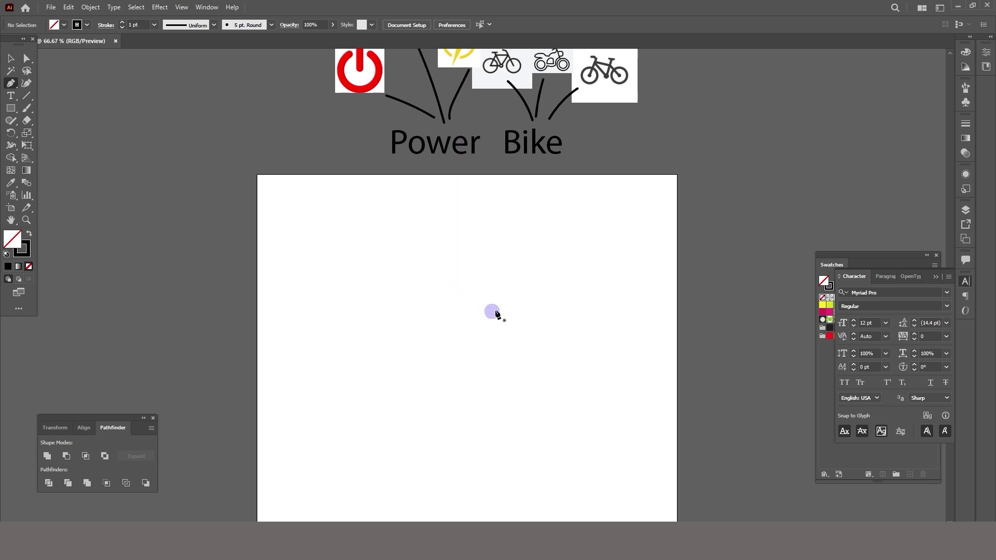
pyautogui.click(359, 393)
pyautogui.click(444, 319)
pyautogui.click(441, 382)
pyautogui.click(540, 336)
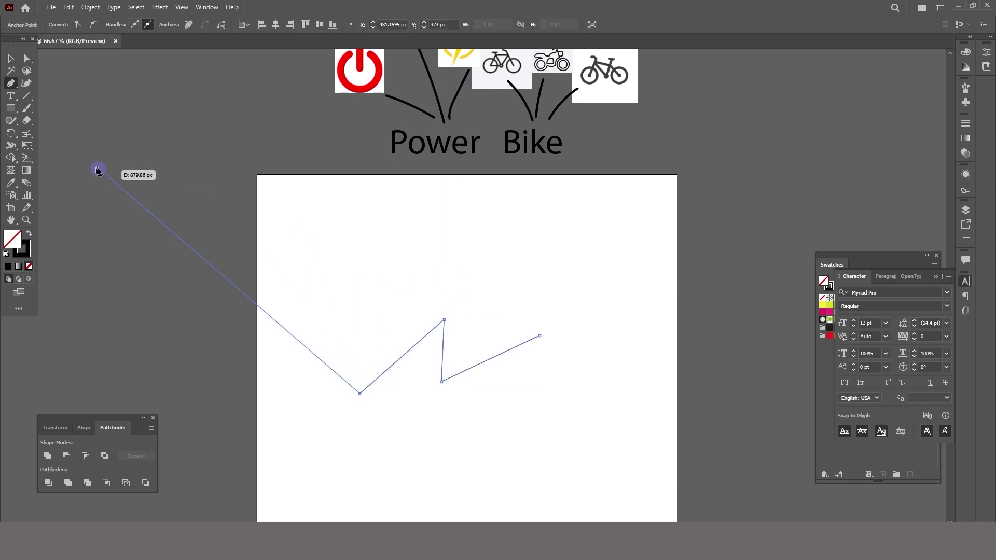
# Step: Flatten the zigzag by repositioning its two end points and upper corner, making it about 438 px wide and 95 px high
pyautogui.click(28, 60)
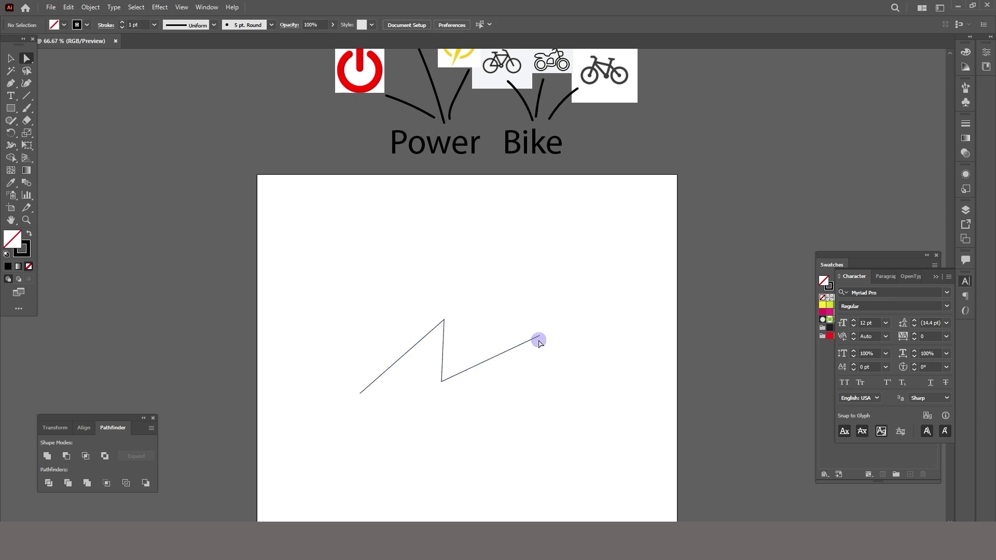
pyautogui.moveTo(540, 336); pyautogui.dragTo(571, 357)
pyautogui.moveTo(445, 322)
pyautogui.mouseDown()
pyautogui.moveTo(489, 338)
pyautogui.moveTo(444, 345)
pyautogui.moveTo(437, 326)
pyautogui.mouseUp()
pyautogui.click(444, 320)
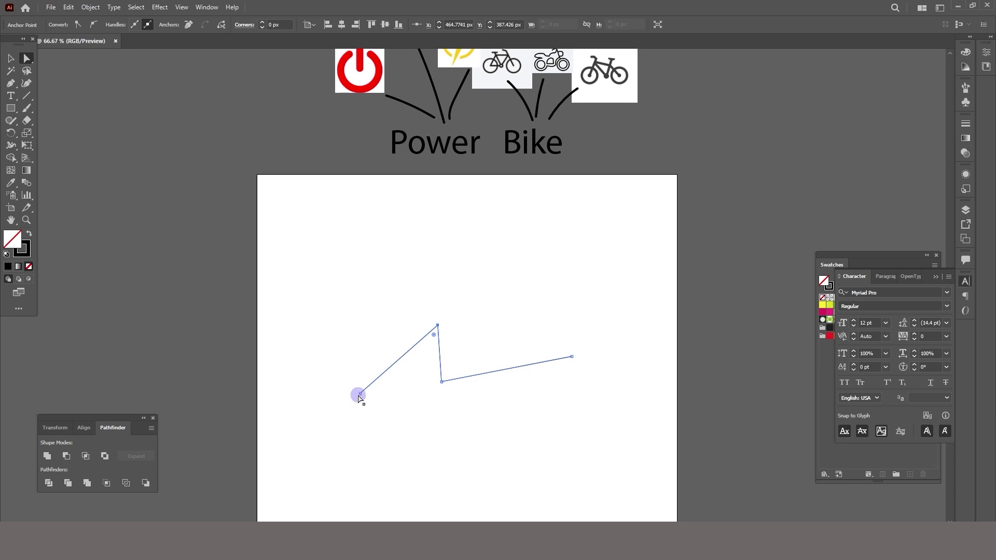
pyautogui.moveTo(360, 394); pyautogui.dragTo(359, 377)
pyautogui.moveTo(438, 326); pyautogui.dragTo(444, 345)
pyautogui.moveTo(572, 356); pyautogui.dragTo(529, 344)
# Step: Apply the triangular width profile to the whole zigzag path so its stroke widens from one end to the other
pyautogui.press('v')
pyautogui.moveTo(356, 278); pyautogui.dragTo(515, 425)
pyautogui.scroll(2, 503, 367)
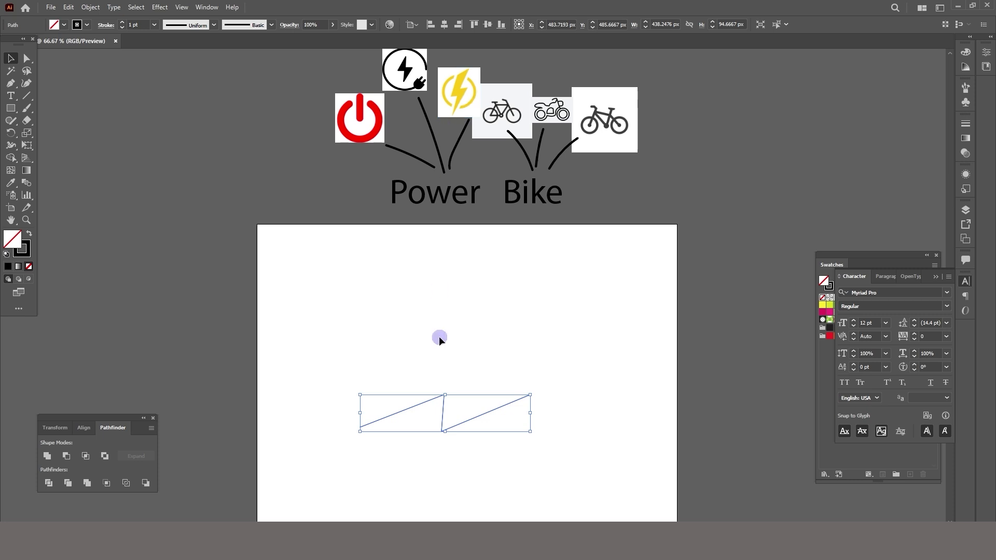
pyautogui.click(213, 27)
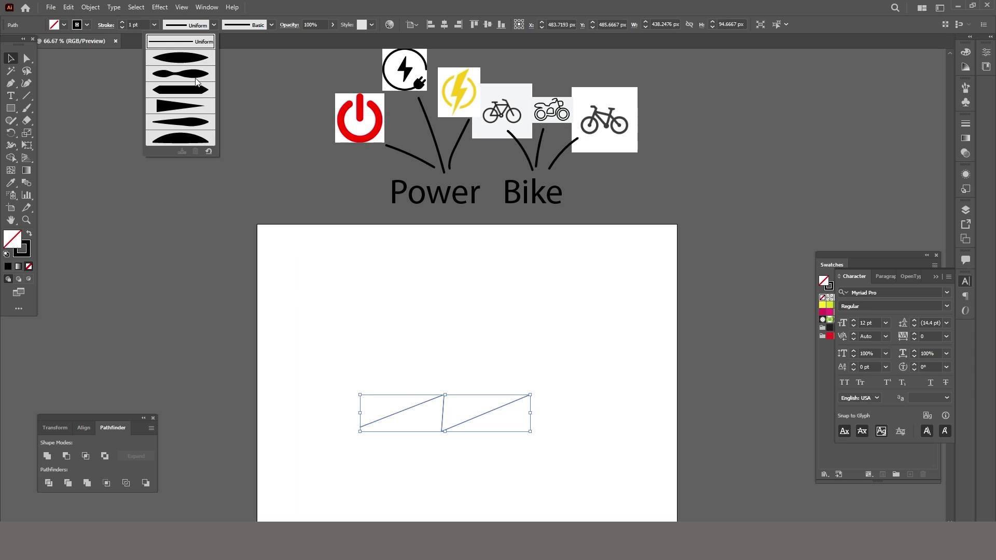
pyautogui.click(176, 107)
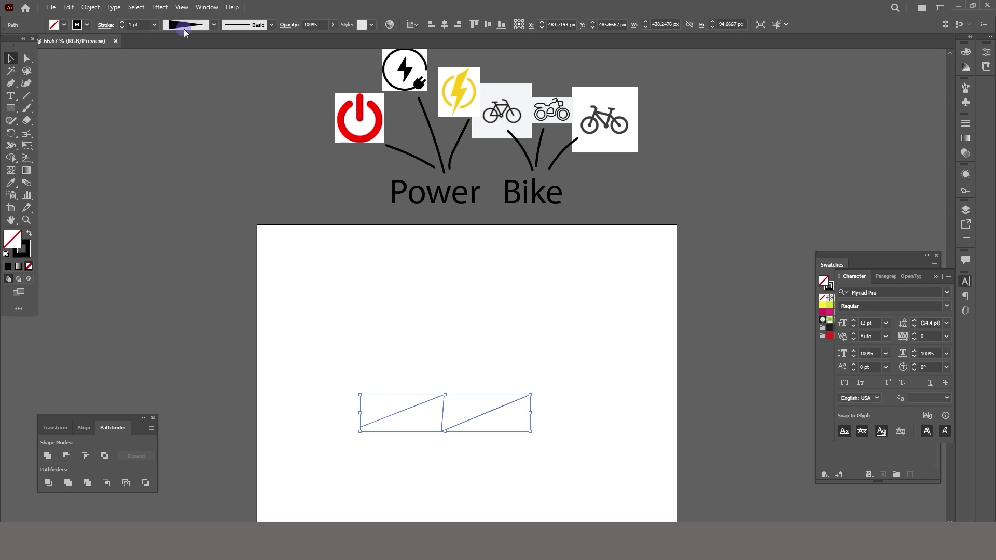
pyautogui.click(505, 450)
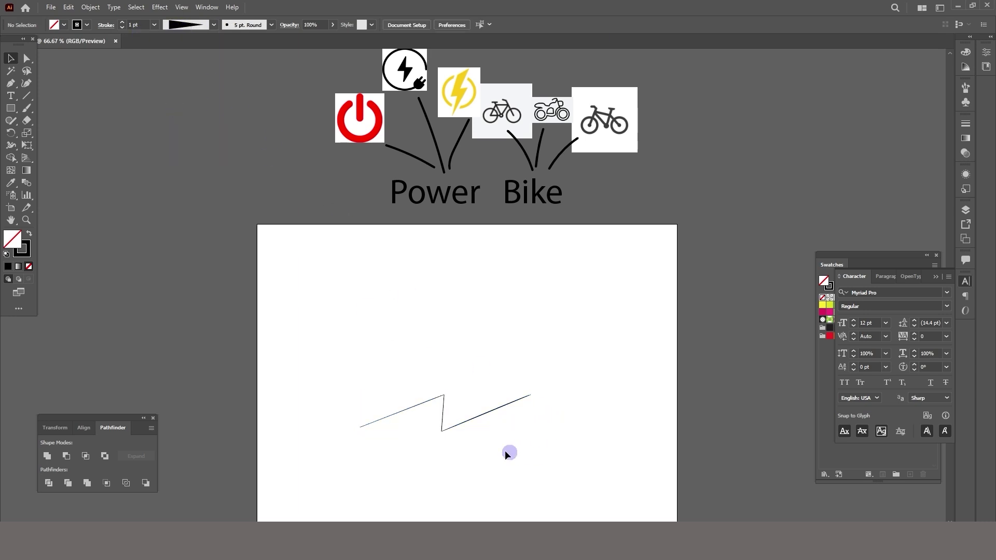
# Step: Set the tapered zigzag path's stroke weight to 32 pt
pyautogui.hotkey('ctrl', '1')
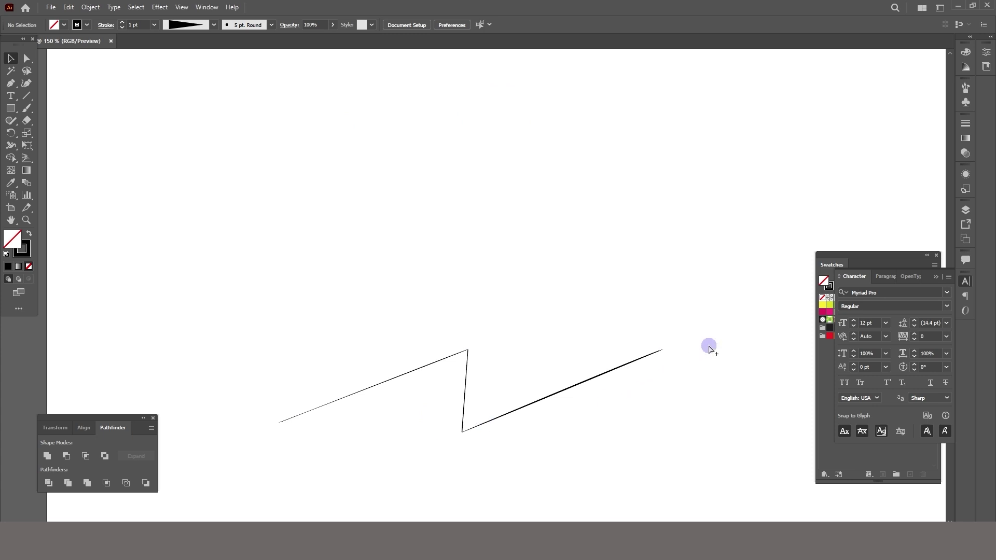
pyautogui.click(555, 389)
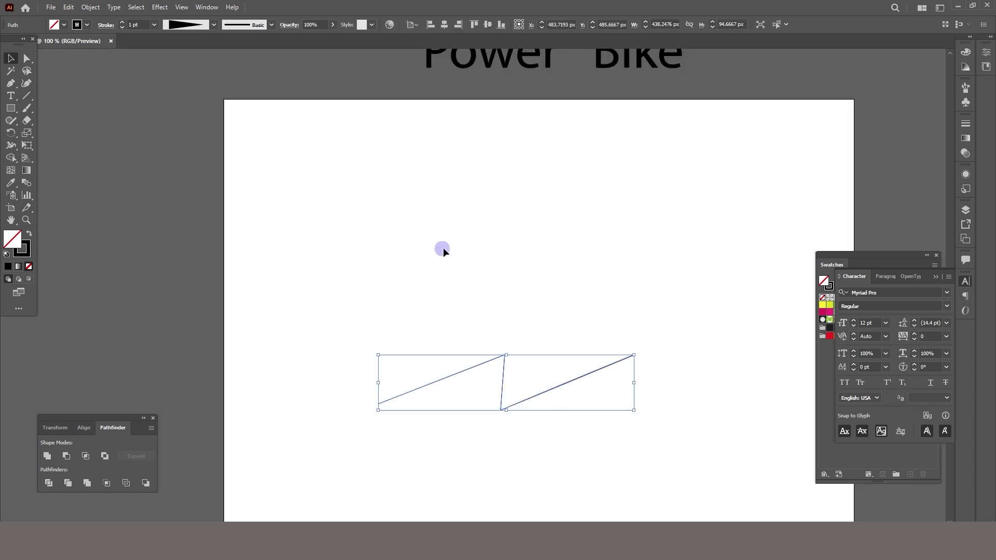
pyautogui.click(123, 22)
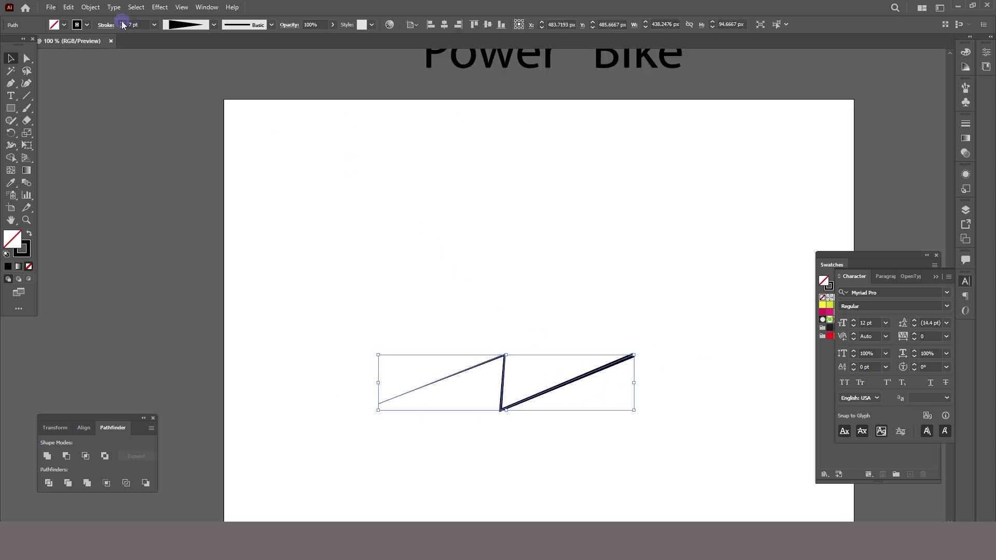
pyautogui.click(363, 260)
pyautogui.scroll(-2, 532, 313)
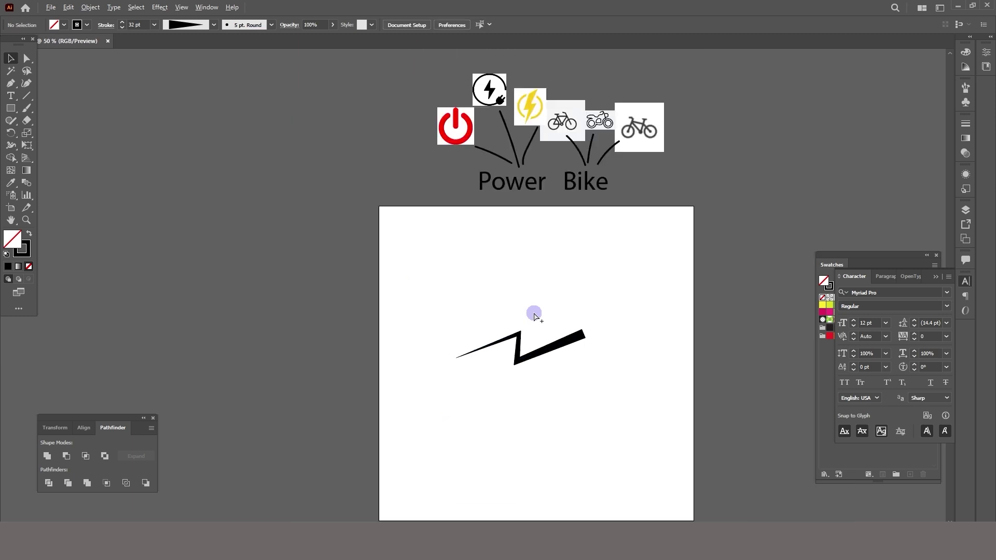
# Step: Shift the thick zigzag path slightly to the right on the artboard, keeping its height
pyautogui.moveTo(496, 306); pyautogui.dragTo(570, 407)
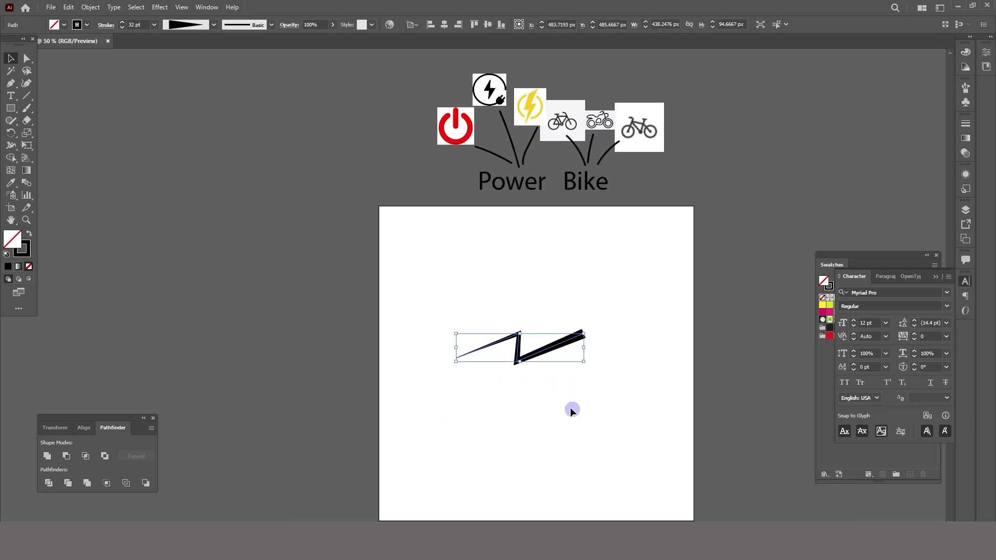
pyautogui.scroll(1, 535, 370)
pyautogui.click(594, 408)
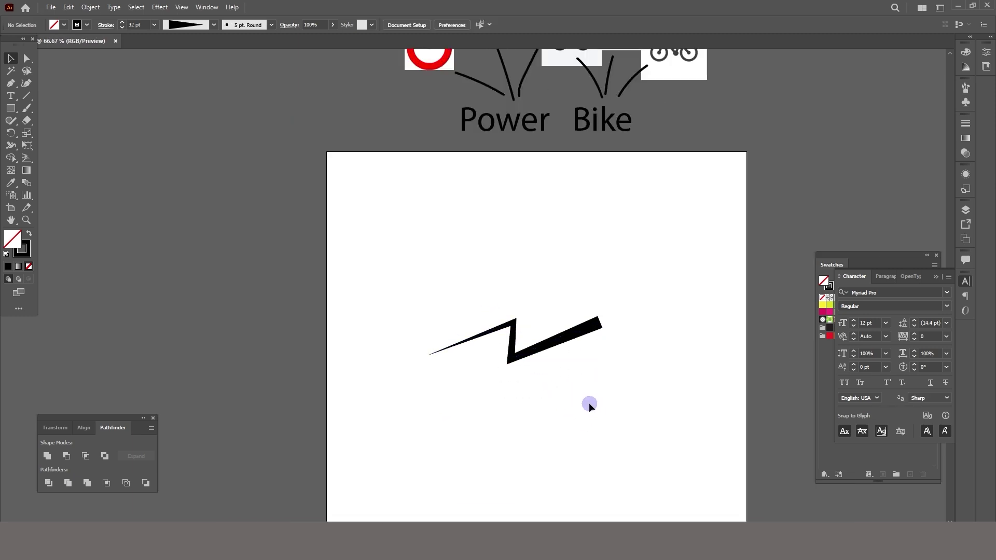
pyautogui.moveTo(446, 263); pyautogui.dragTo(558, 347)
pyautogui.click(545, 291)
pyautogui.scroll(-1, 541, 277)
pyautogui.scroll(1, 517, 283)
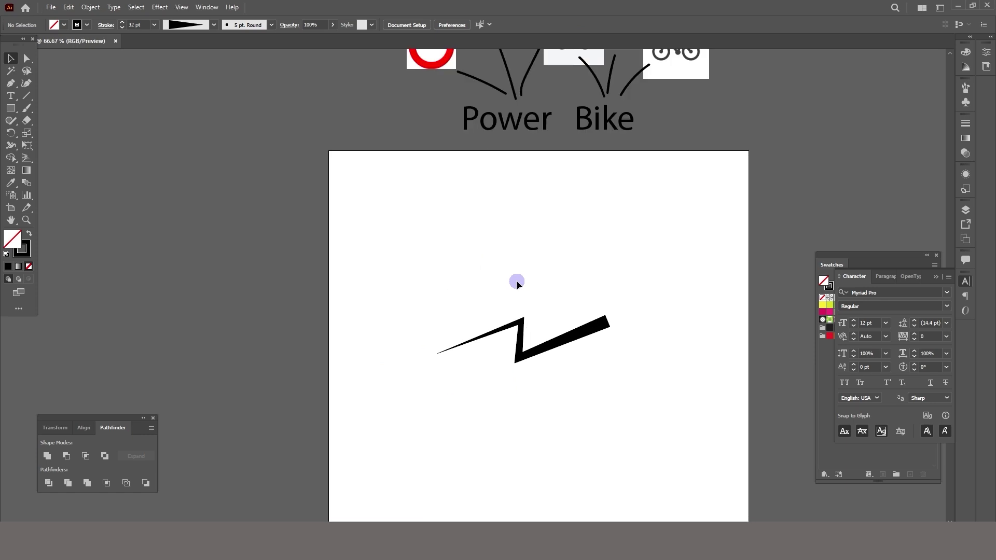
# Step: Draw an unfilled circle of 196 px diameter beneath the zigzag's thin end as the rear wheel
pyautogui.moveTo(10, 108); pyautogui.dragTo(61, 132)
pyautogui.moveTo(407, 346); pyautogui.dragTo(483, 421)
pyautogui.press('v')
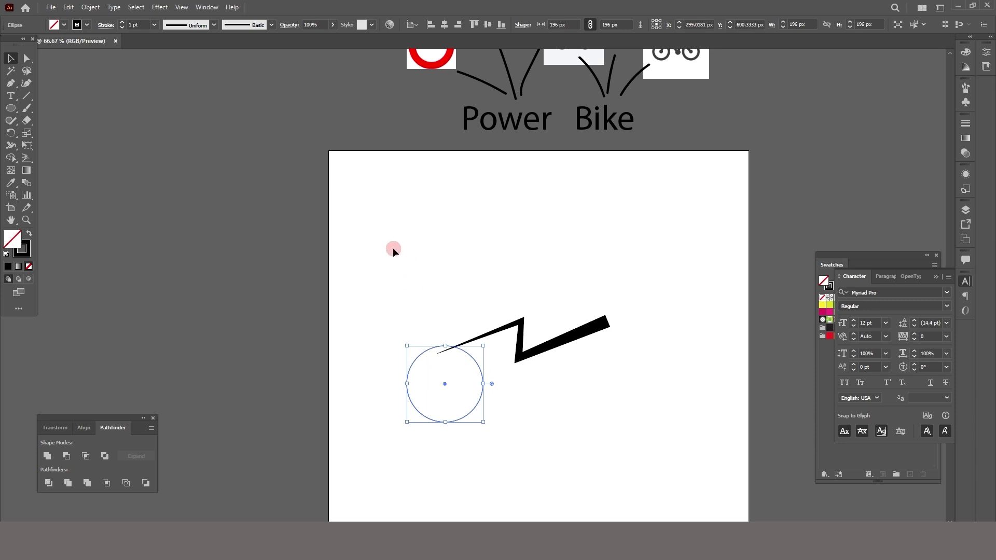
# Step: Shrink the wheel circle to about 153 px in diameter and give it a 20 pt stroke
pyautogui.click(122, 23)
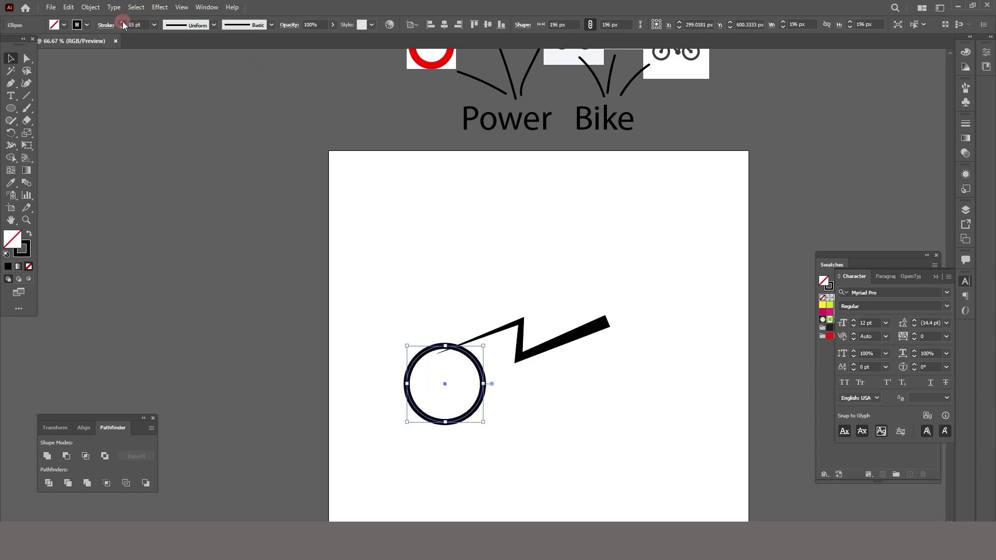
pyautogui.click(121, 27)
pyautogui.click(122, 27)
pyautogui.moveTo(467, 416)
pyautogui.mouseDown()
pyautogui.moveTo(467, 403)
pyautogui.moveTo(445, 392)
pyautogui.mouseUp()
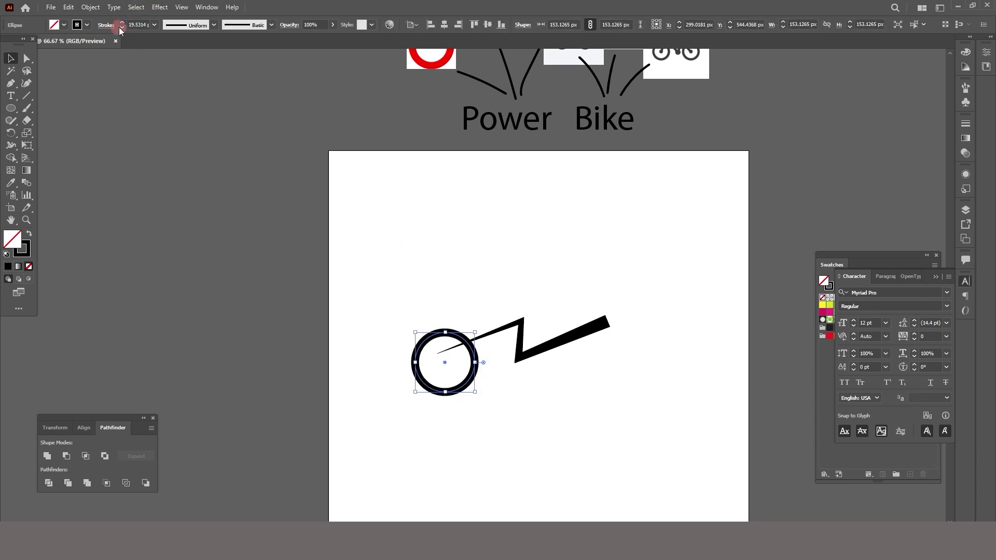
pyautogui.click(122, 23)
pyautogui.click(551, 450)
# Step: Duplicate the wheel about 378 px horizontally to the right, beneath the zigzag's thick end
pyautogui.click(444, 375)
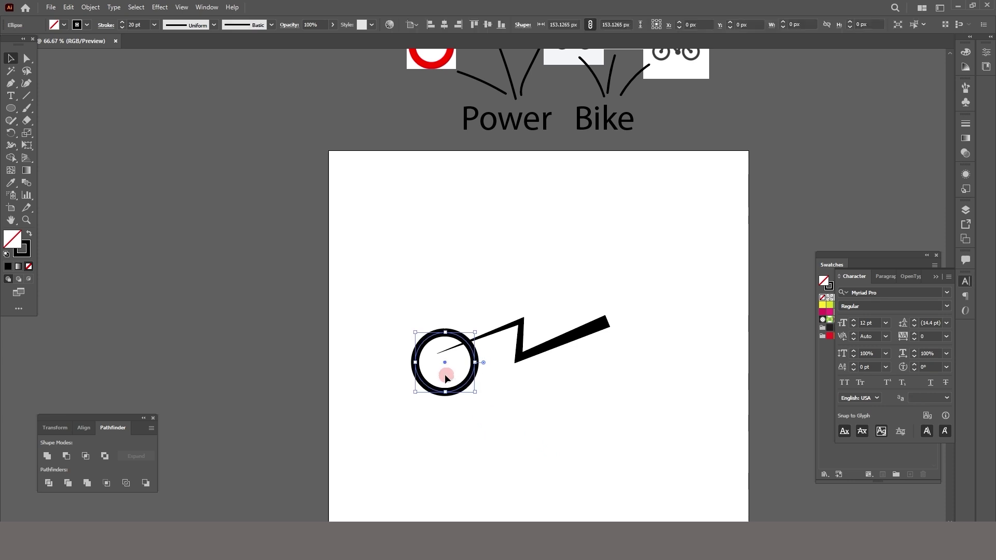
pyautogui.moveTo(470, 382); pyautogui.dragTo(618, 392)
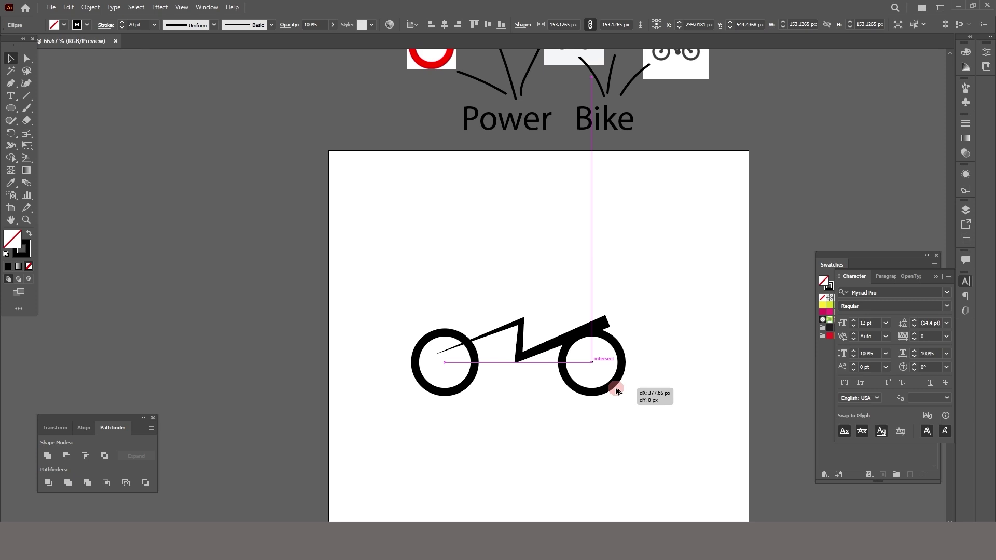
pyautogui.moveTo(615, 387); pyautogui.dragTo(615, 387)
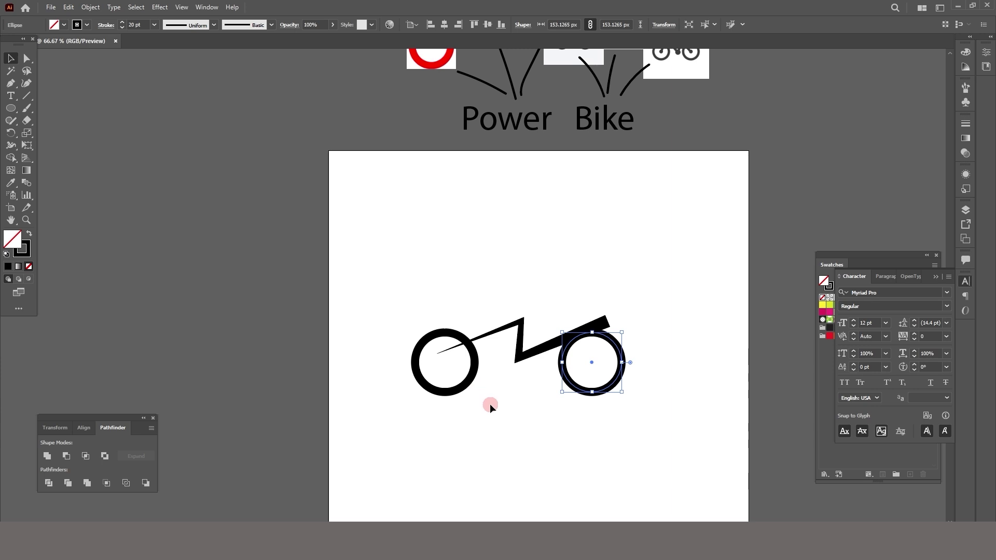
# Step: Move the zigzag frame about 20 px to the left and 24 px up relative to the wheels
pyautogui.click(544, 350)
pyautogui.scroll(1, 544, 350)
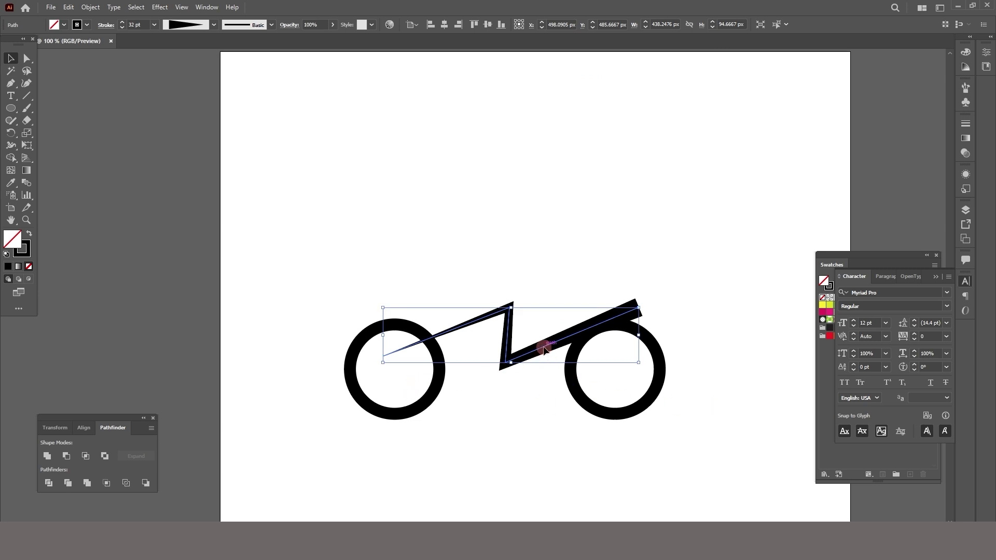
pyautogui.moveTo(543, 350); pyautogui.dragTo(534, 333)
pyautogui.click(640, 395)
# Step: Slide the right wheel closer to the left one and narrow the zigzag frame to about 342 px wide
pyautogui.click(574, 382)
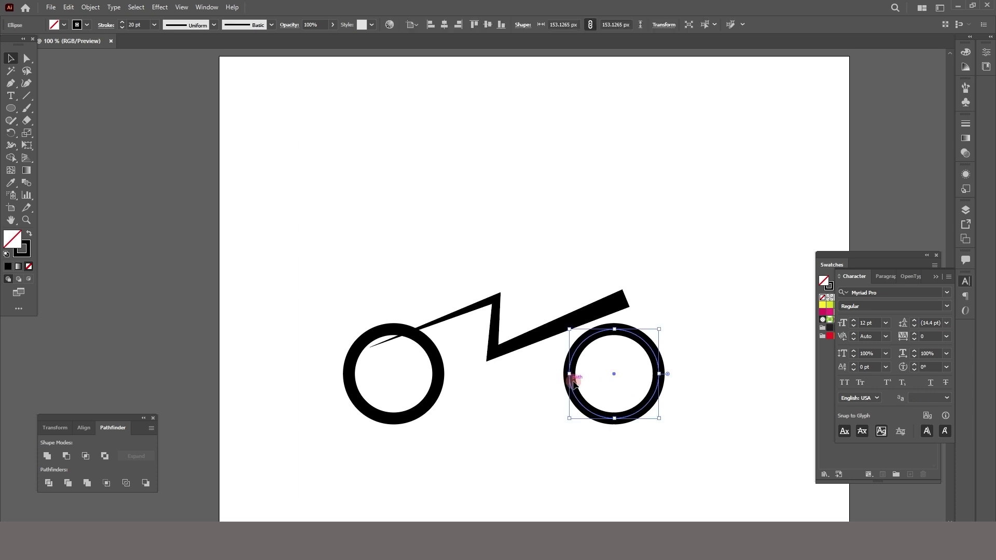
pyautogui.moveTo(572, 385); pyautogui.dragTo(537, 391)
pyautogui.click(464, 405)
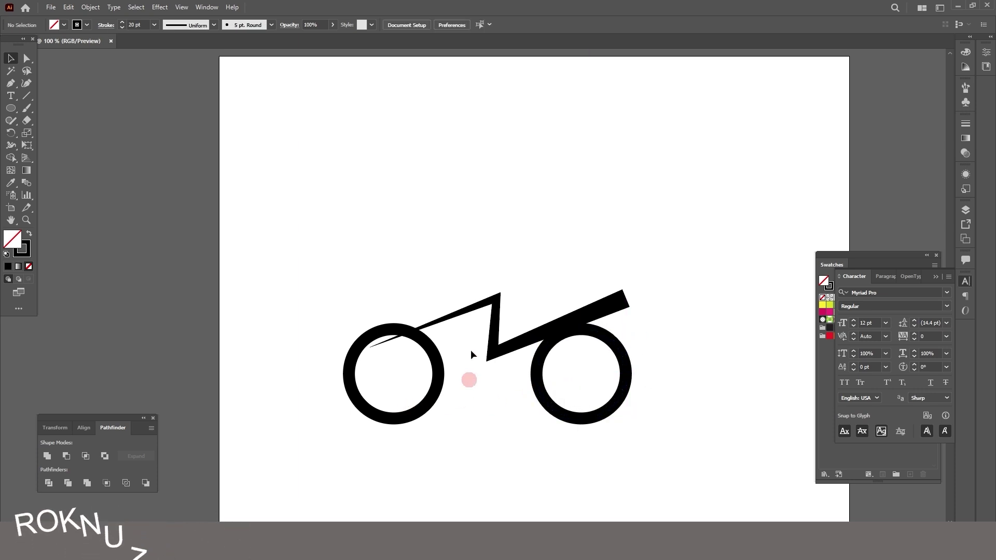
pyautogui.moveTo(451, 241); pyautogui.dragTo(503, 363)
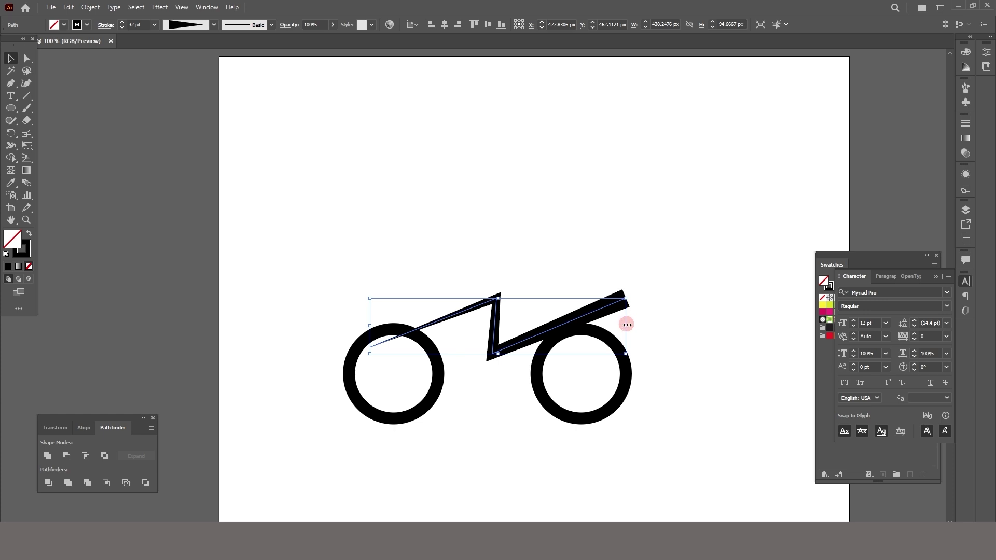
pyautogui.moveTo(627, 324)
pyautogui.mouseDown()
pyautogui.moveTo(571, 334)
pyautogui.moveTo(581, 325)
pyautogui.mouseUp()
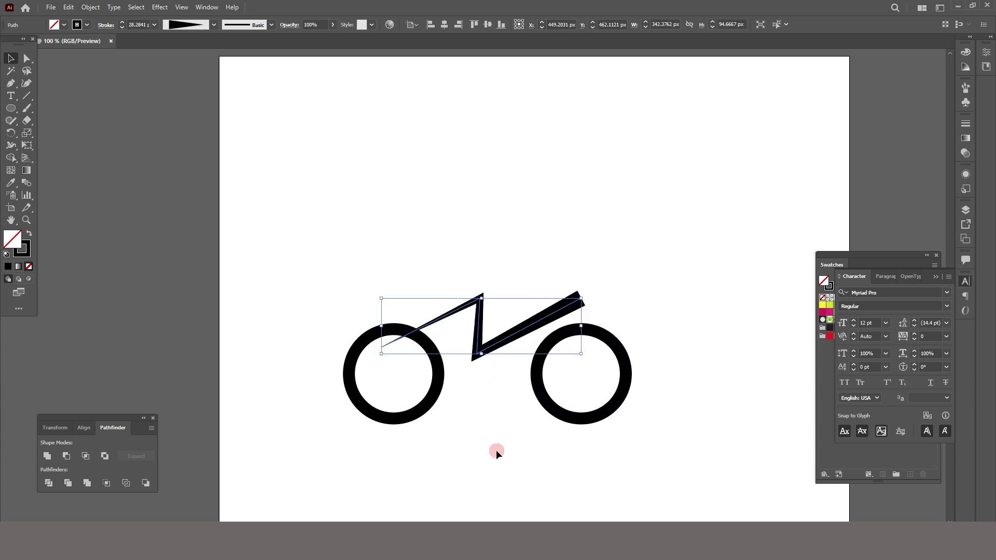
# Step: Change the zigzag frame's width profile to the lens shape that tapers to a point at both ends
pyautogui.scroll(-2, 511, 384)
pyautogui.scroll(1, 512, 289)
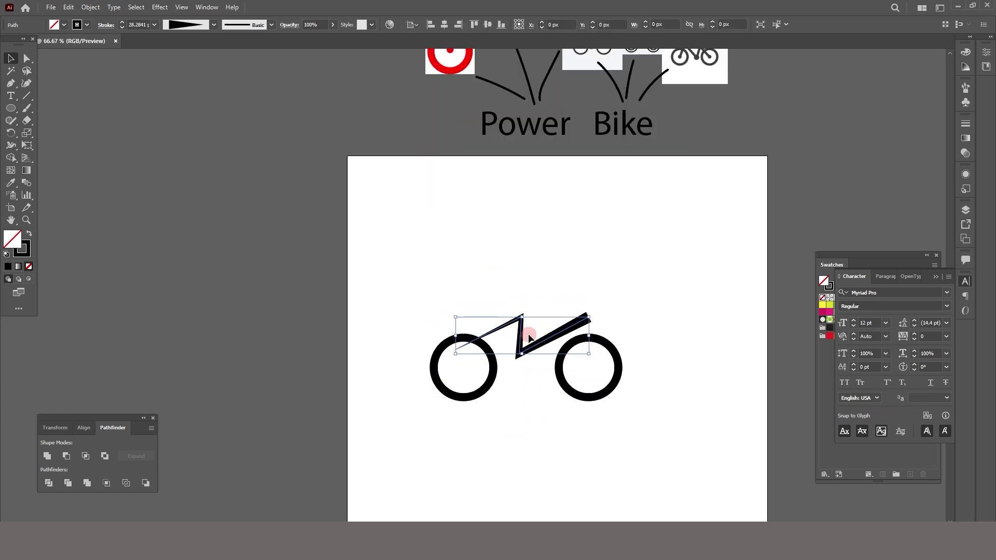
pyautogui.scroll(2, 544, 332)
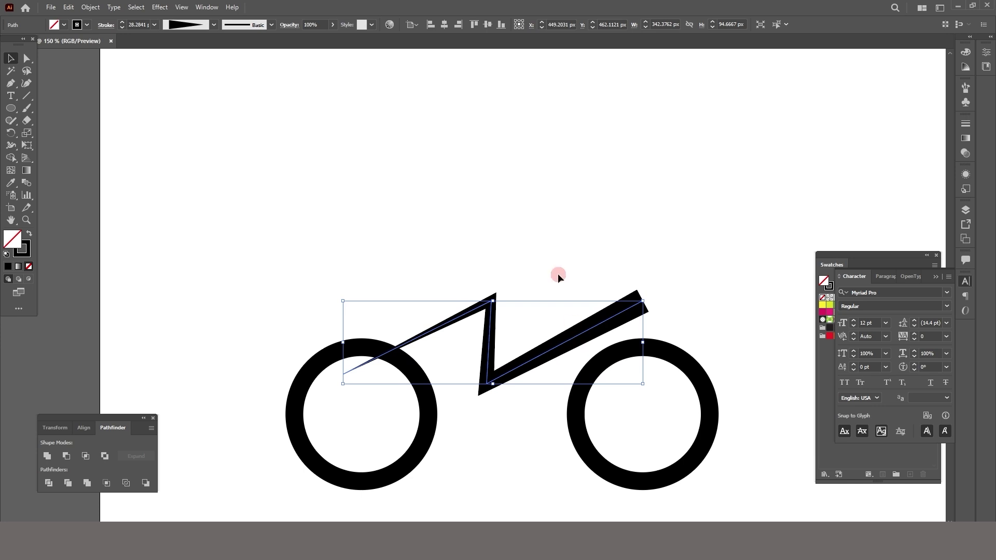
pyautogui.click(214, 24)
pyautogui.click(185, 61)
pyautogui.click(442, 236)
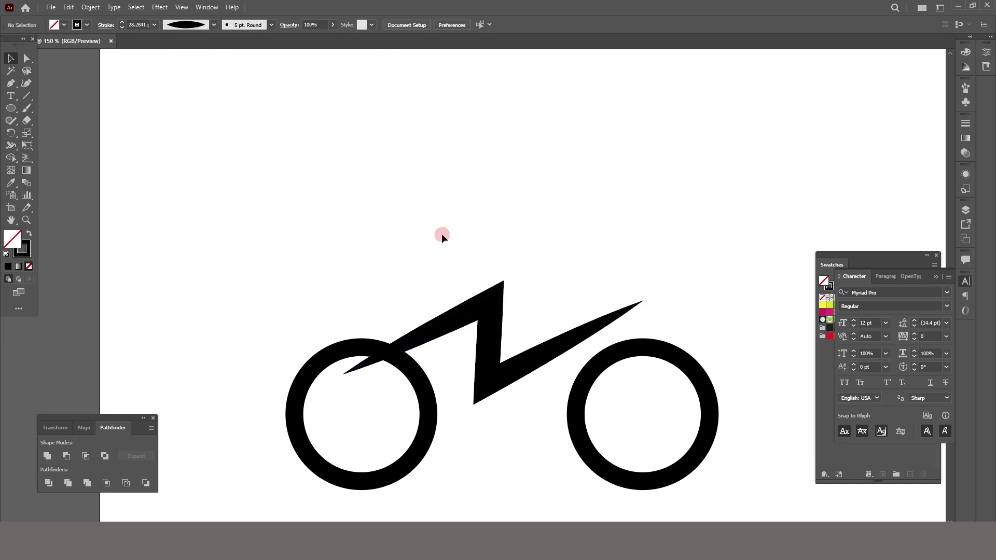
# Step: Set the zigzag frame's stroke weight to 22 pt with round caps and round corner joins
pyautogui.moveTo(441, 236); pyautogui.dragTo(529, 356)
pyautogui.click(384, 362)
pyautogui.click(501, 289)
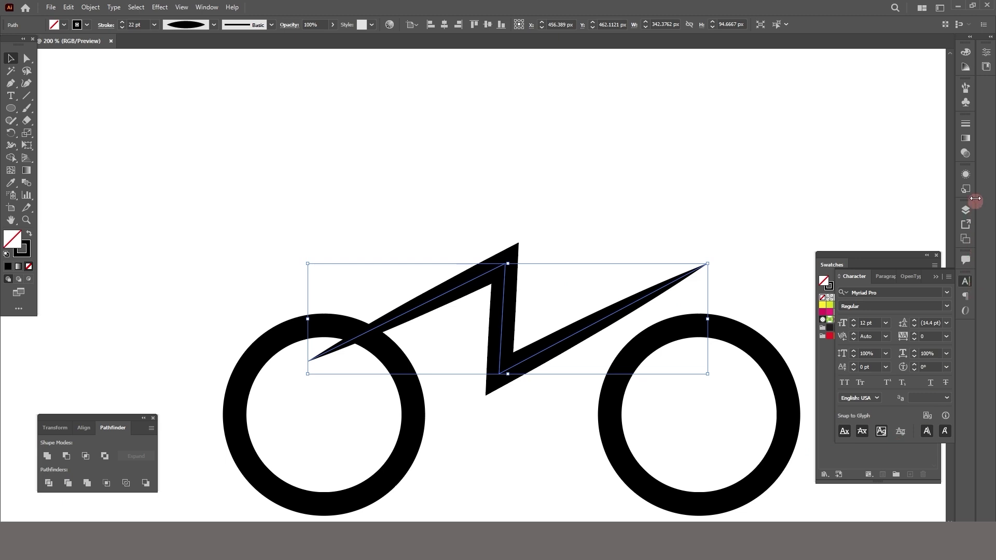
pyautogui.click(965, 123)
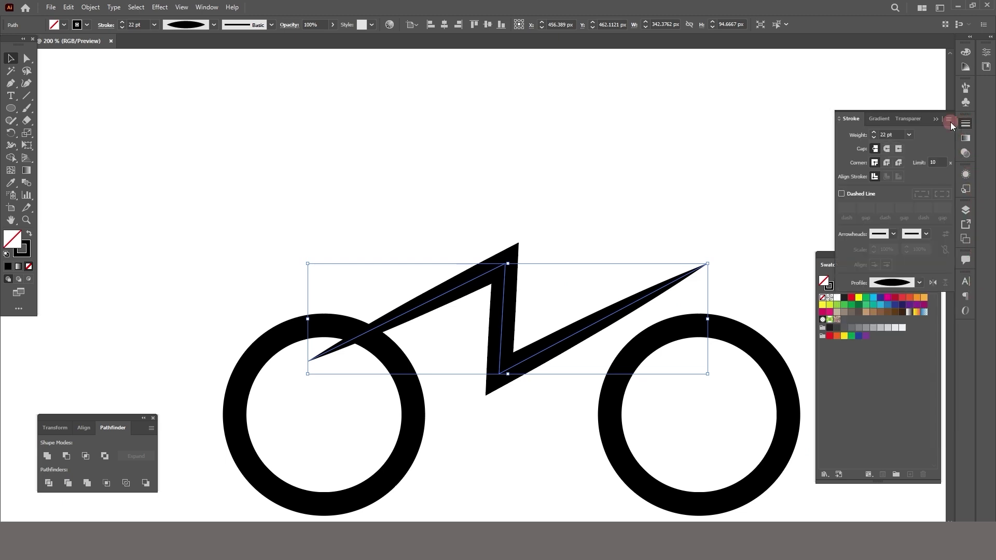
pyautogui.click(886, 164)
# Step: Reshape the frame by lowering its upper corner and moving its lower corner slightly up and toward the left wheel
pyautogui.press('a')
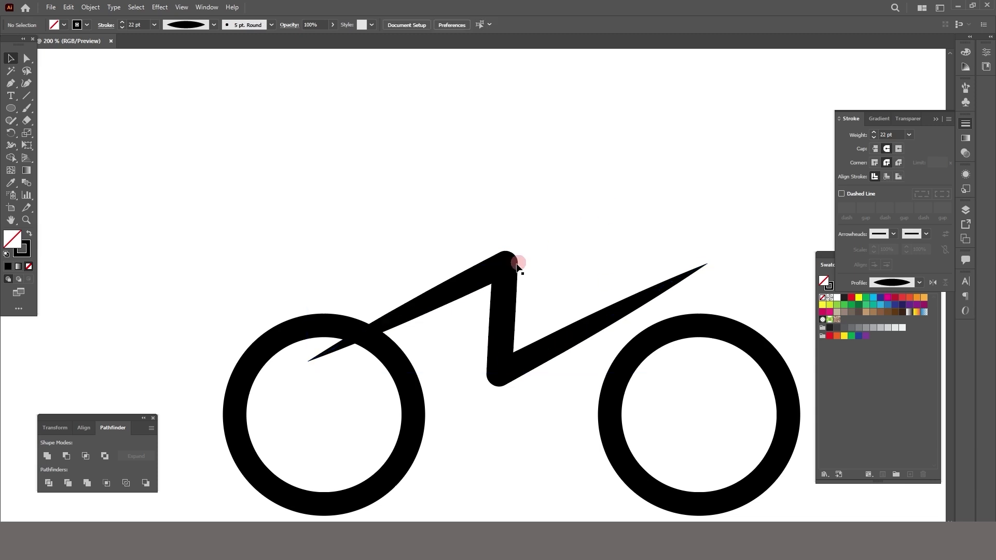
pyautogui.hotkey('ctrl', '-')
pyautogui.moveTo(493, 355); pyautogui.dragTo(486, 346)
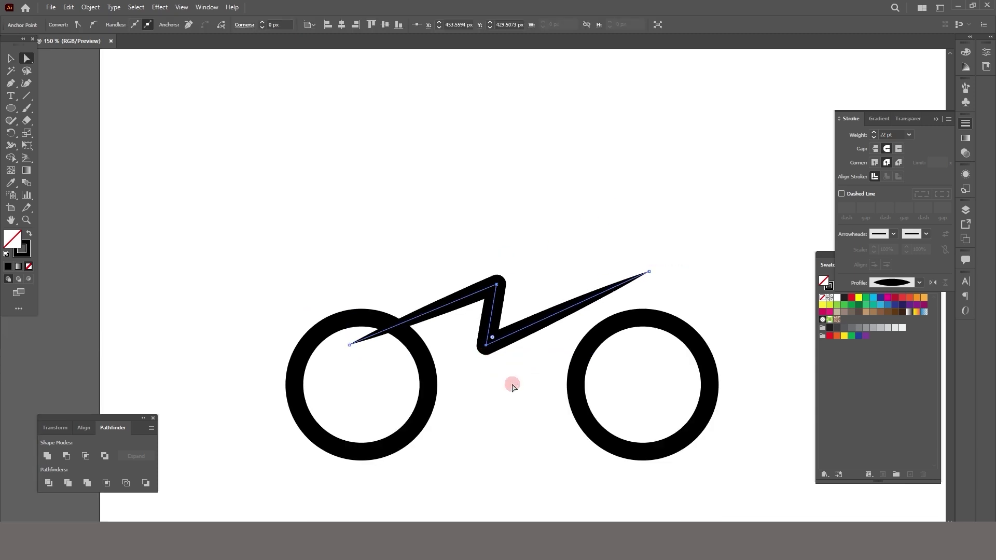
pyautogui.press('v')
pyautogui.click(511, 383)
pyautogui.scroll(-1, 501, 367)
pyautogui.scroll(1, 502, 361)
pyautogui.doubleClick(501, 358)
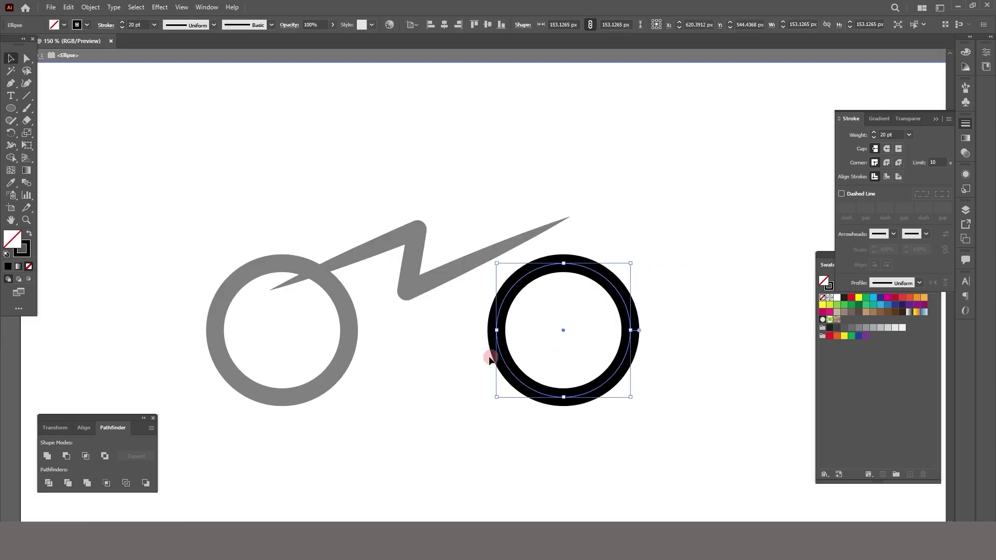
pyautogui.doubleClick(464, 360)
pyautogui.click(497, 332)
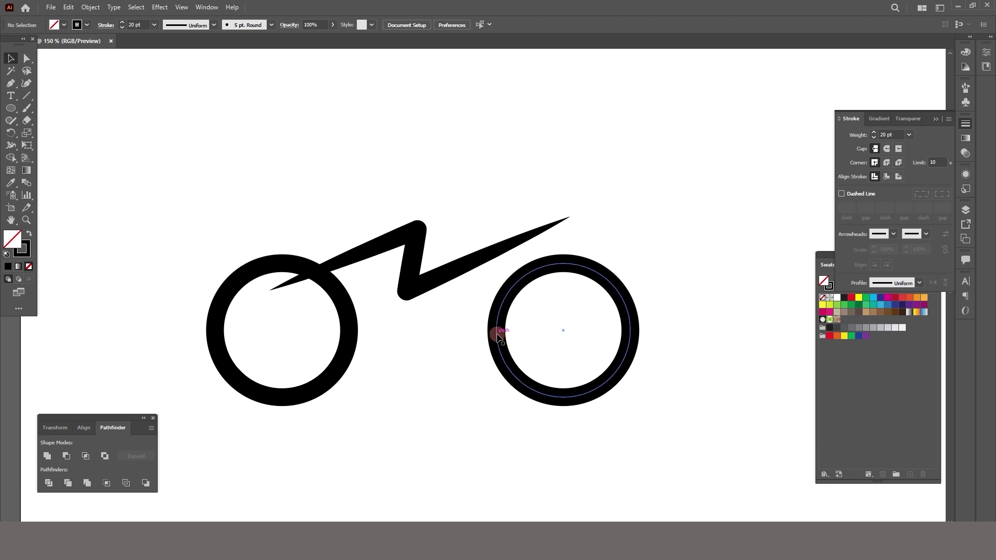
# Step: Slide the right wheel closer to the left one and pull the frame's right tip in to sit above that wheel's centre
pyautogui.moveTo(507, 308); pyautogui.dragTo(485, 289)
pyautogui.click(547, 195)
pyautogui.click(27, 58)
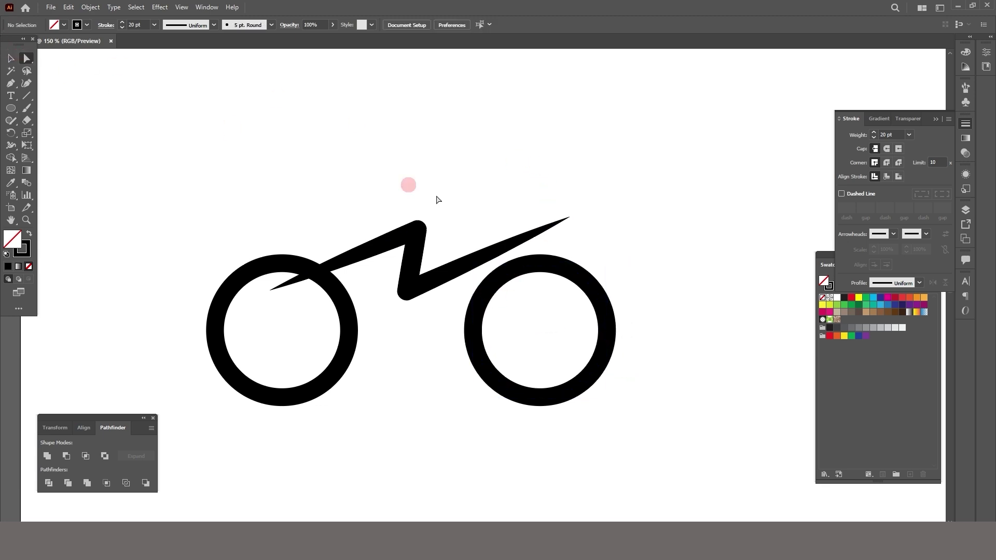
pyautogui.moveTo(530, 207); pyautogui.dragTo(540, 232)
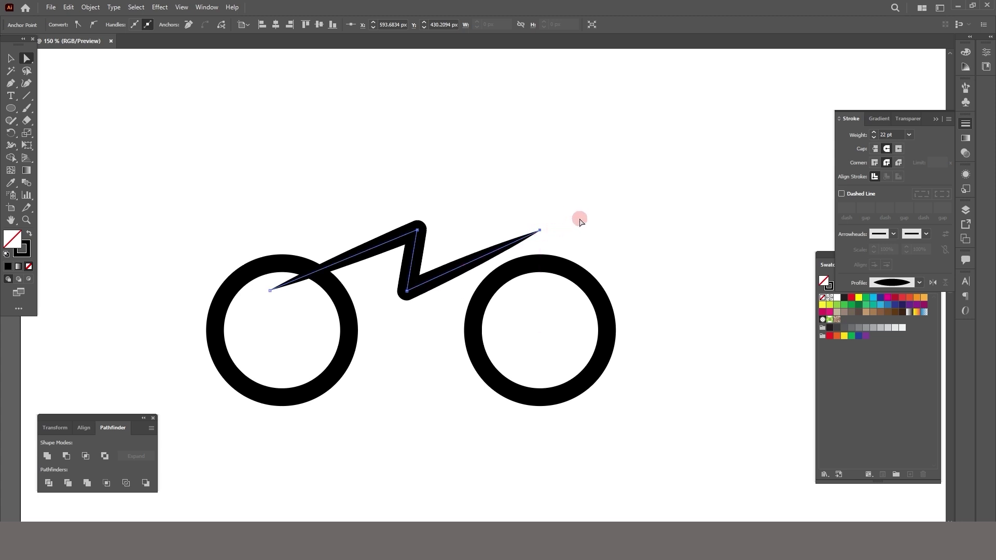
pyautogui.click(568, 192)
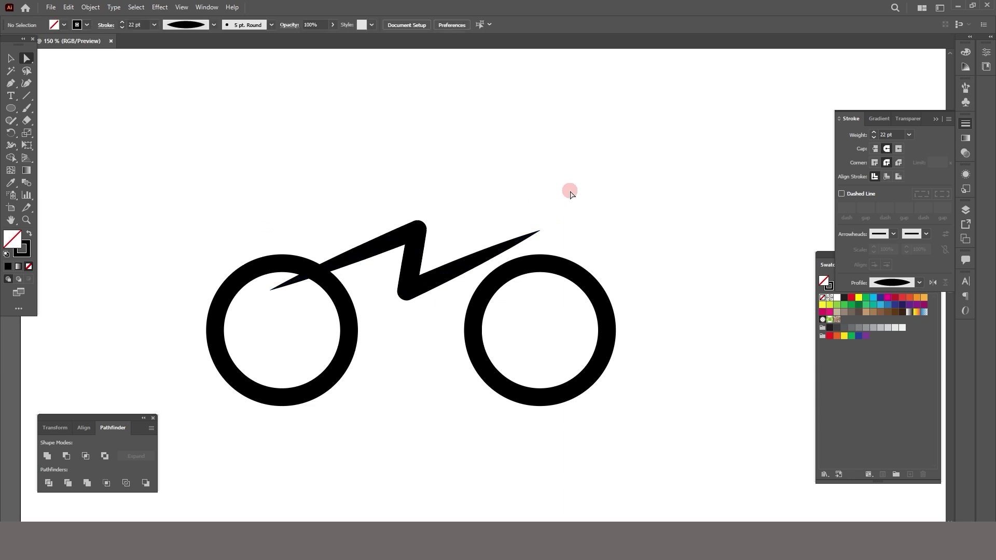
# Step: Draw a slanted fork line about 90 px wide and 163 px high from above the frame to the right wheel's centre
pyautogui.scroll(-2, 624, 230)
pyautogui.scroll(1, 608, 223)
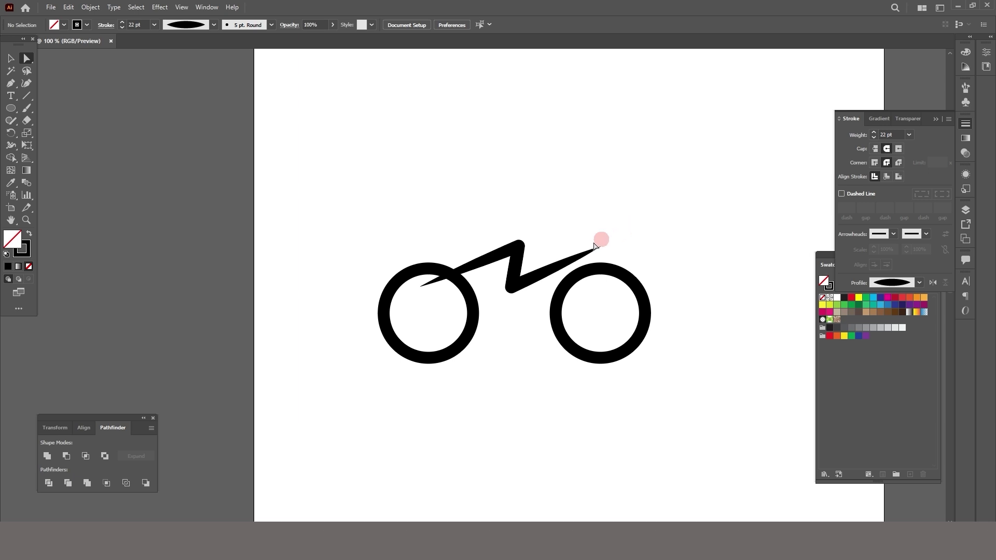
pyautogui.scroll(1, 600, 232)
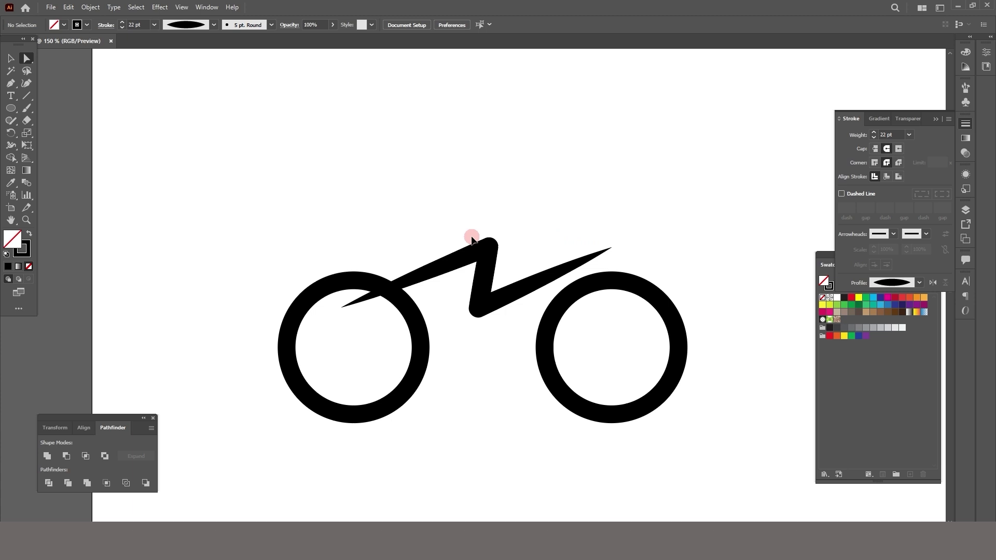
pyautogui.scroll(-1, 414, 224)
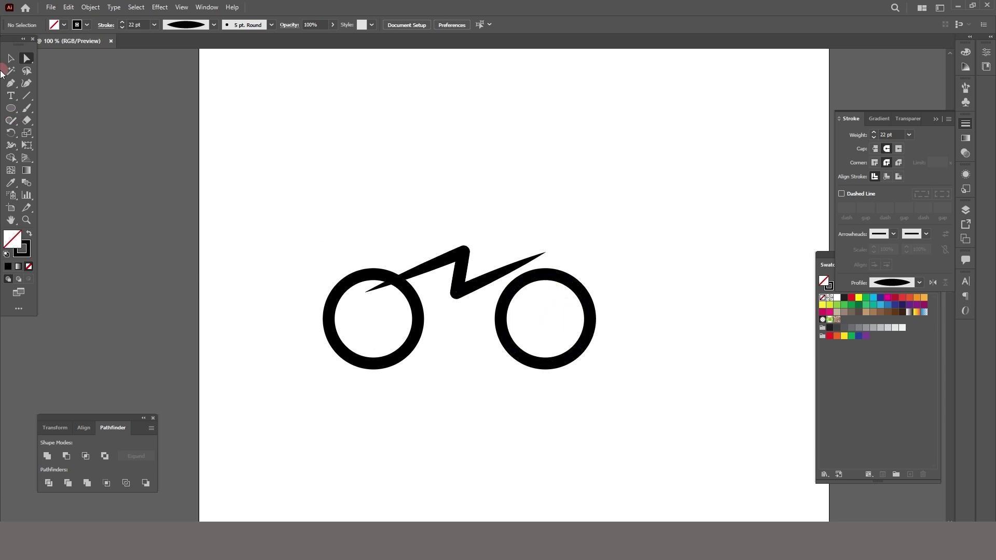
pyautogui.click(28, 97)
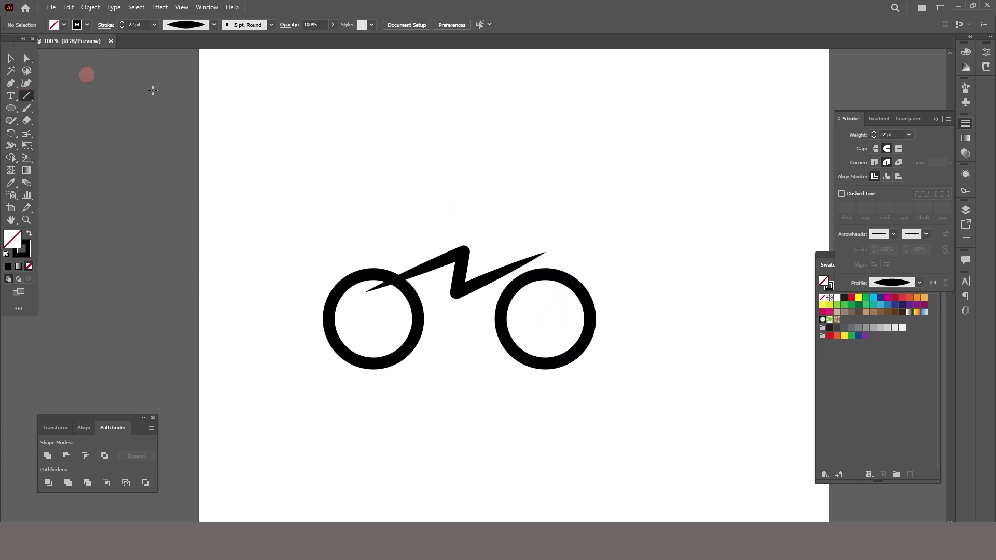
pyautogui.moveTo(493, 224); pyautogui.dragTo(545, 318)
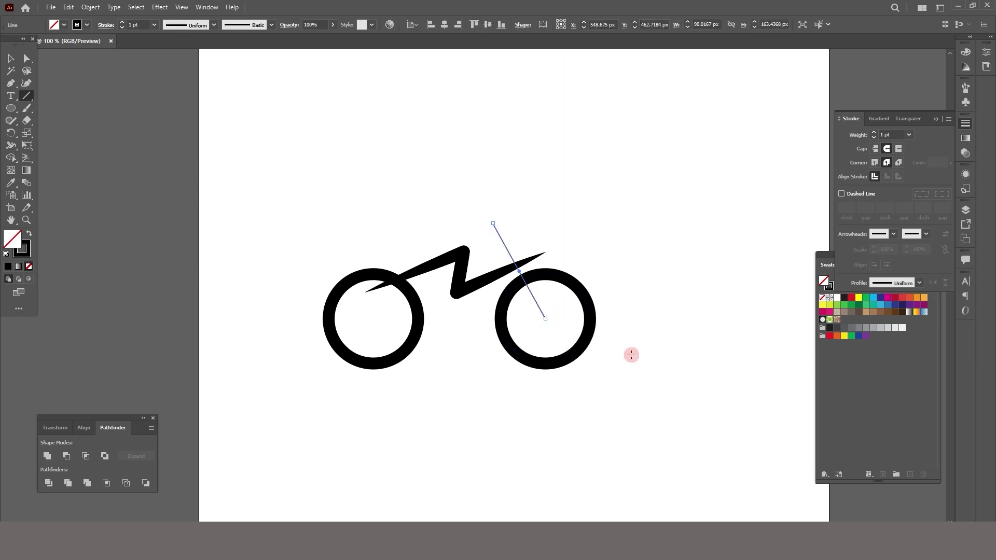
# Step: Copy the left wheel's 20 pt black stroke onto the fork line with the Eyedropper
pyautogui.click(10, 59)
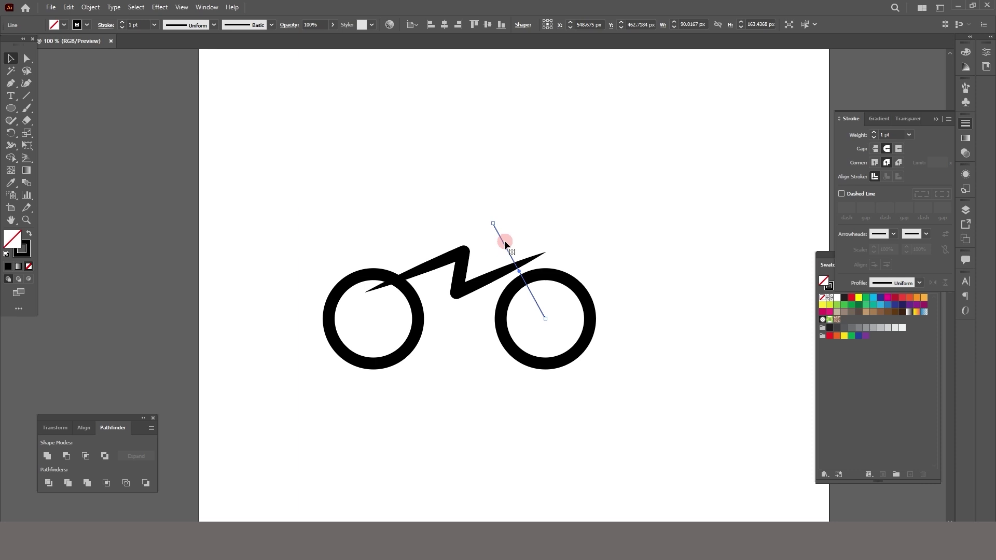
pyautogui.click(417, 331)
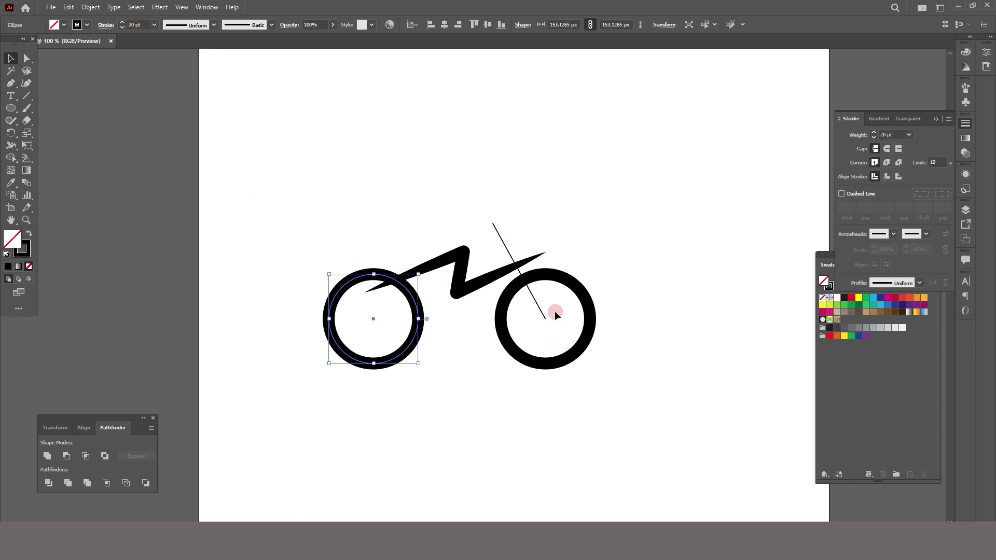
pyautogui.moveTo(531, 319); pyautogui.dragTo(531, 319)
pyautogui.moveTo(512, 217); pyautogui.dragTo(488, 235)
pyautogui.click(11, 182)
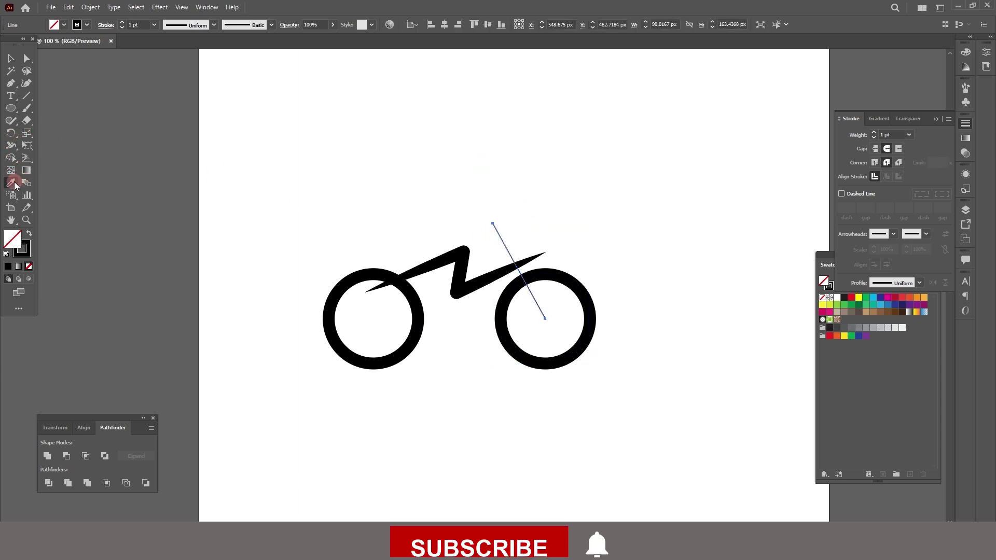
pyautogui.click(419, 318)
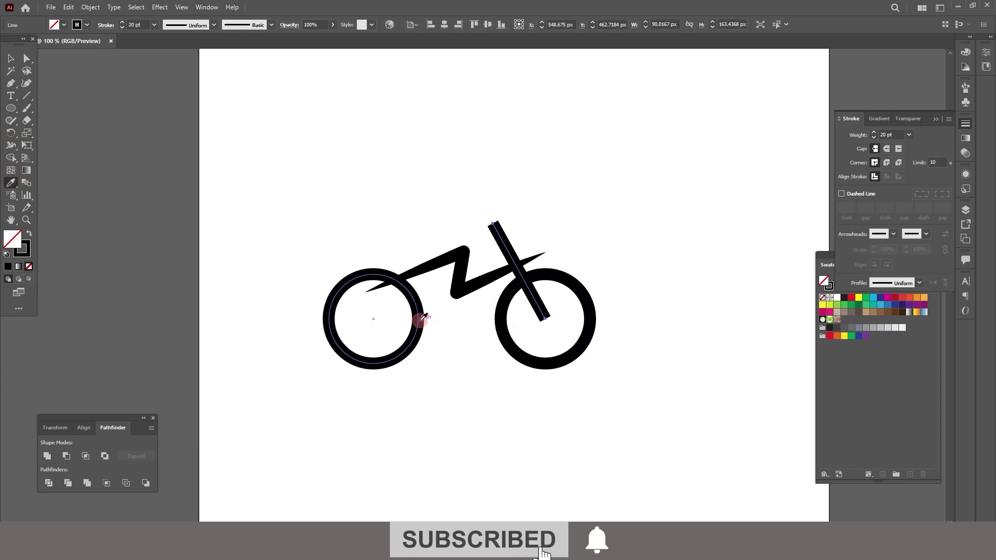
# Step: Give the fork line's stroke round caps and round corner joins
pyautogui.press('v')
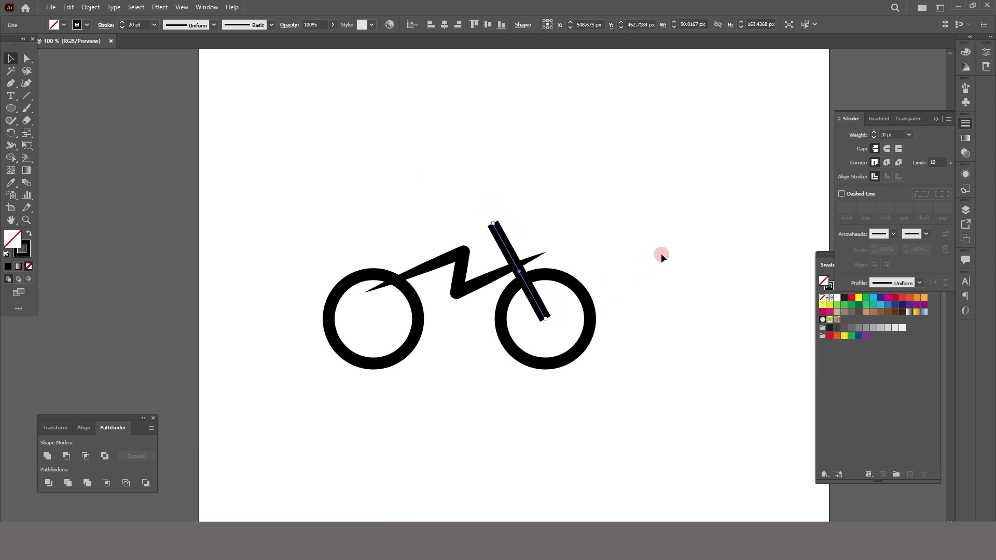
pyautogui.click(888, 149)
pyautogui.click(886, 162)
pyautogui.click(602, 173)
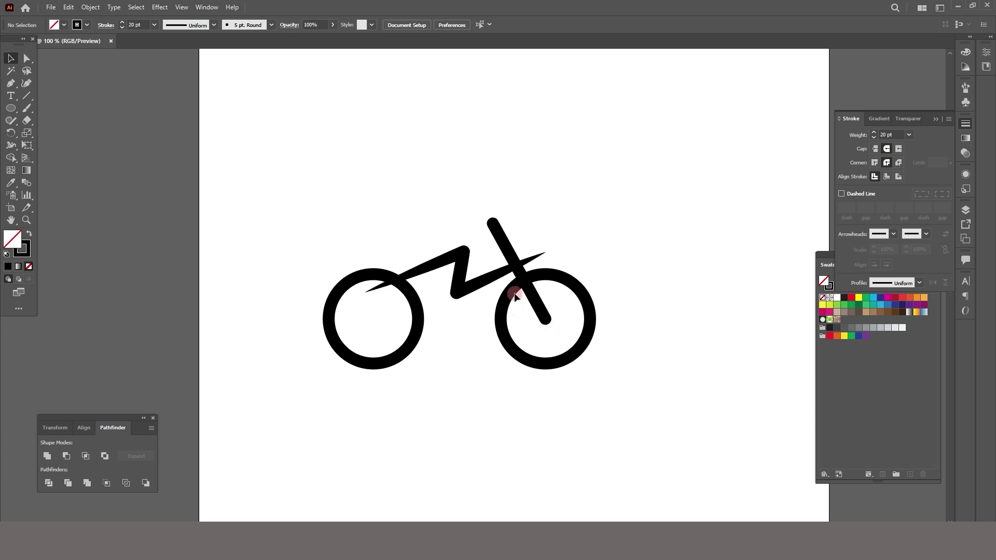
# Step: Move the left wheel slightly toward the right wheel, keeping it level
pyautogui.hotkey('ctrl', '-')
pyautogui.scroll(4, 539, 234)
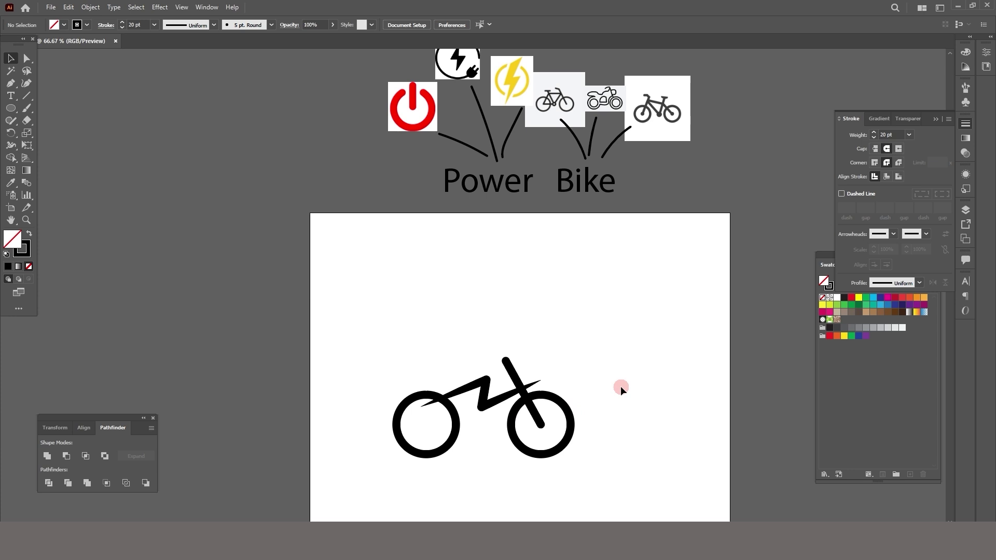
pyautogui.scroll(-2, 534, 389)
pyautogui.keyDown('alt'); pyautogui.scroll(2, 435, 414); pyautogui.keyUp('alt')
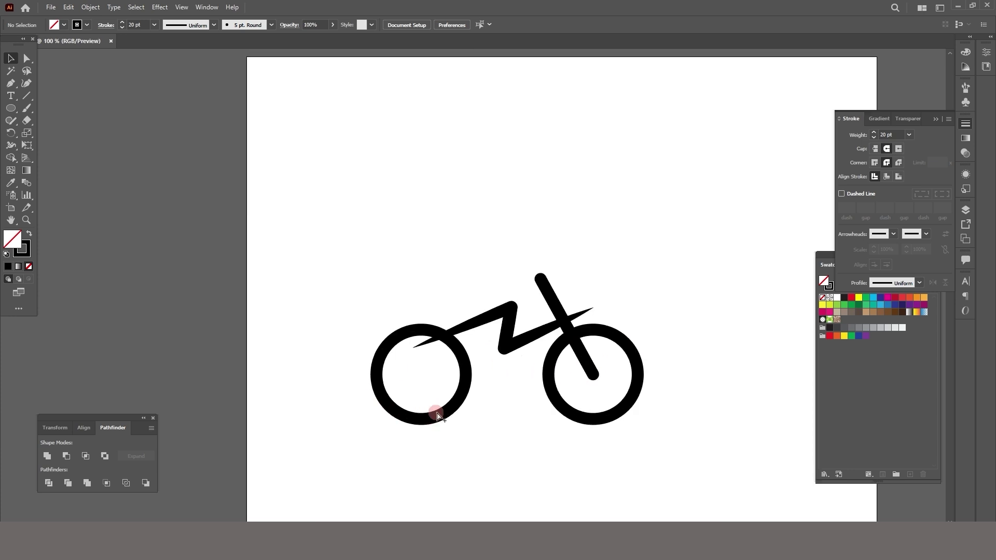
pyautogui.moveTo(467, 396); pyautogui.dragTo(474, 396)
pyautogui.click(480, 216)
# Step: Shorten the zigzag frame by moving its left tip slightly up and to the right over the left wheel
pyautogui.click(498, 275)
pyautogui.click(27, 59)
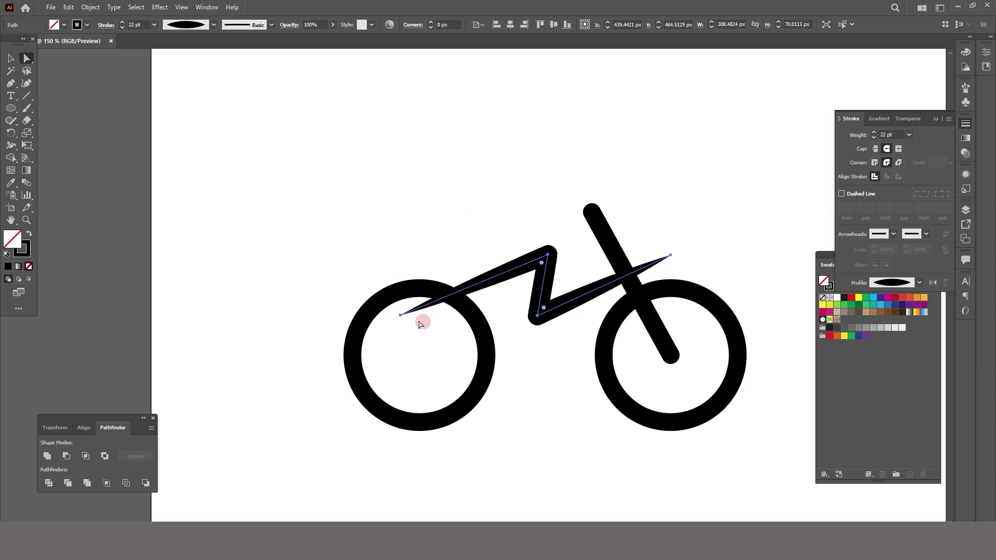
pyautogui.moveTo(402, 314); pyautogui.dragTo(411, 310)
pyautogui.click(507, 251)
# Step: Extend the fork by moving its upper end slightly up and to the left
pyautogui.scroll(2, 597, 279)
pyautogui.moveTo(597, 279); pyautogui.dragTo(586, 268)
pyautogui.click(607, 234)
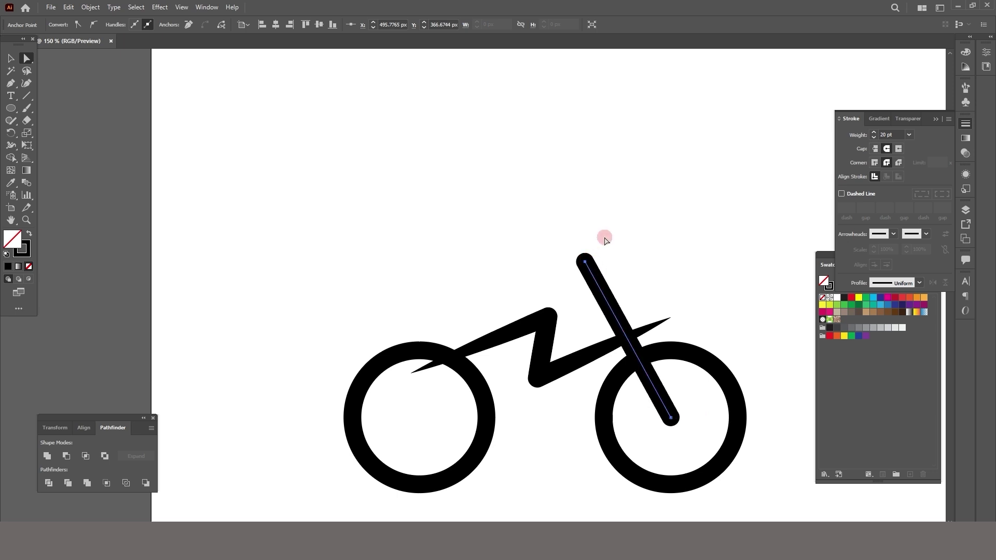
# Step: Continue the fork path from its upper end with the Pen tool, adding a handlebar about 35 px long sloping down to the left
pyautogui.click(10, 83)
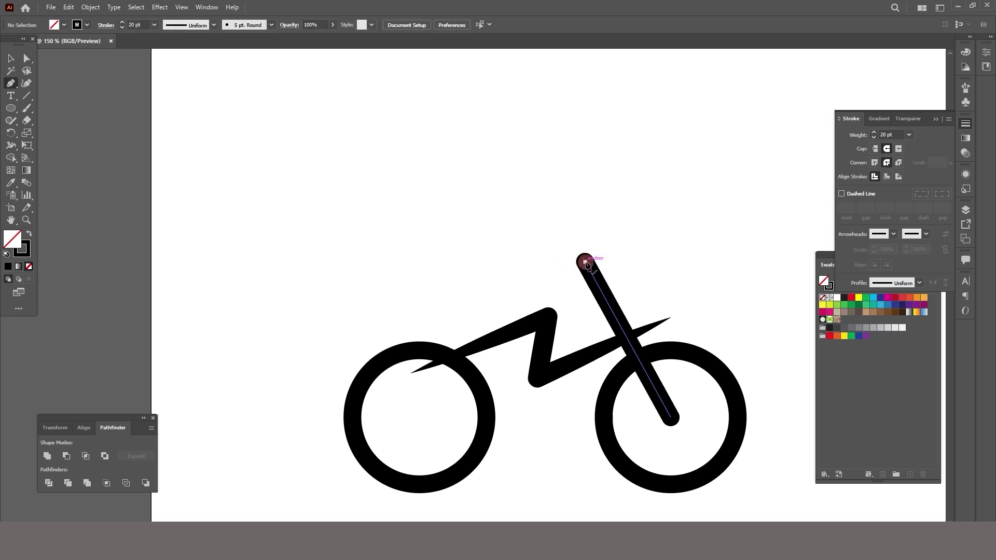
pyautogui.click(585, 263)
pyautogui.click(547, 271)
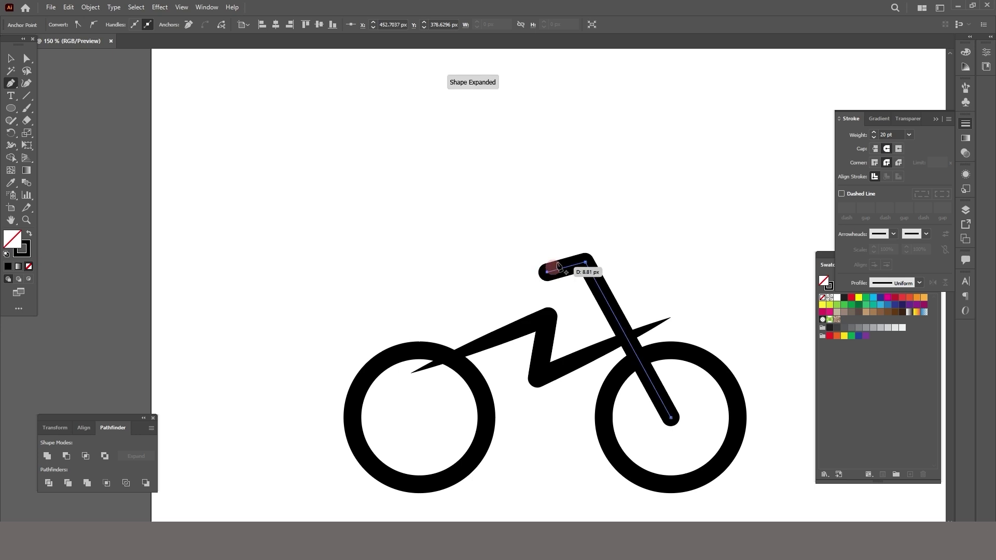
pyautogui.click(11, 58)
pyautogui.click(477, 325)
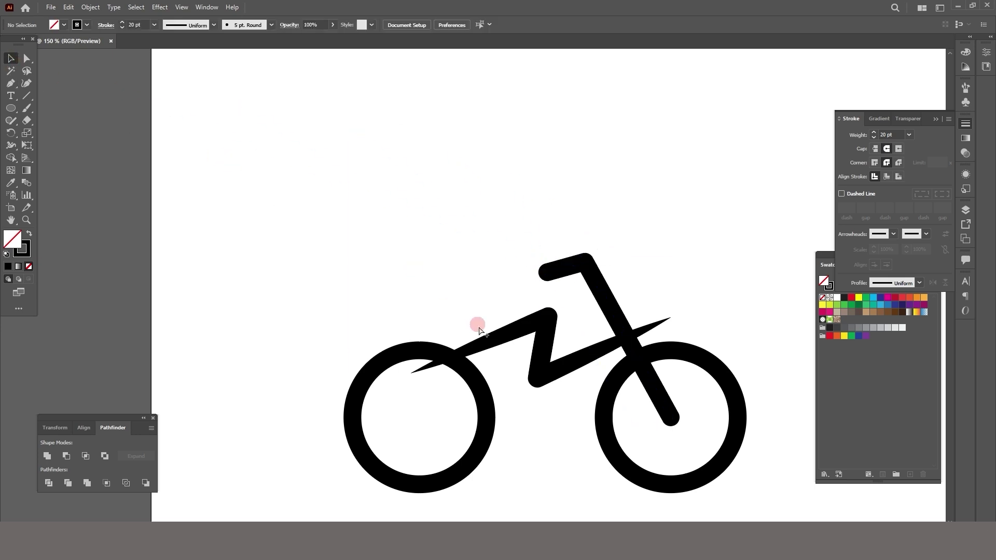
pyautogui.scroll(-1, 478, 327)
pyautogui.scroll(-1, 555, 430)
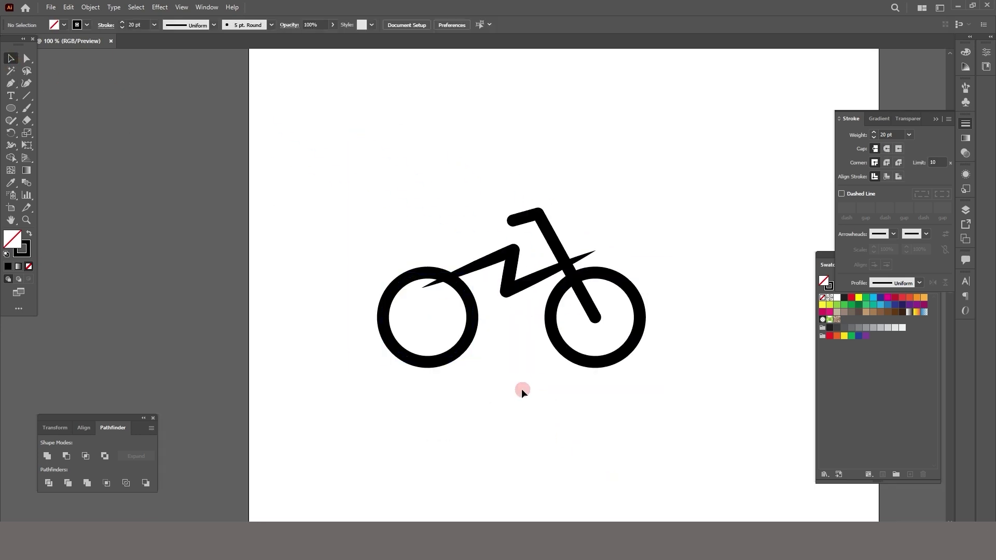
pyautogui.moveTo(497, 396); pyautogui.dragTo(437, 358)
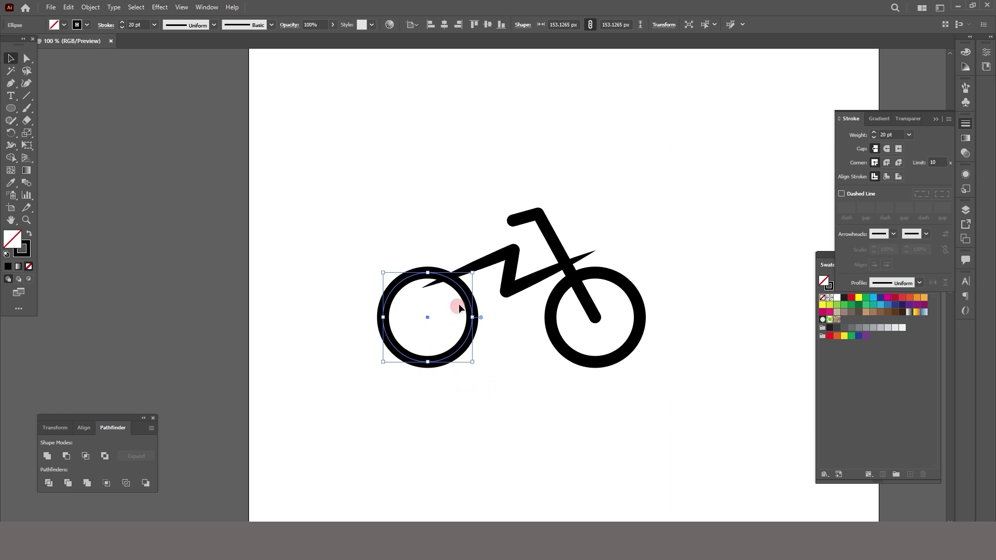
pyautogui.moveTo(473, 274); pyautogui.dragTo(466, 281)
pyautogui.click(582, 356)
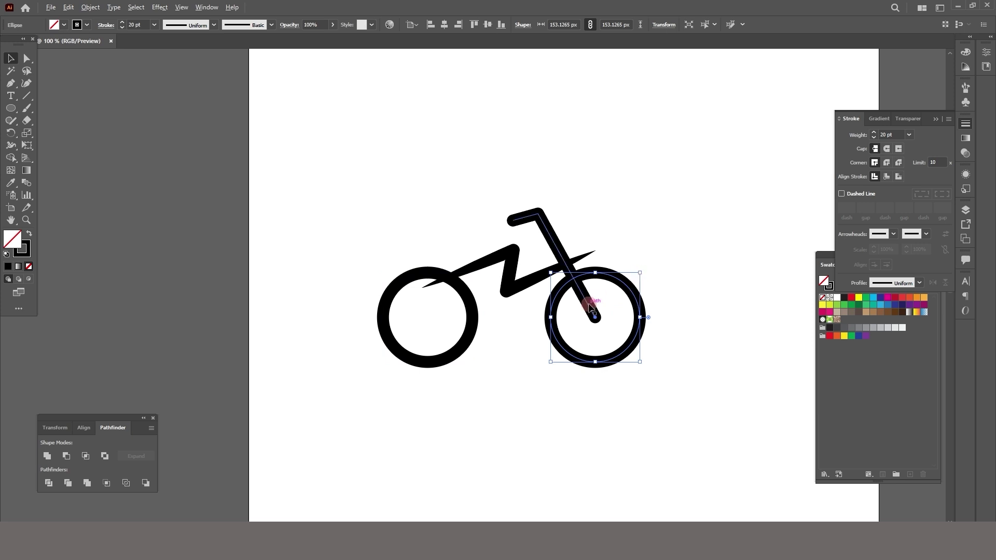
pyautogui.moveTo(501, 400); pyautogui.dragTo(435, 346)
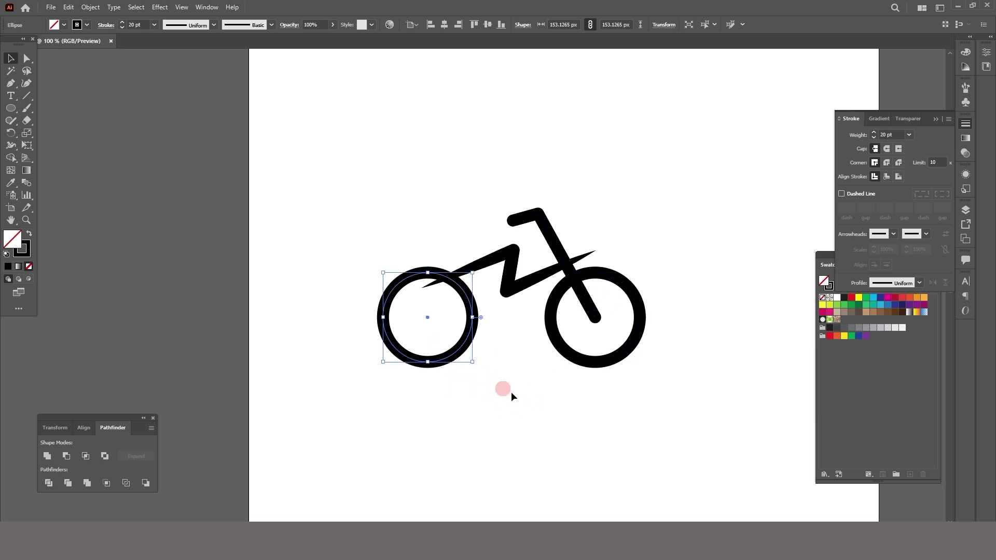
# Step: Start Transform Each on both wheels and set the horizontal scale to 90%
pyautogui.moveTo(495, 375); pyautogui.dragTo(414, 348)
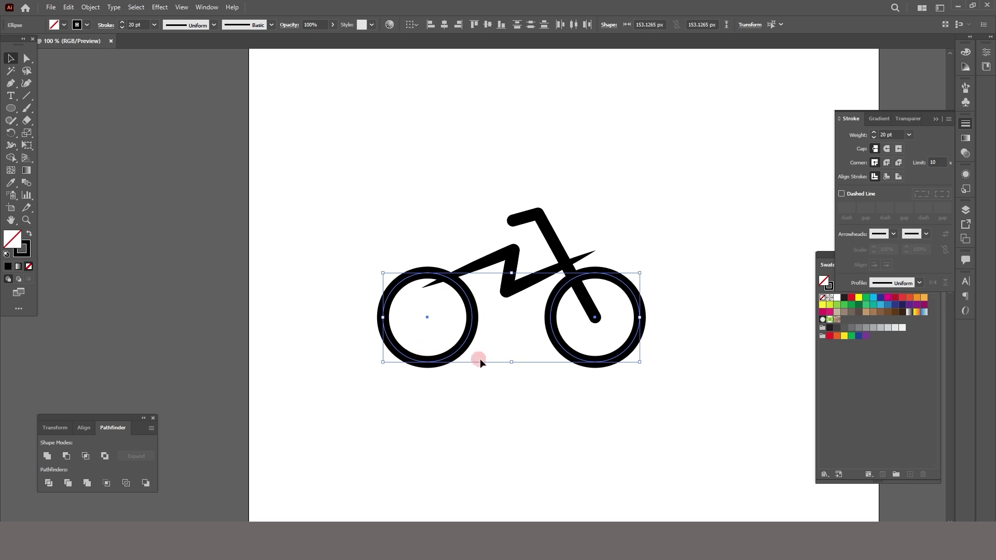
pyautogui.click(91, 7)
pyautogui.moveTo(107, 23)
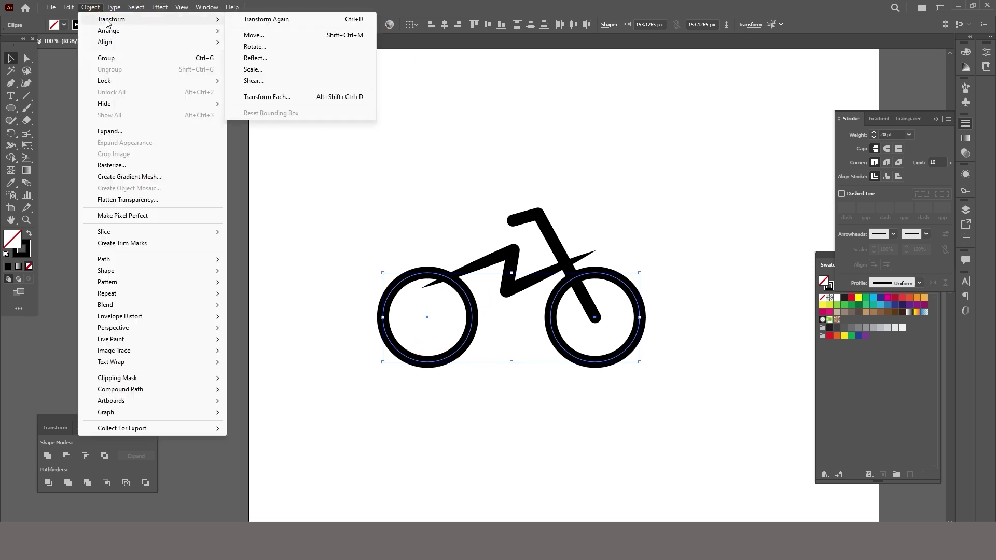
pyautogui.click(266, 97)
pyautogui.doubleClick(772, 157)
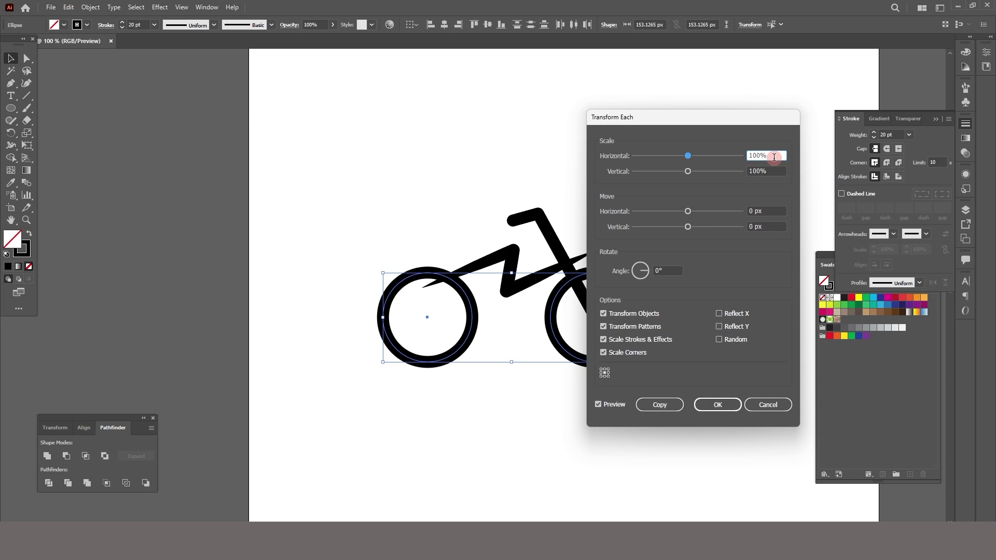
pyautogui.press('Down')
pyautogui.press('Down')
pyautogui.press('Down')
pyautogui.press('Down')
pyautogui.press('Down')
pyautogui.press('Down')
pyautogui.press('Down')
pyautogui.press('Down')
pyautogui.press('Down')
pyautogui.press('Down')
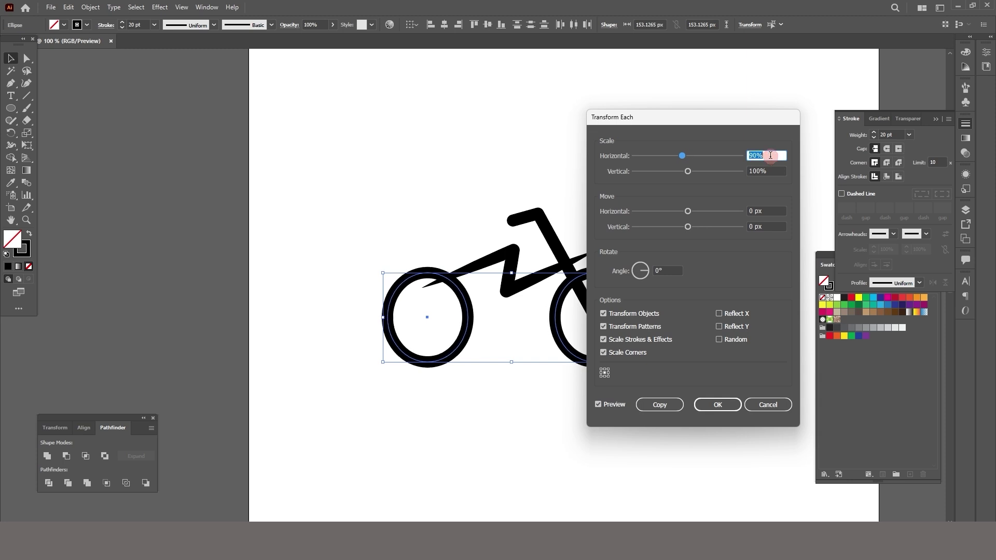
# Step: Set the vertical scale to 90% as well and apply the transformation to both wheels
pyautogui.click(773, 171)
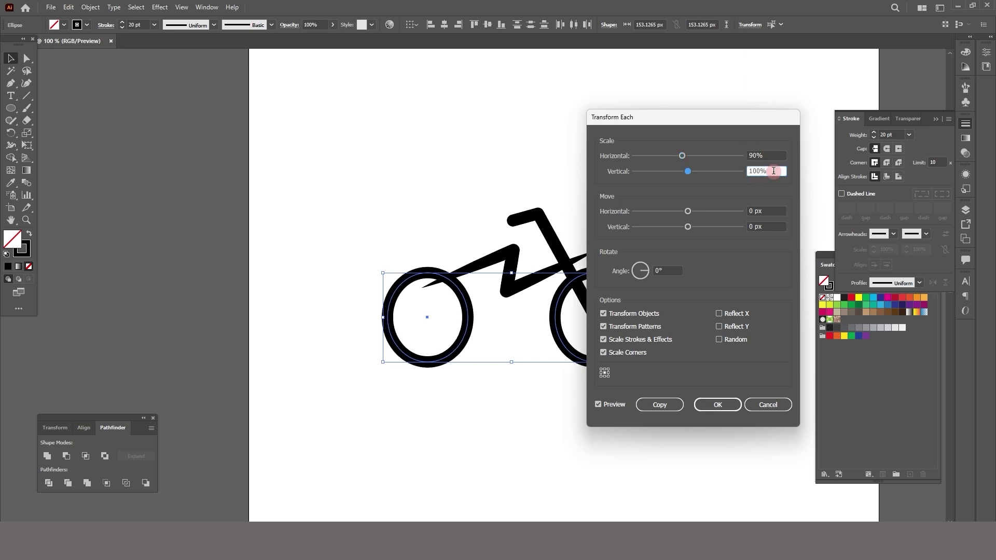
pyautogui.press('Down')
pyautogui.press('Down')
pyautogui.press('Down')
pyautogui.press('Down')
pyautogui.press('Down')
pyautogui.press('Down')
pyautogui.press('Down')
pyautogui.press('Down')
pyautogui.press('Down')
pyautogui.press('Down')
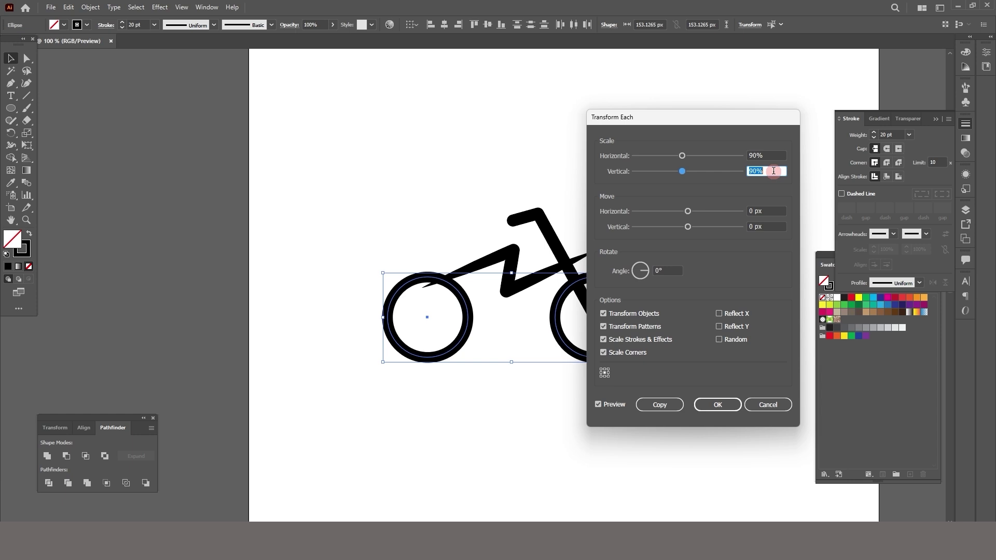
pyautogui.moveTo(726, 124); pyautogui.dragTo(254, 111)
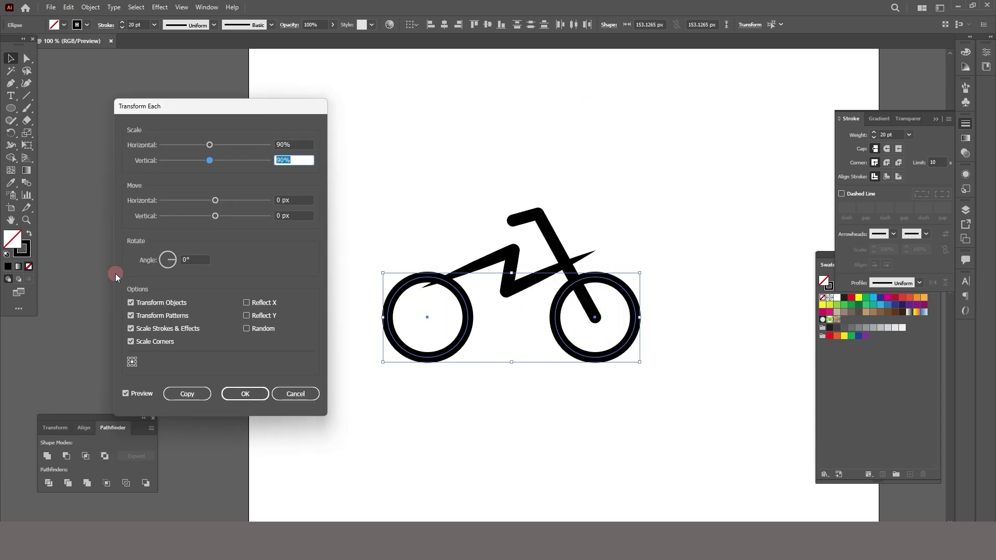
pyautogui.click(241, 399)
pyautogui.click(478, 321)
# Step: Shift the left wheel slightly to the right, toward the middle of the bike
pyautogui.scroll(1, 478, 321)
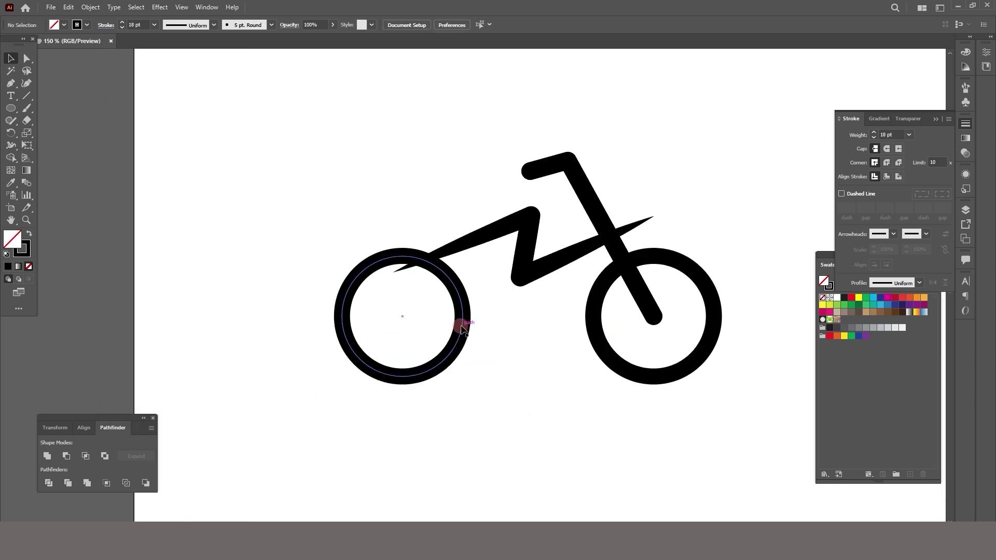
pyautogui.click(463, 325)
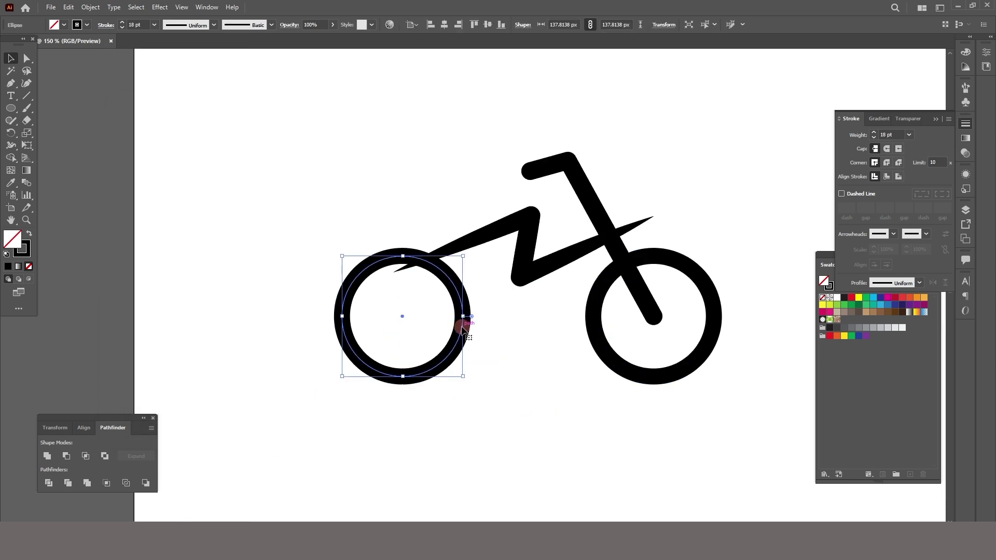
pyautogui.moveTo(462, 330); pyautogui.dragTo(470, 329)
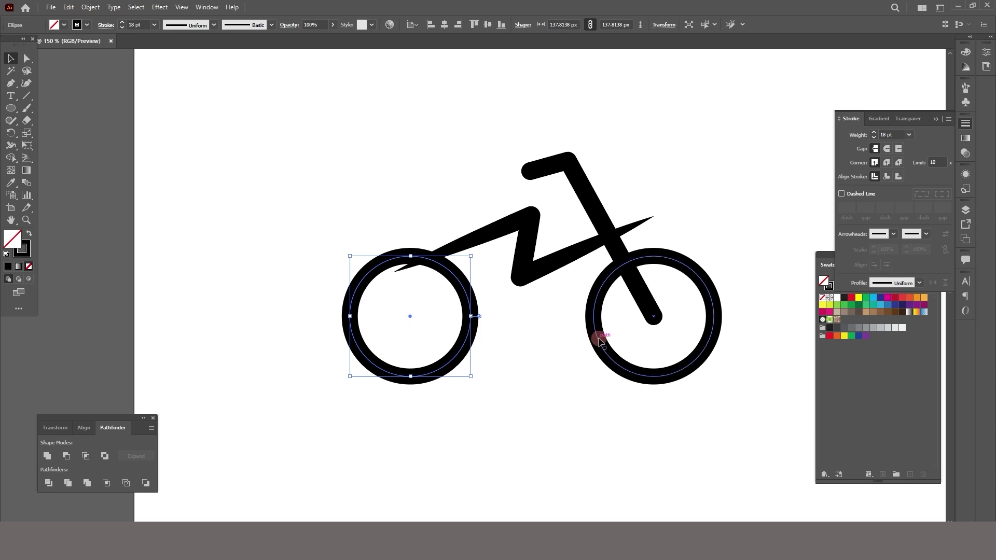
# Step: Nudge the right wheel slightly left toward the frame, and lower the lightning-bolt frame slightly
pyautogui.moveTo(600, 343); pyautogui.dragTo(597, 341)
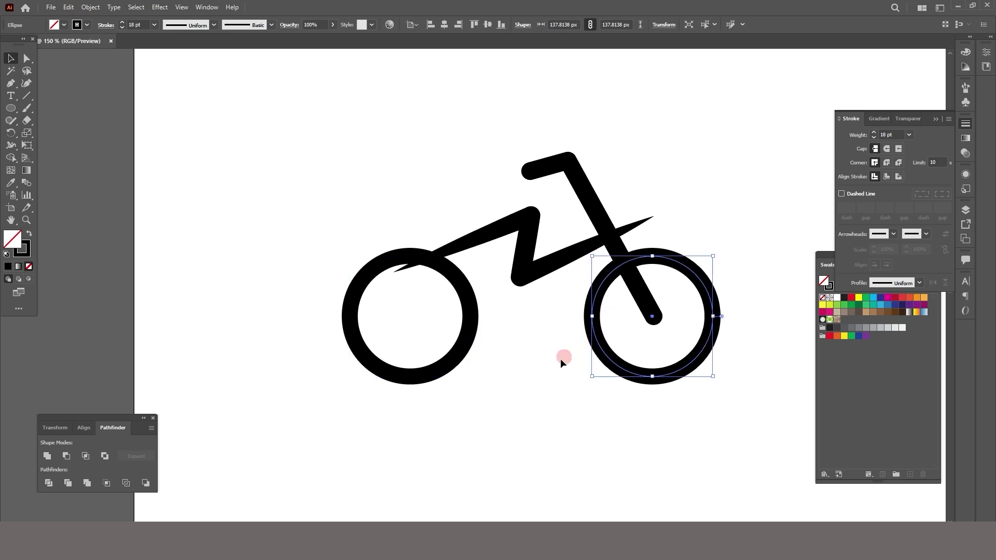
pyautogui.click(496, 240)
pyautogui.moveTo(496, 241); pyautogui.dragTo(496, 244)
pyautogui.click(534, 360)
# Step: Select the whole bike and move it a little higher on the artboard
pyautogui.scroll(-2, 534, 360)
pyautogui.scroll(1, 461, 270)
pyautogui.moveTo(423, 234); pyautogui.dragTo(712, 434)
pyautogui.moveTo(634, 348); pyautogui.dragTo(638, 311)
pyautogui.click(604, 429)
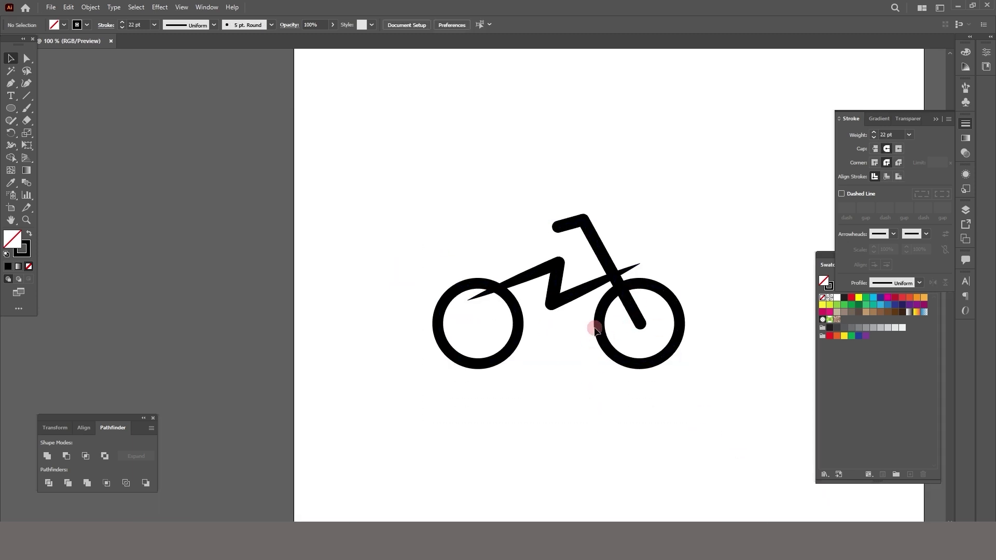
pyautogui.scroll(1, 550, 283)
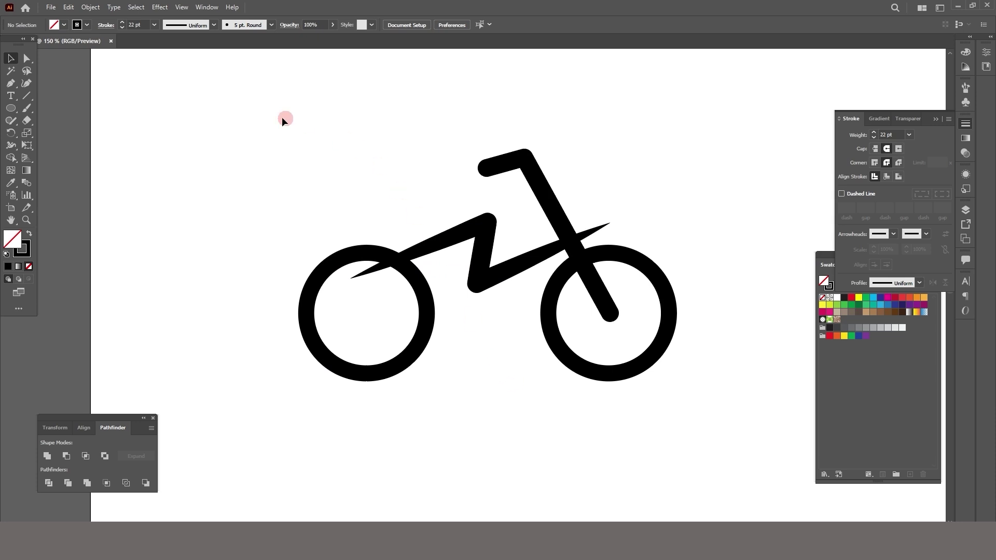
# Step: Expand the appearance of all the bike's paths
pyautogui.moveTo(283, 117); pyautogui.dragTo(704, 455)
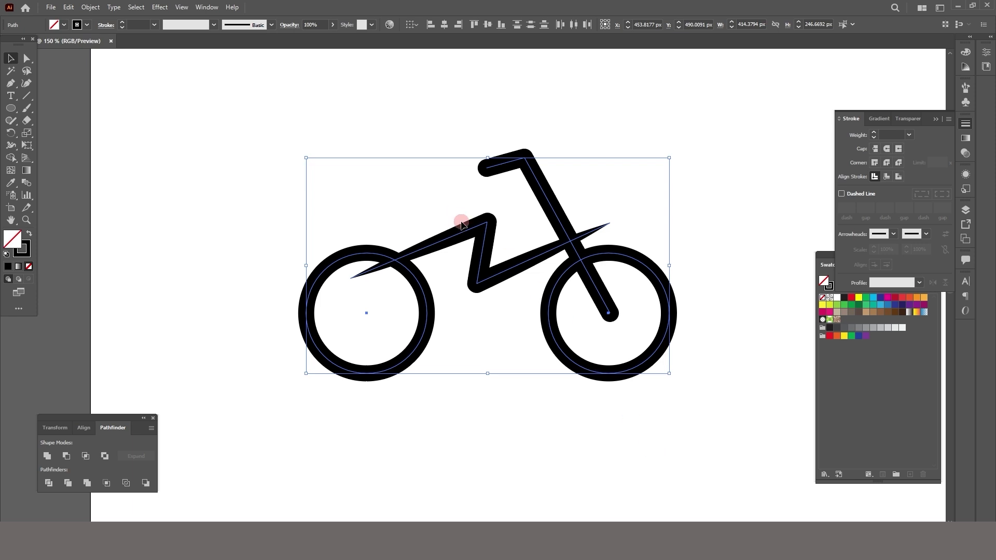
pyautogui.click(90, 8)
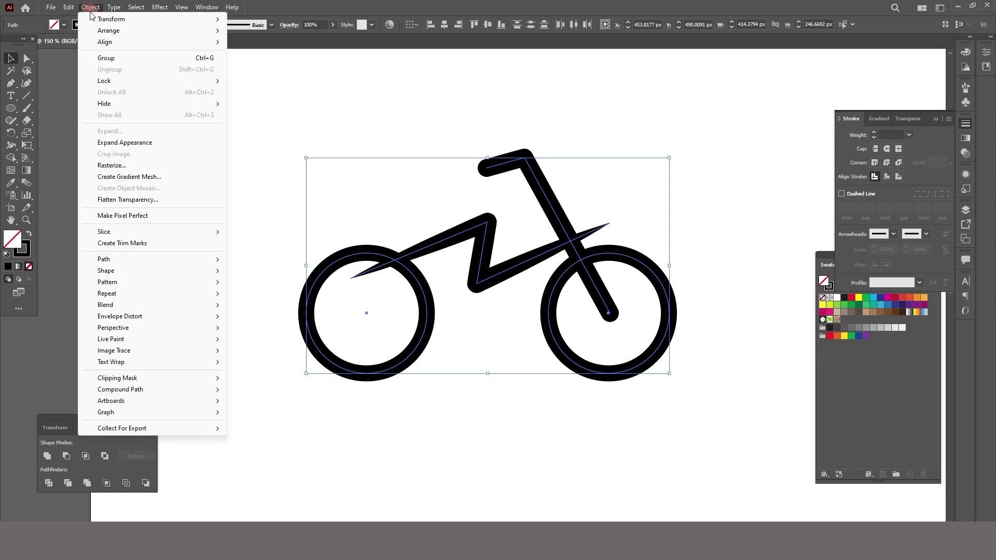
pyautogui.click(125, 143)
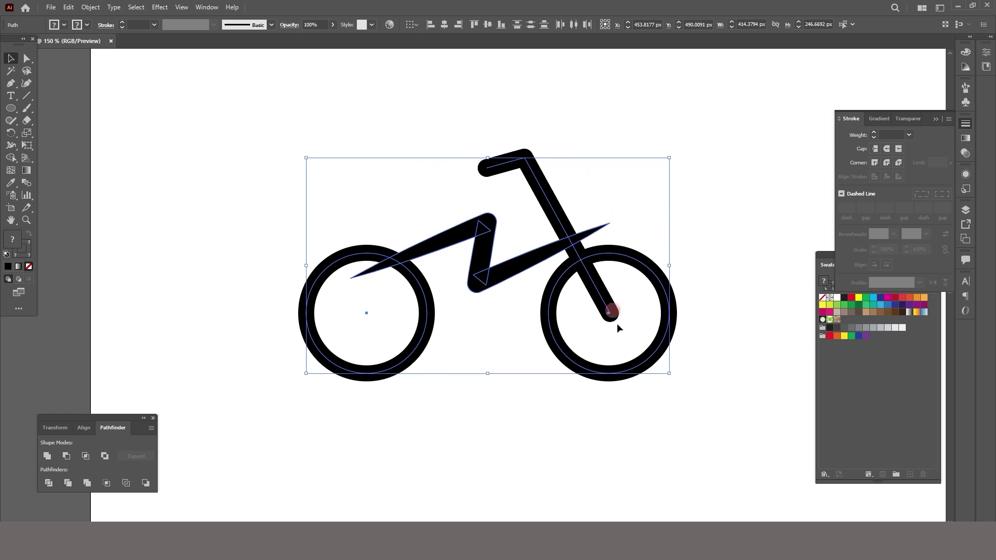
# Step: Expand the fill and stroke of all the bike parts, and check the frame's resulting outline
pyautogui.click(91, 7)
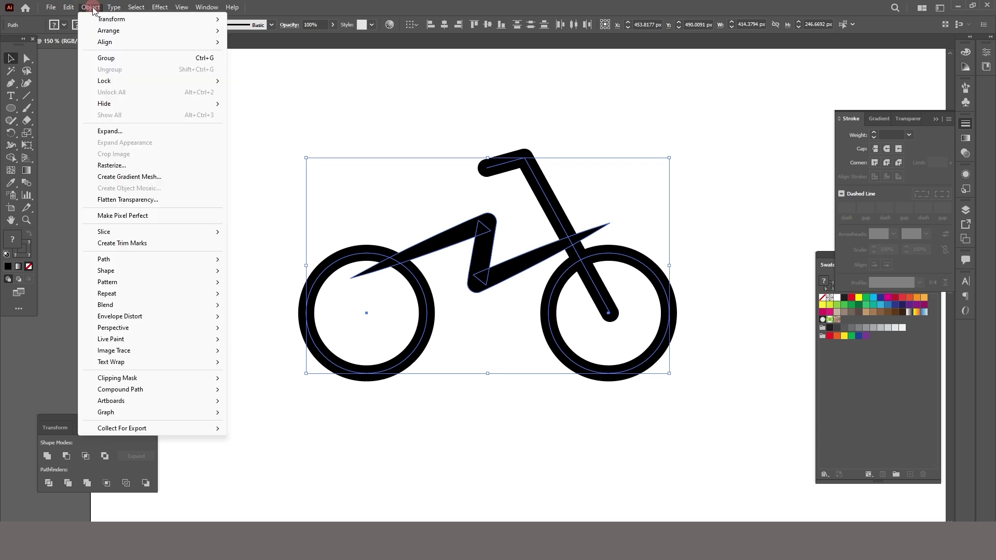
pyautogui.click(109, 132)
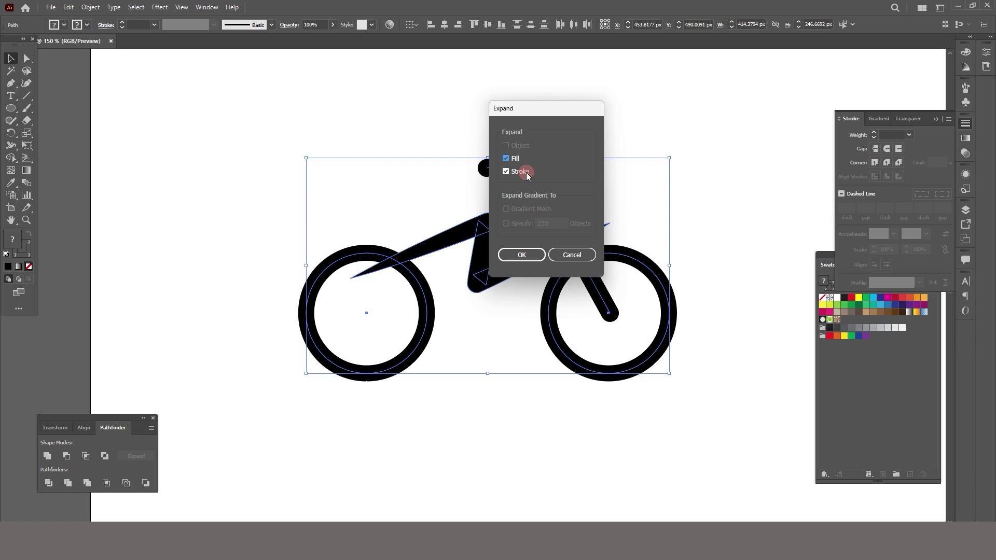
pyautogui.click(529, 256)
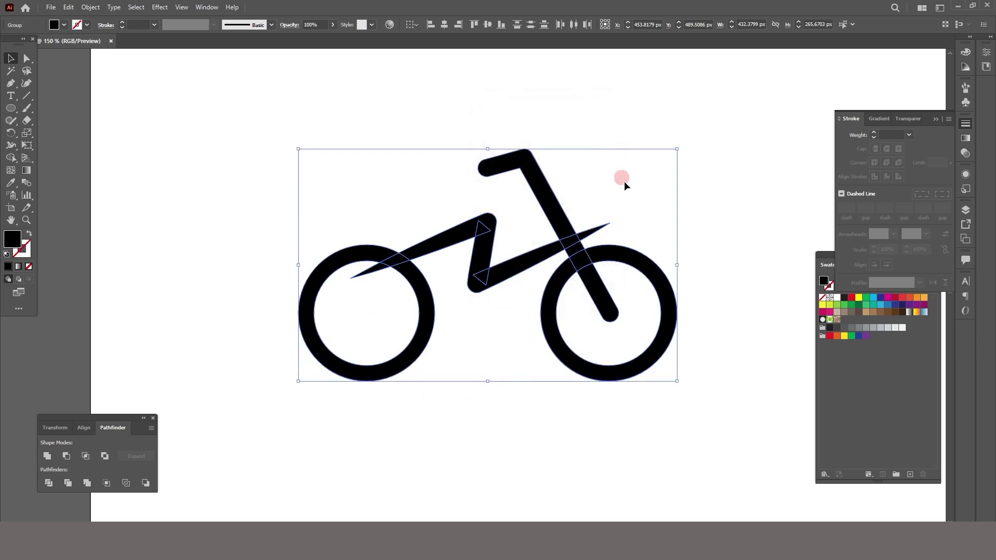
pyautogui.click(630, 275)
pyautogui.moveTo(507, 310); pyautogui.dragTo(469, 259)
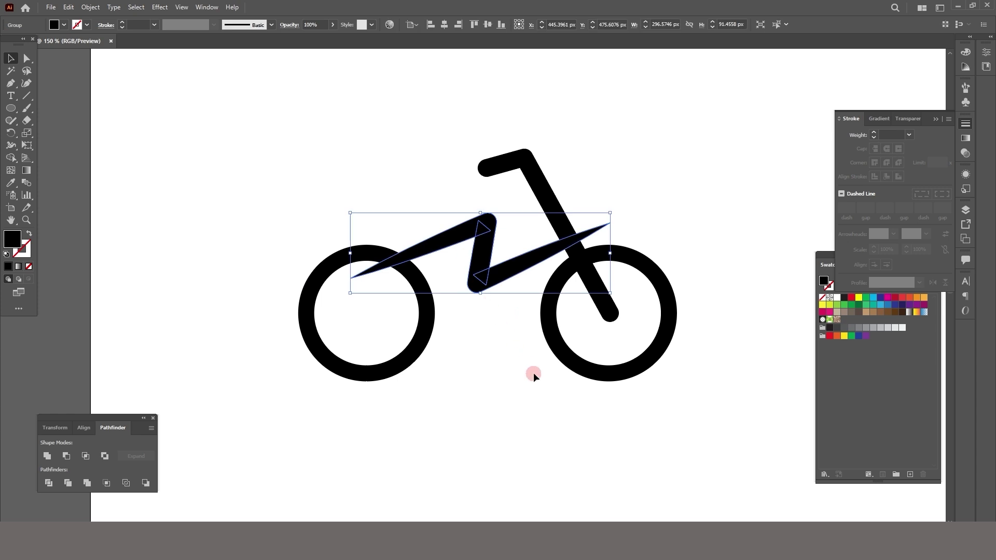
pyautogui.click(537, 403)
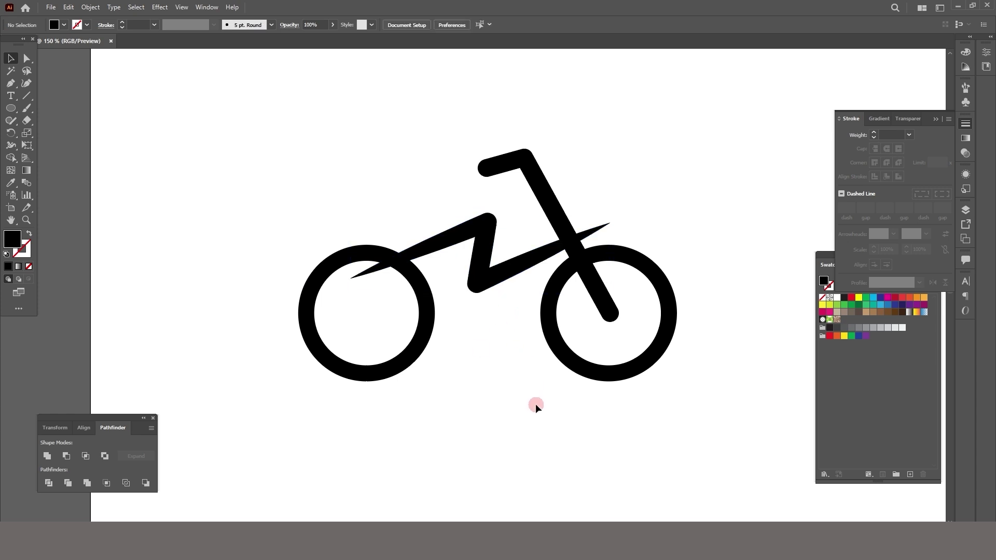
# Step: Round the frame's sharp left tip with a live corner radius of about 2.1 px
pyautogui.click(27, 58)
pyautogui.scroll(6, 352, 282)
pyautogui.click(321, 267)
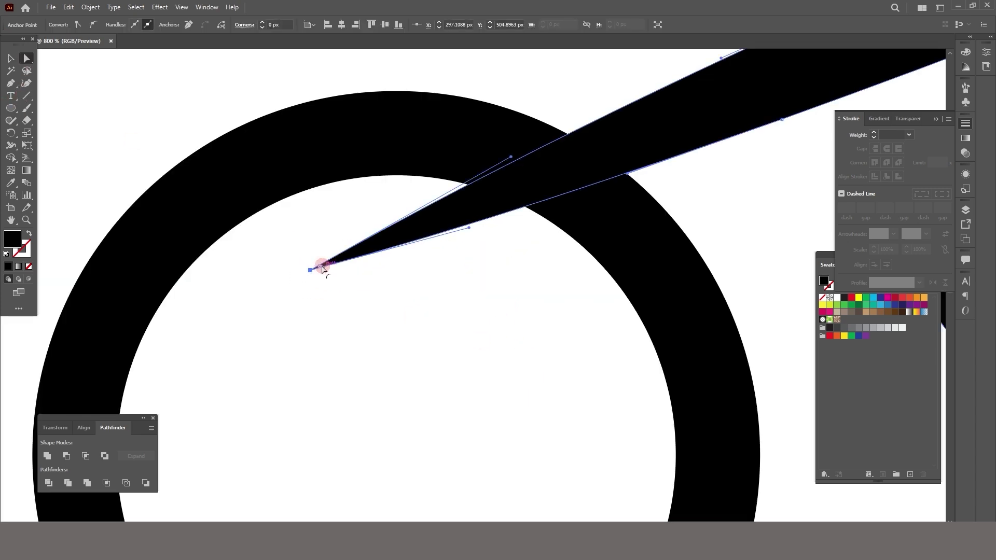
pyautogui.moveTo(320, 269); pyautogui.dragTo(387, 238)
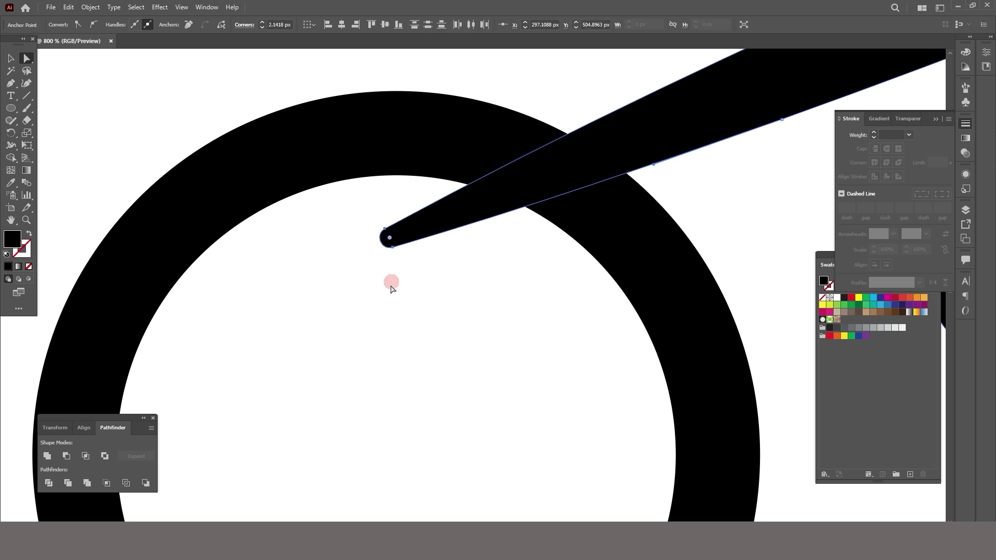
pyautogui.click(367, 239)
pyautogui.scroll(-5, 360, 325)
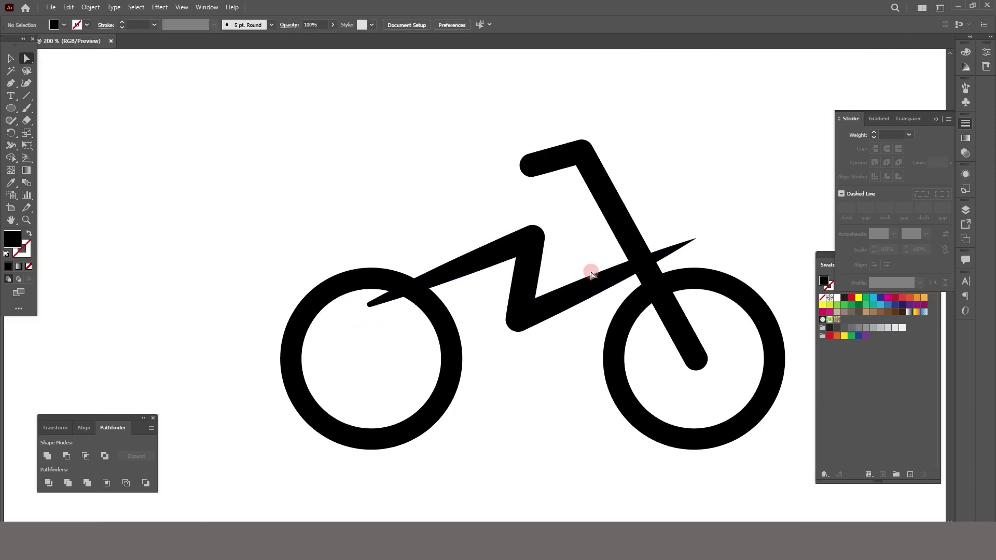
# Step: Round the frame's sharp right tip in the same way with its live corner
pyautogui.scroll(4, 750, 280)
pyautogui.moveTo(698, 204); pyautogui.dragTo(615, 252)
pyautogui.scroll(2, 666, 231)
pyautogui.scroll(-2, 668, 222)
pyautogui.click(614, 226)
pyautogui.scroll(-3, 615, 226)
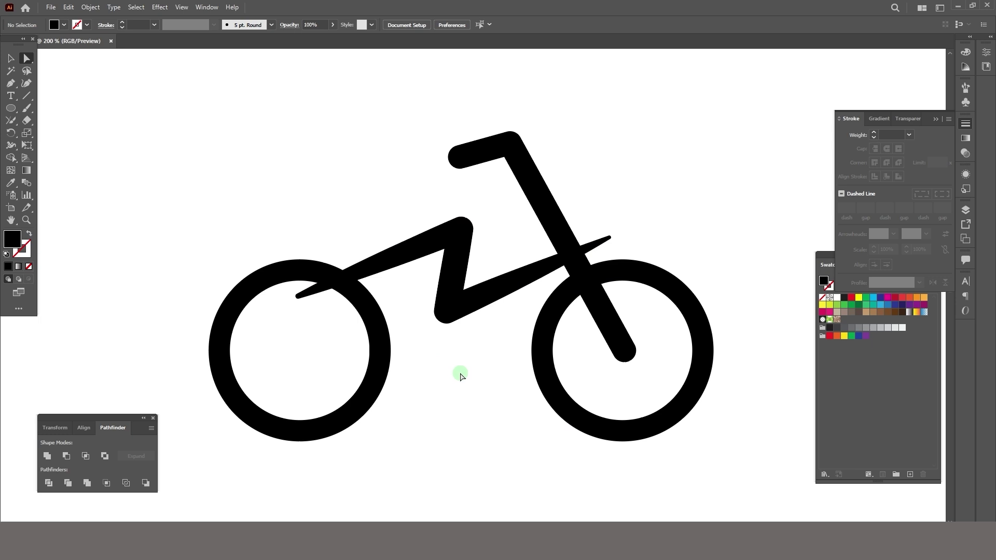
pyautogui.scroll(-1, 466, 369)
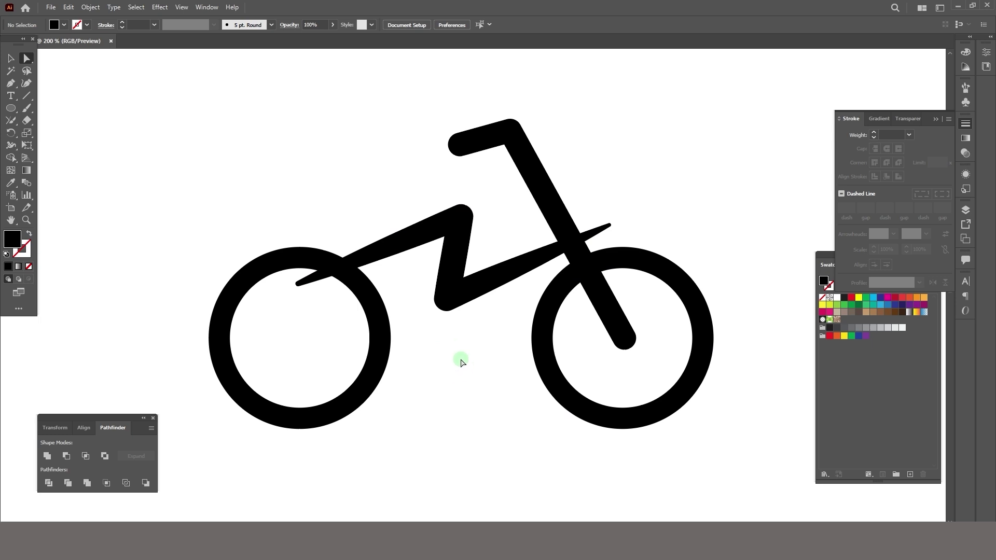
# Step: Offset the paths of the whole bike by 10 px with Miter joins and a miter limit of 4
pyautogui.click(382, 308)
pyautogui.click(413, 324)
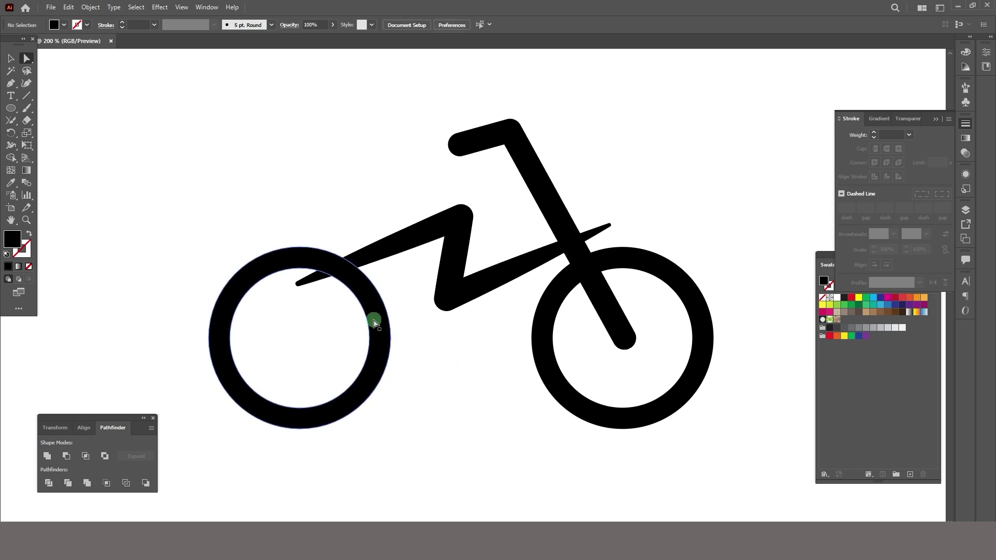
pyautogui.press('v')
pyautogui.moveTo(199, 122); pyautogui.dragTo(745, 453)
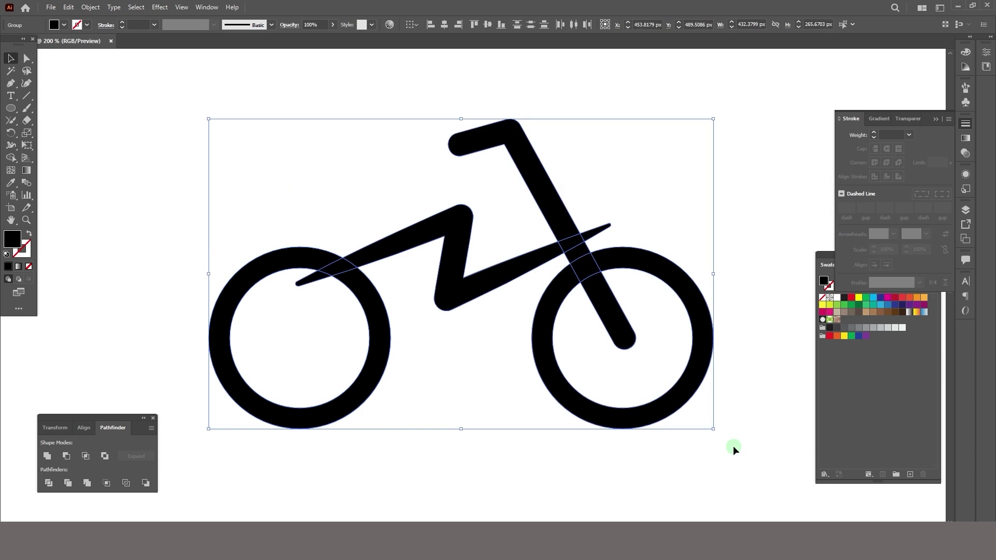
pyautogui.click(90, 7)
pyautogui.moveTo(155, 258)
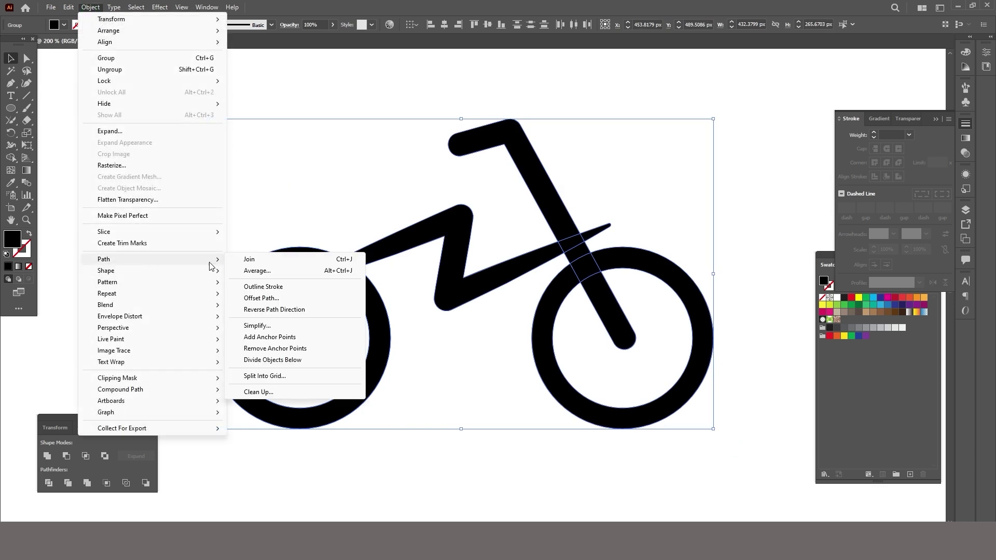
pyautogui.click(262, 300)
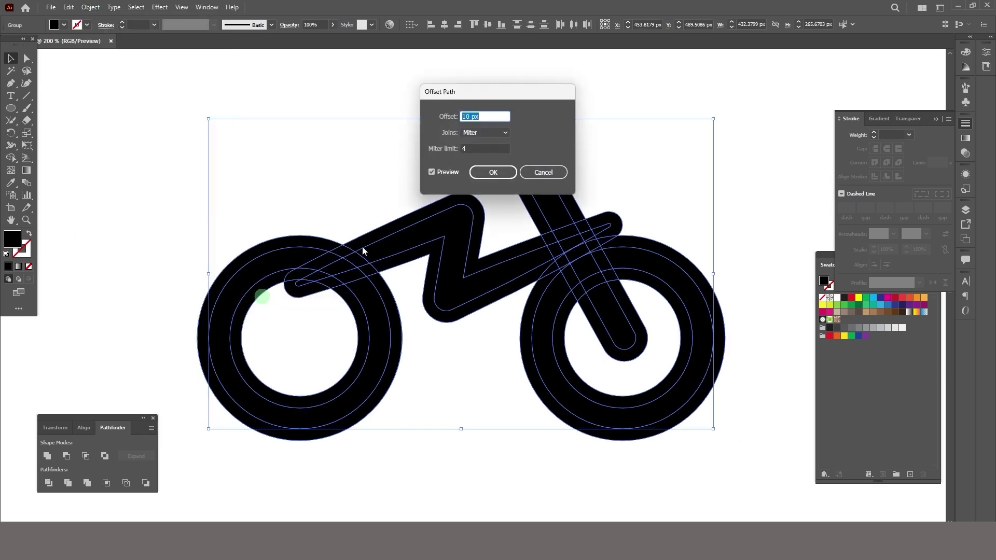
pyautogui.click(498, 115)
pyautogui.click(470, 134)
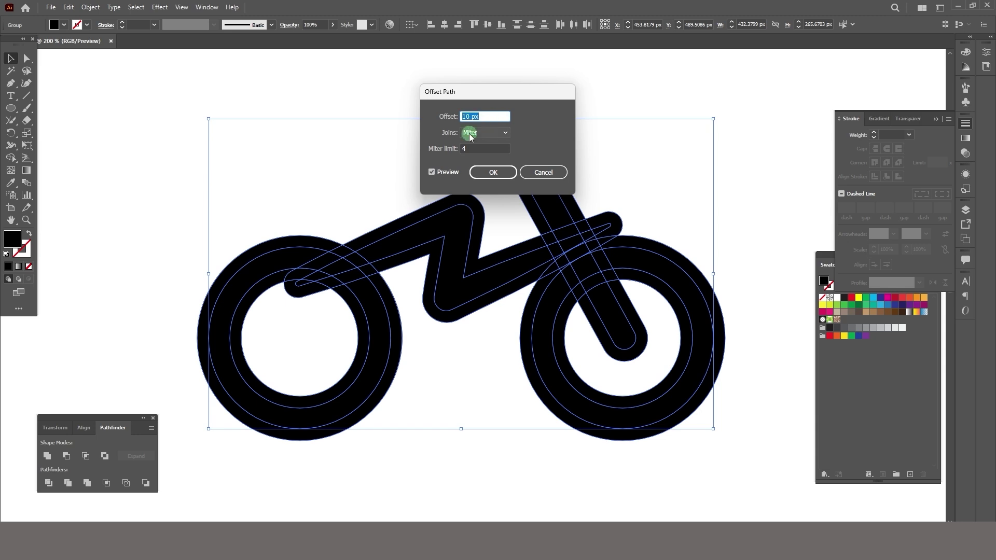
pyautogui.click(493, 172)
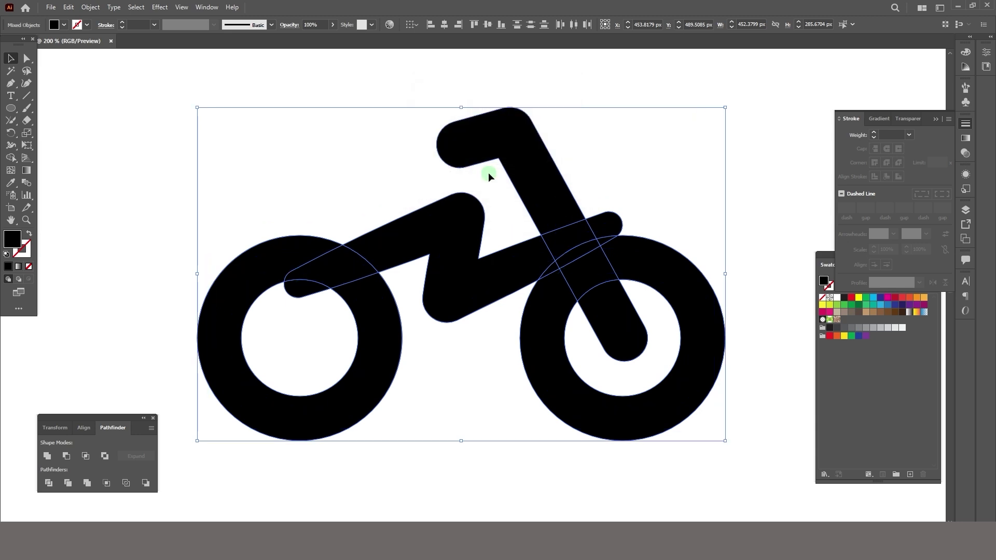
# Step: Examine how the wheels, fork and frame are grouped with their offset outlines by selecting them together
pyautogui.click(370, 415)
pyautogui.click(437, 482)
pyautogui.click(389, 321)
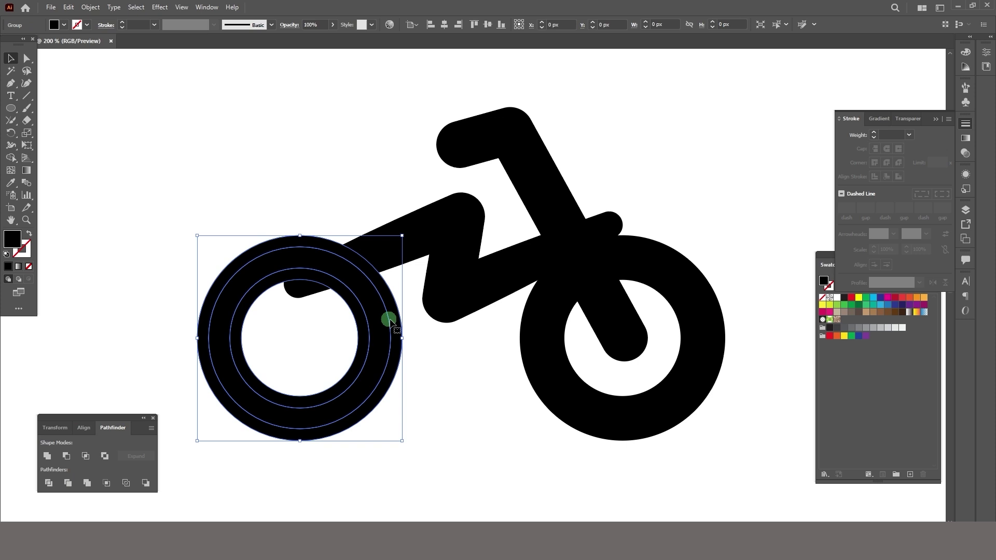
pyautogui.keyDown('shift'); pyautogui.click(555, 314); pyautogui.keyUp('shift')
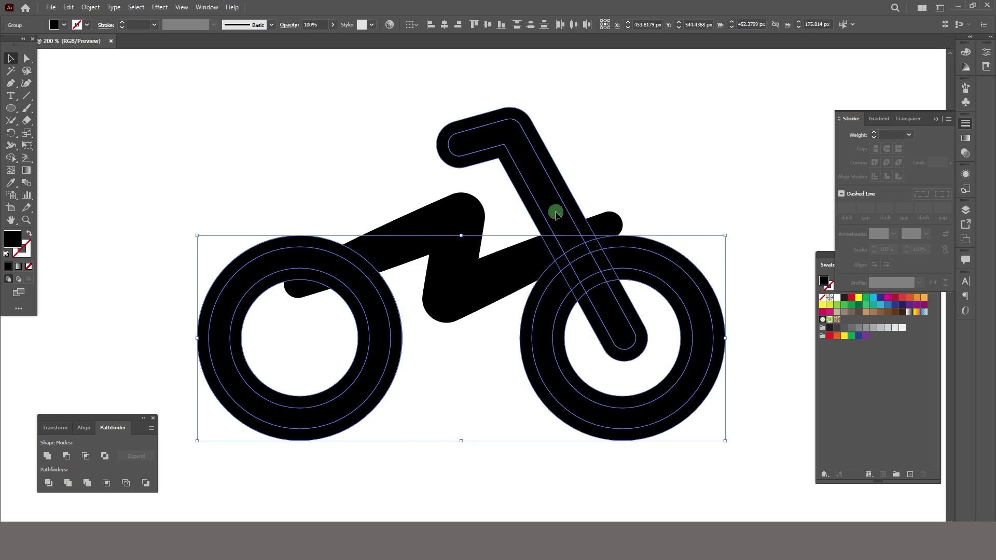
pyautogui.keyDown('shift'); pyautogui.click(552, 215); pyautogui.keyUp('shift')
pyautogui.keyDown('shift'); pyautogui.click(470, 289); pyautogui.keyUp('shift')
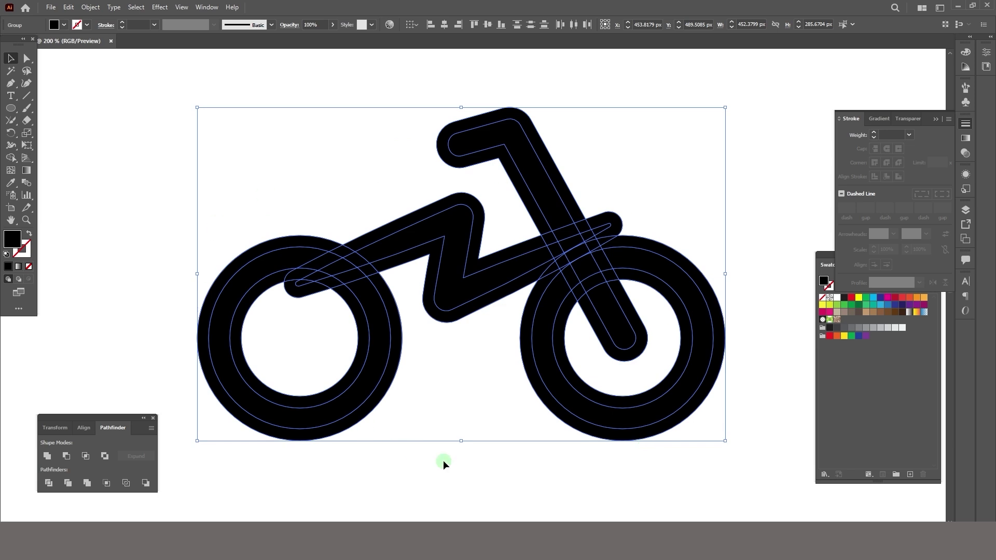
pyautogui.press('a')
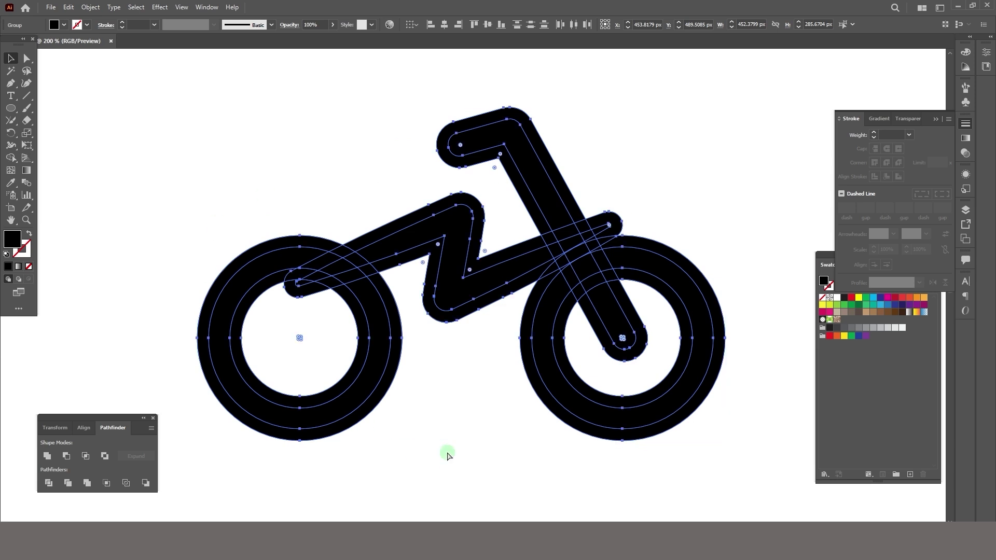
pyautogui.click(449, 455)
pyautogui.moveTo(157, 123); pyautogui.dragTo(694, 458)
pyautogui.hotkey('ctrl', 'a')
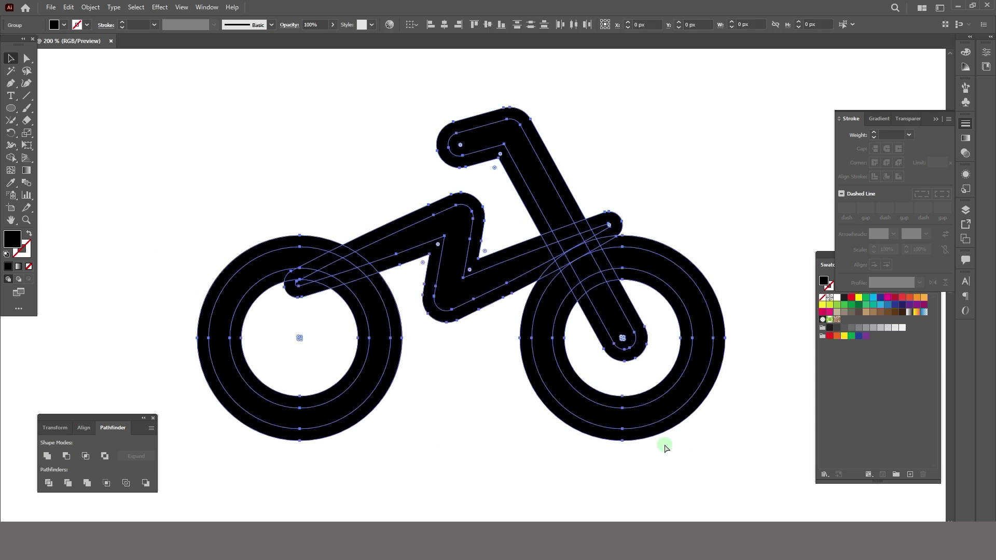
# Step: Try to cut the left wheel's ring with the frame's offset outline, using the Shape Builder tool
pyautogui.click(411, 329)
pyautogui.press('a')
pyautogui.click(378, 249)
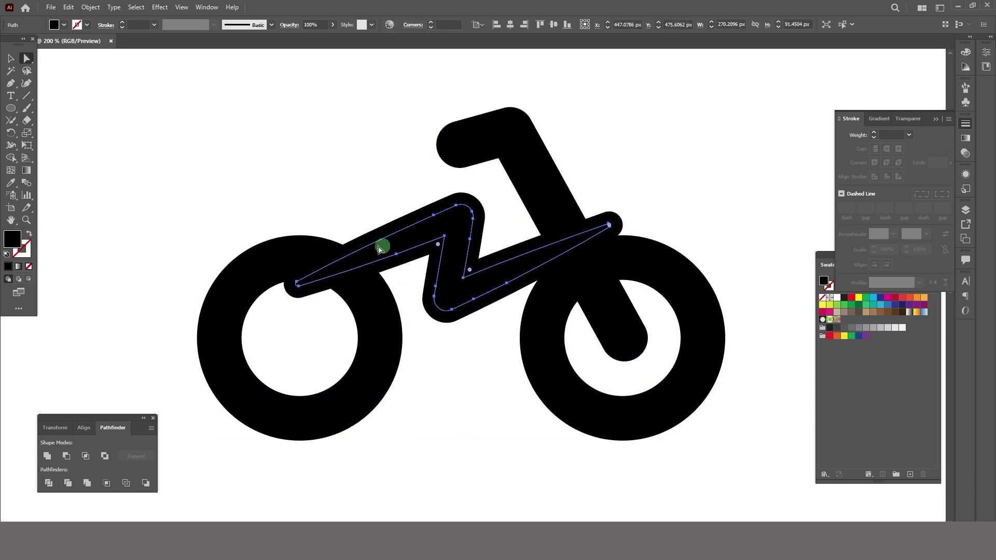
pyautogui.click(387, 269)
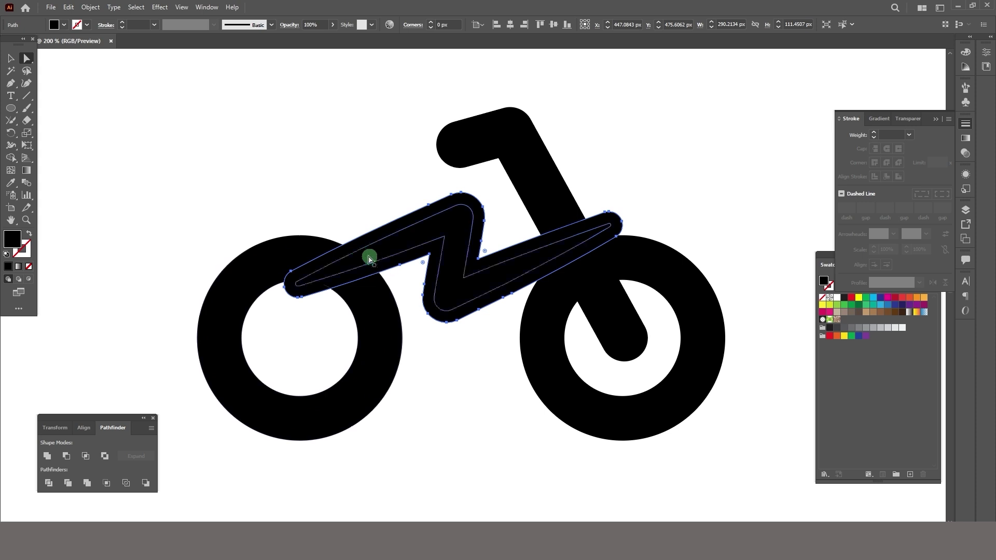
pyautogui.keyDown('shift'); pyautogui.click(373, 291); pyautogui.keyUp('shift')
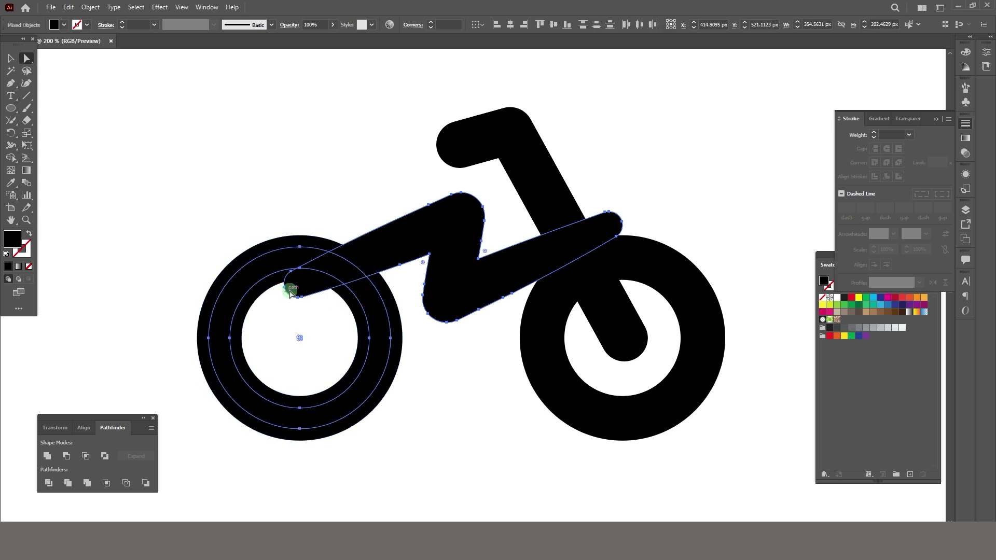
pyautogui.click(11, 157)
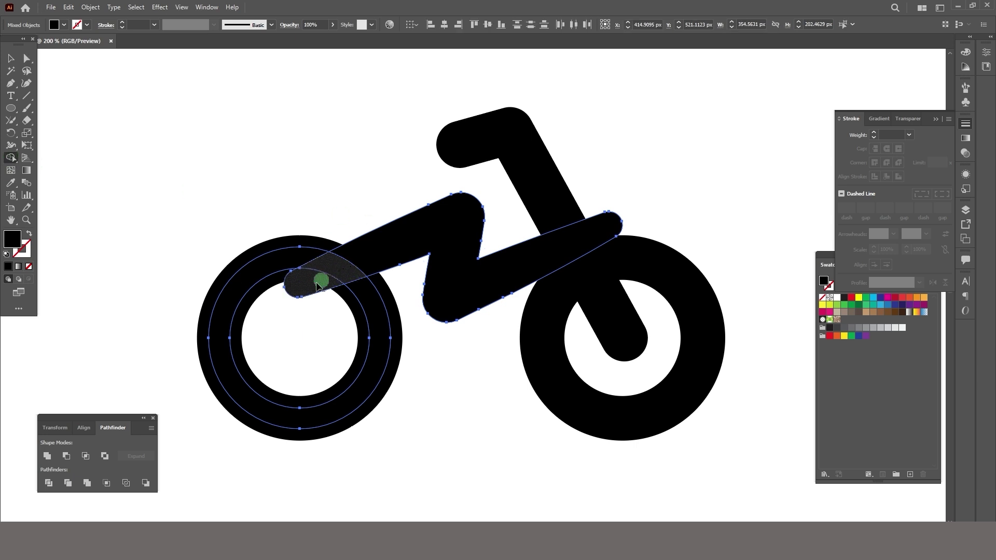
pyautogui.click(363, 275)
# Step: Move the left wheel's offset ring aside to inspect the cut, and undo back to before the Shape Builder cut
pyautogui.click(28, 59)
pyautogui.click(409, 320)
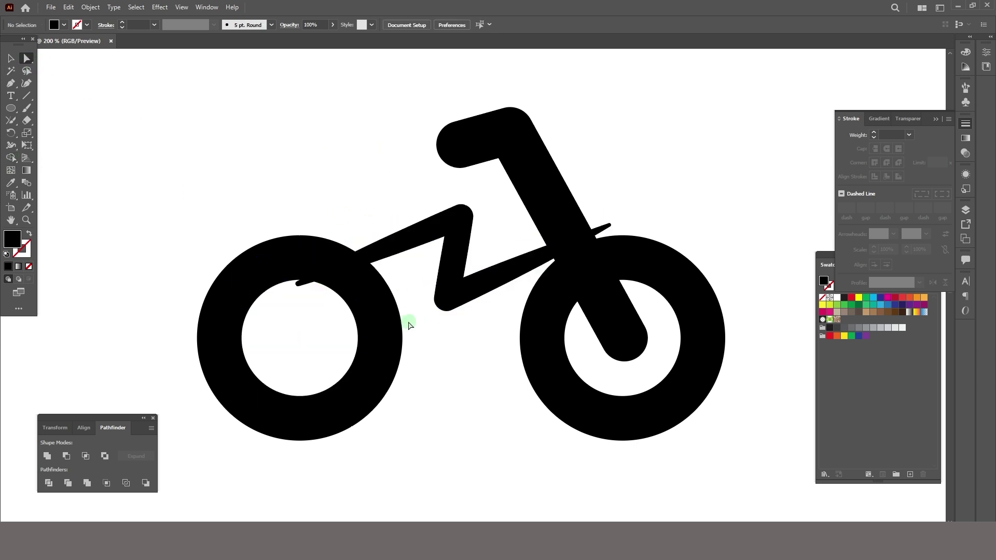
pyautogui.moveTo(363, 271); pyautogui.dragTo(284, 334)
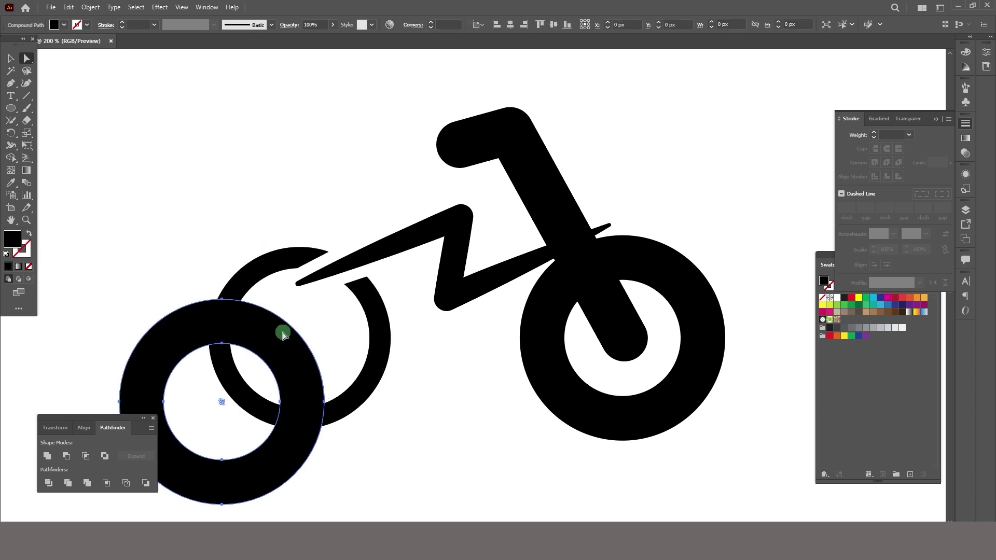
pyautogui.hotkey('ctrl', 'z')
pyautogui.hotkey('ctrl', 'z')
pyautogui.hotkey('ctrl', 'z')
pyautogui.hotkey('ctrl', 'z')
pyautogui.hotkey('ctrl', 'z')
pyautogui.hotkey('ctrl', 'z')
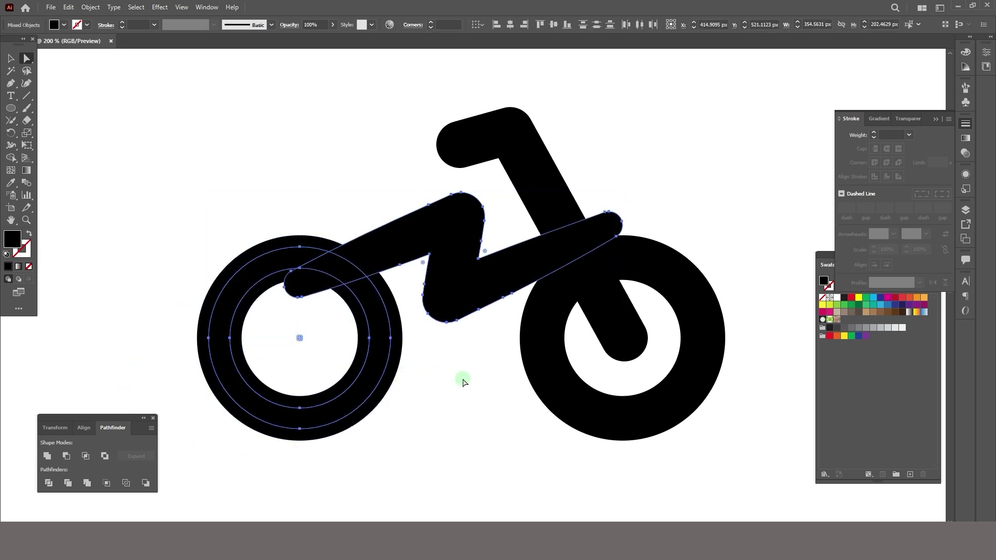
# Step: Fill the offset outlines of the wheels, fork and frame with red
pyautogui.click(852, 297)
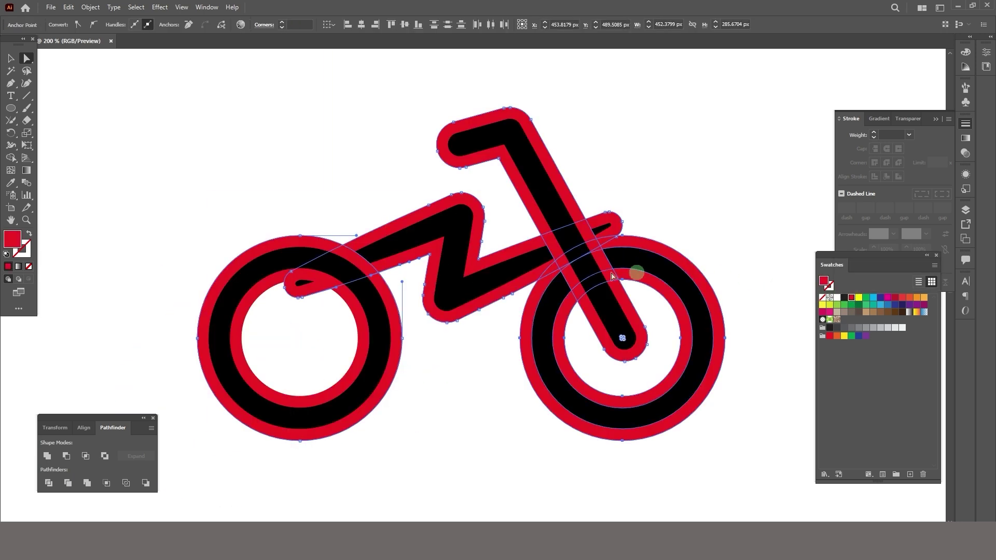
# Step: Cut a gap in the left wheel's black ring using the frame's offset outline with the Shape Builder tool
pyautogui.click(666, 209)
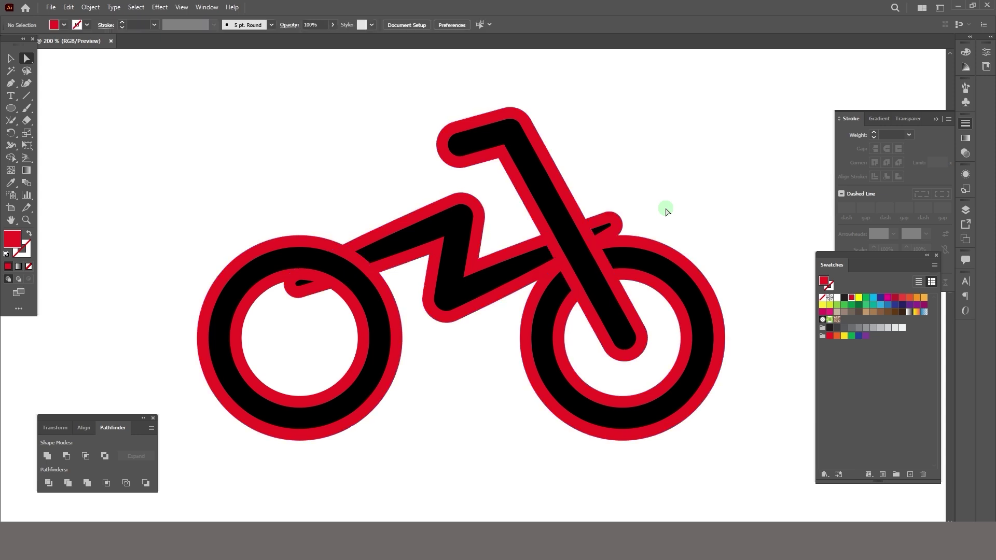
pyautogui.click(350, 283)
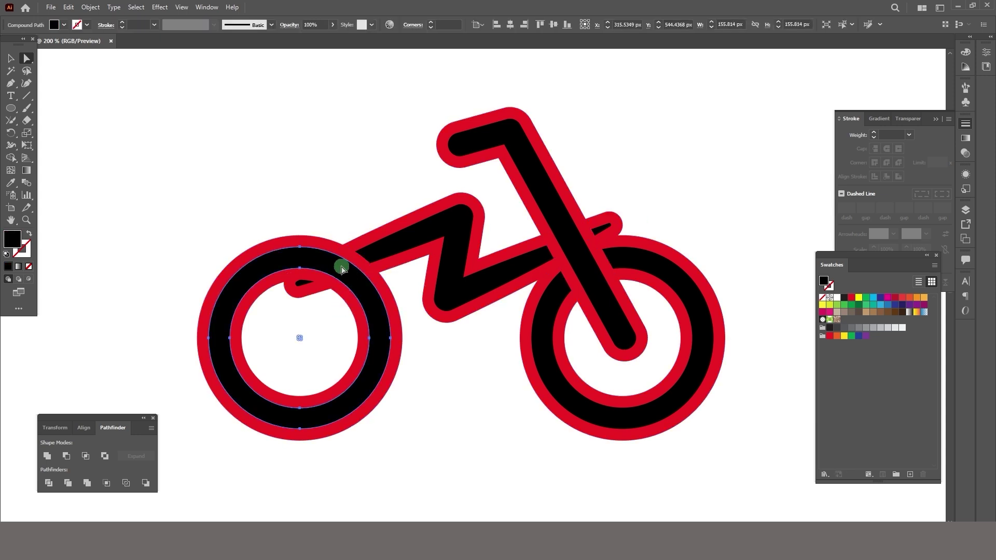
pyautogui.keyDown('shift'); pyautogui.click(364, 249); pyautogui.keyUp('shift')
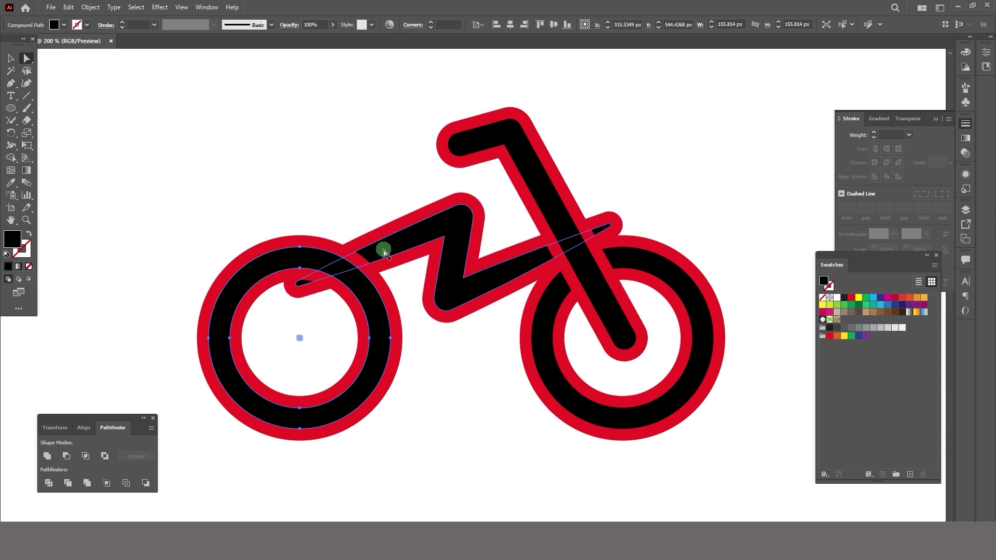
pyautogui.keyDown('shift'); pyautogui.click(378, 249); pyautogui.keyUp('shift')
pyautogui.click(380, 267)
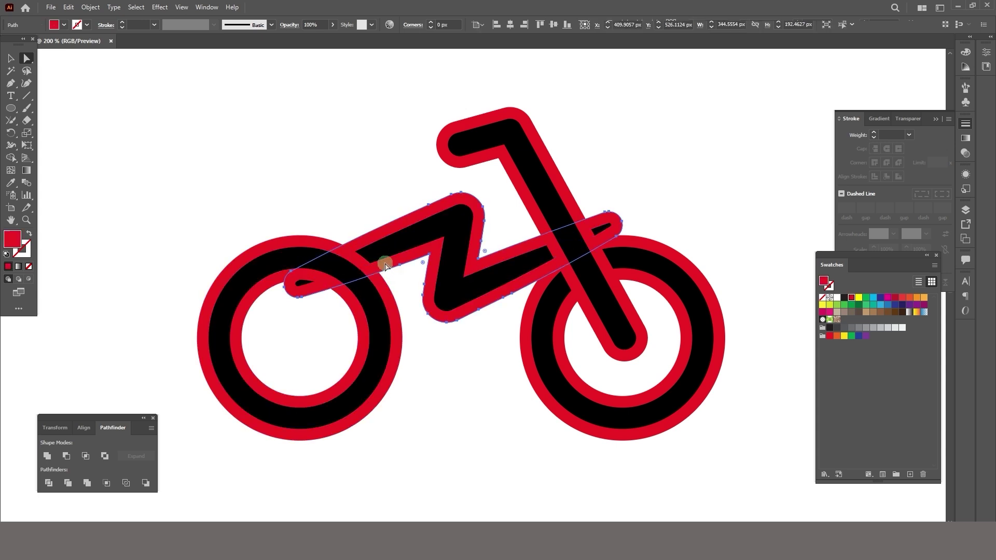
pyautogui.click(361, 288)
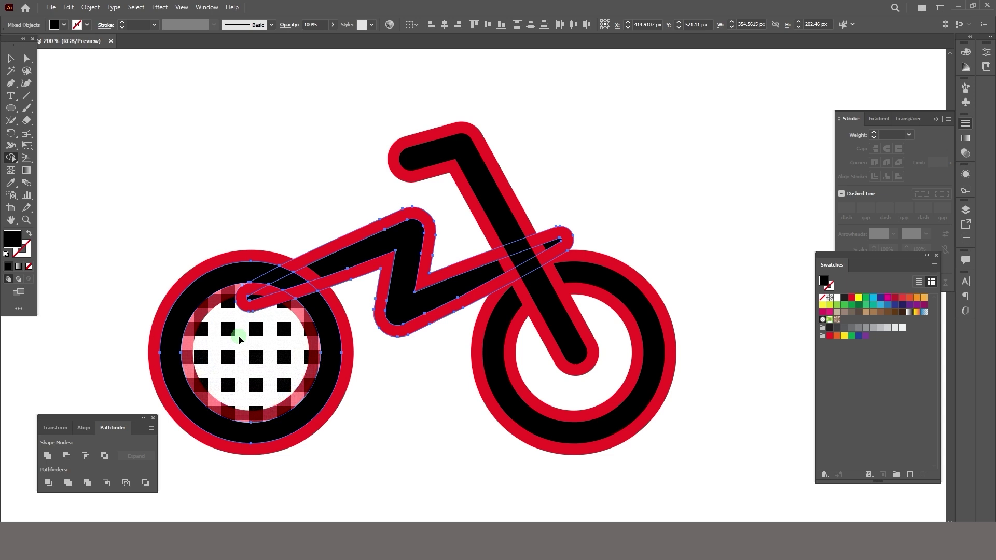
pyautogui.click(26, 62)
# Step: Cut a gap in the right wheel's black ring using the fork's offset outline with the Shape Builder tool
pyautogui.click(685, 193)
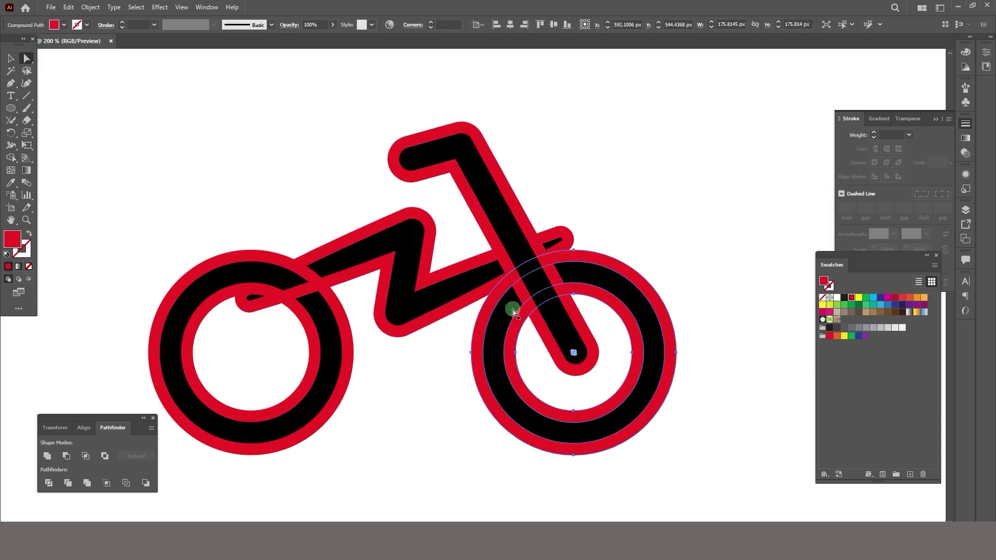
pyautogui.moveTo(509, 318); pyautogui.dragTo(528, 296)
pyautogui.hotkey('shift', 'm')
pyautogui.keyDown('alt'); pyautogui.click(530, 290); pyautogui.keyUp('alt')
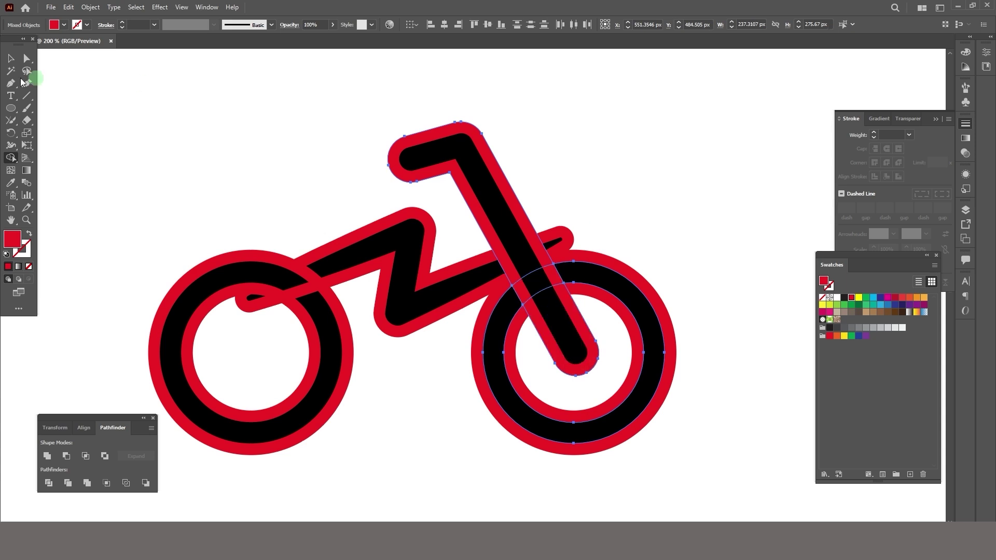
pyautogui.click(27, 60)
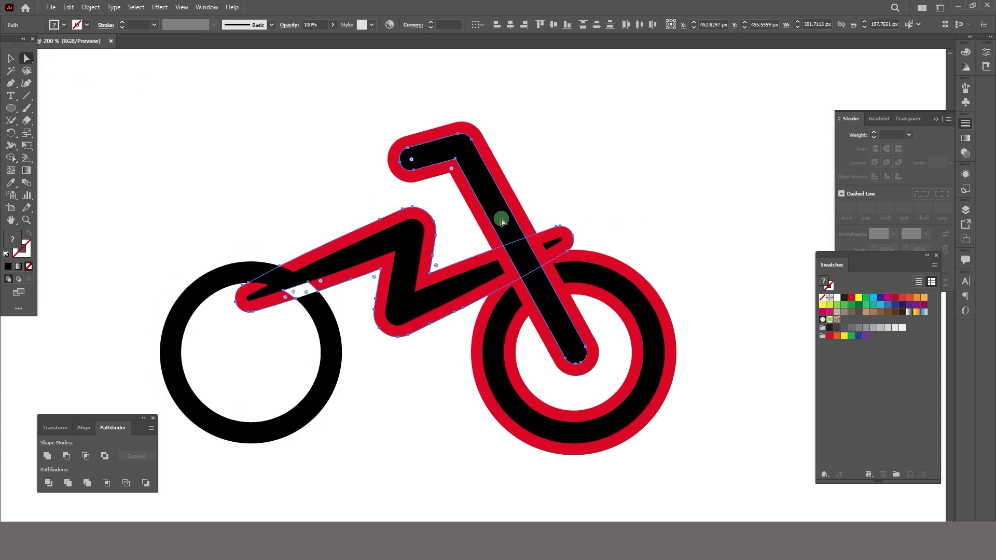
# Step: Cut the black fork where it crosses the frame, using the frame's offset outline as the cutter
pyautogui.click(499, 223)
pyautogui.keyDown('shift'); pyautogui.click(546, 244); pyautogui.keyUp('shift')
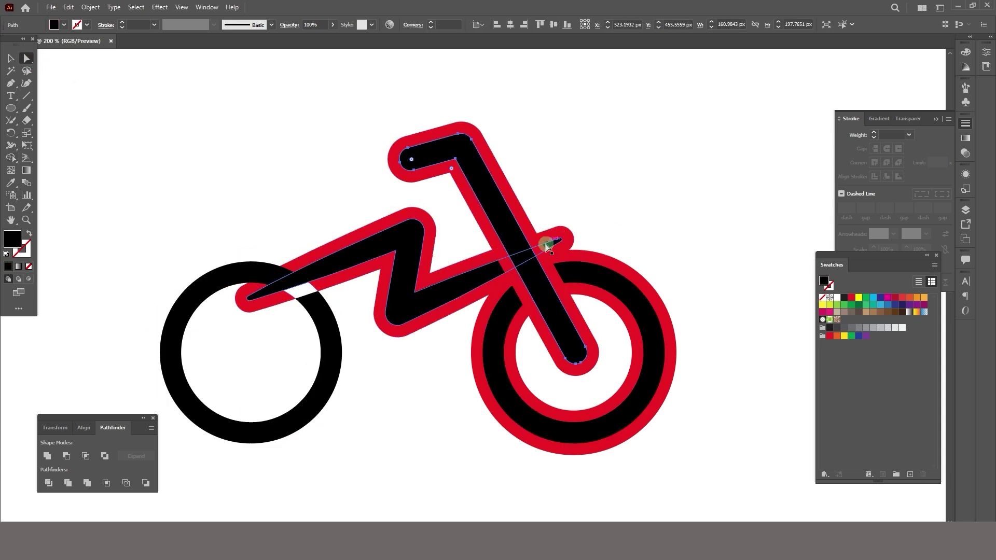
pyautogui.keyDown('shift'); pyautogui.click(548, 235); pyautogui.keyUp('shift')
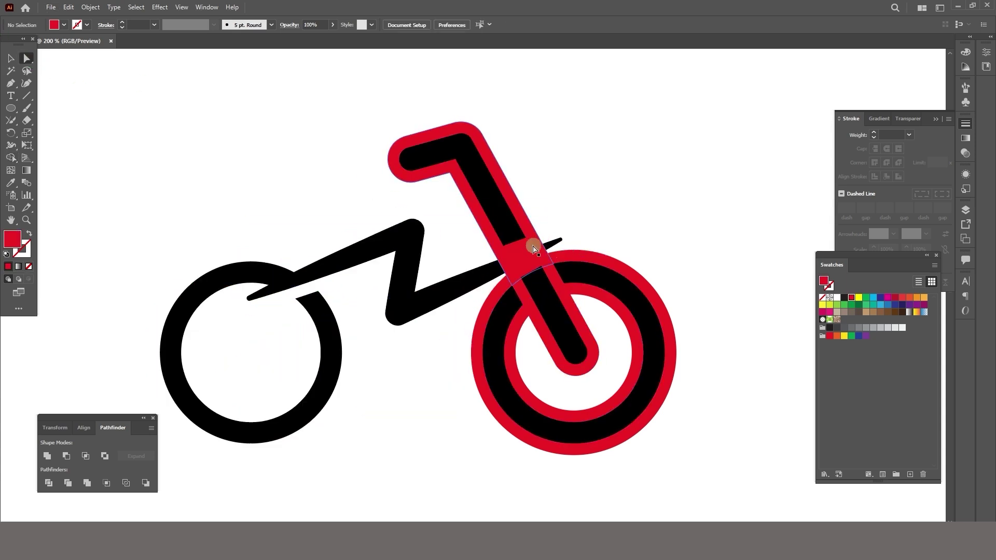
# Step: Delete the remaining red offset outlines around the fork and the right wheel
pyautogui.click(536, 250)
pyautogui.press('Delete')
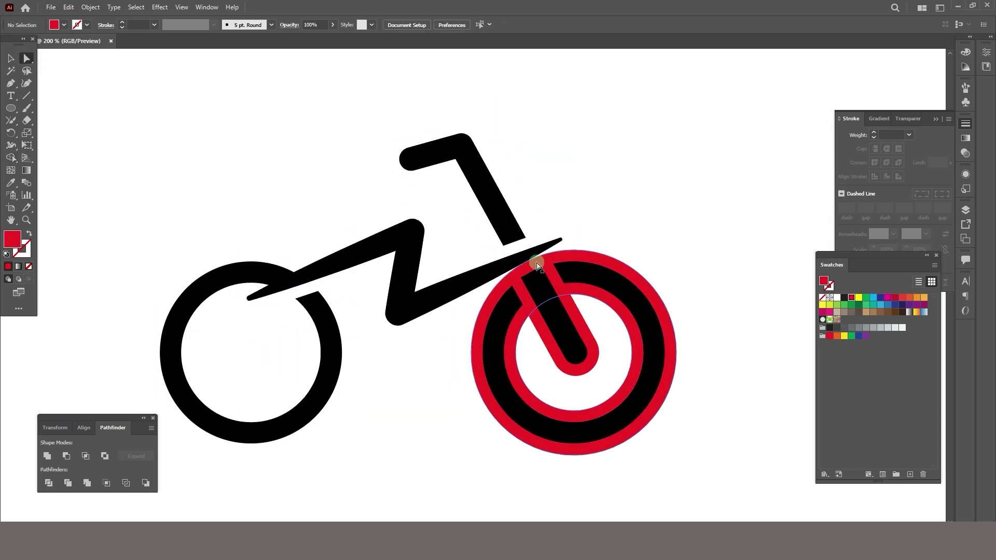
pyautogui.click(627, 320)
pyautogui.press('Delete')
# Step: Draw a closed black shape with the Pen tool to bridge the gap between the handlebar stem and the frame
pyautogui.hotkey('ctrl', '-')
pyautogui.click(510, 243)
pyautogui.scroll(2, 511, 246)
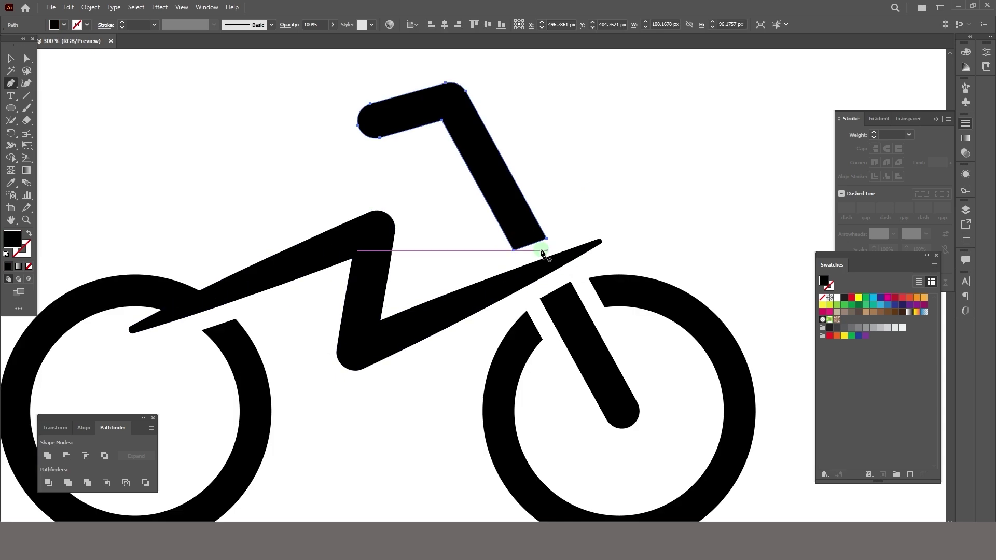
pyautogui.scroll(-2, 512, 246)
pyautogui.scroll(-1, 508, 247)
pyautogui.scroll(3, 505, 247)
pyautogui.press('p')
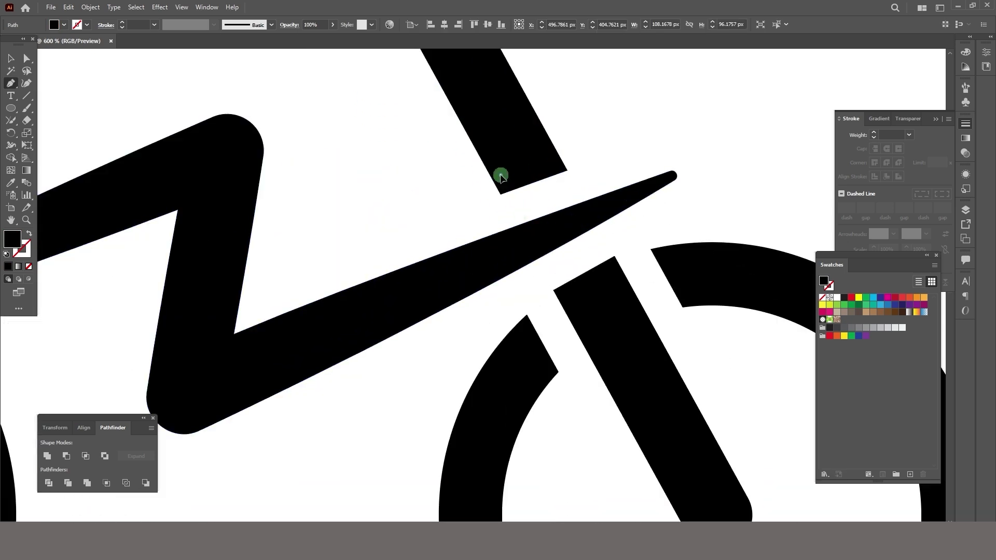
pyautogui.click(501, 194)
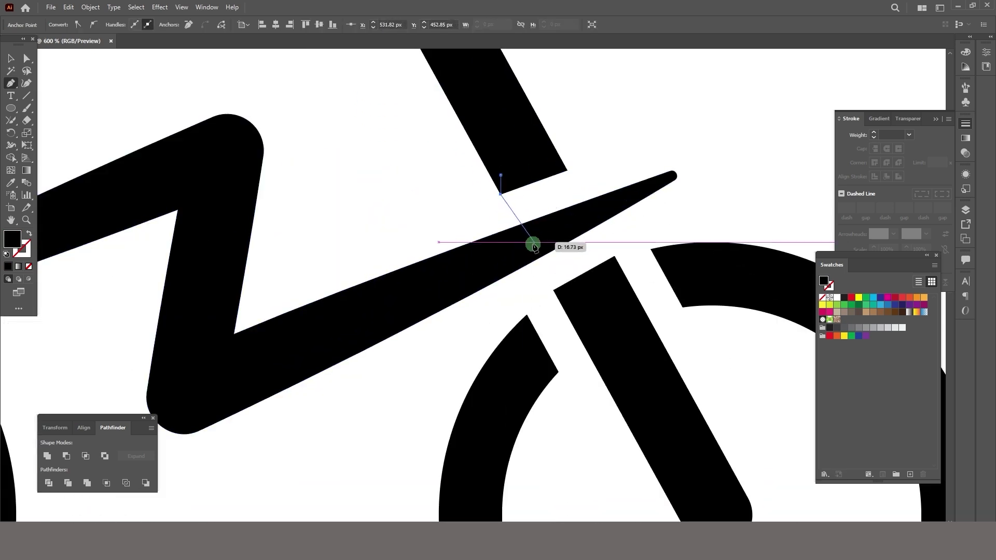
pyautogui.click(524, 238)
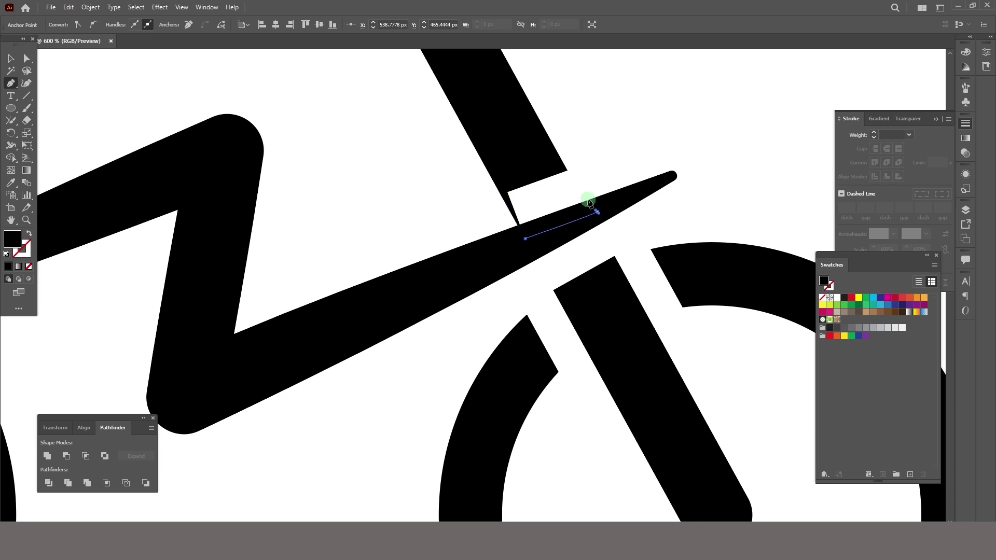
pyautogui.click(597, 212)
pyautogui.click(567, 170)
pyautogui.click(521, 154)
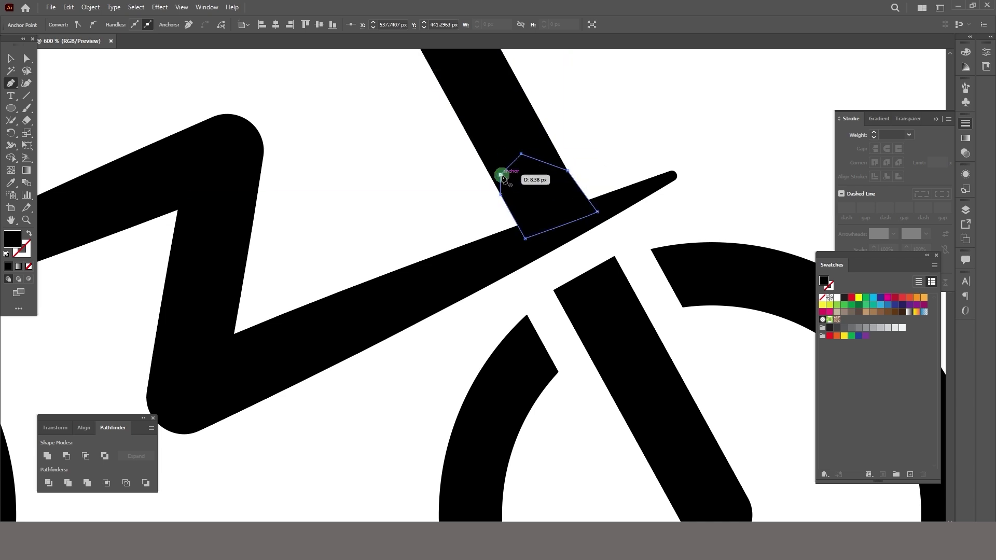
pyautogui.click(27, 58)
pyautogui.click(420, 163)
# Step: Group all parts of the bike and centre the group horizontally on the artboard
pyautogui.scroll(-2, 581, 208)
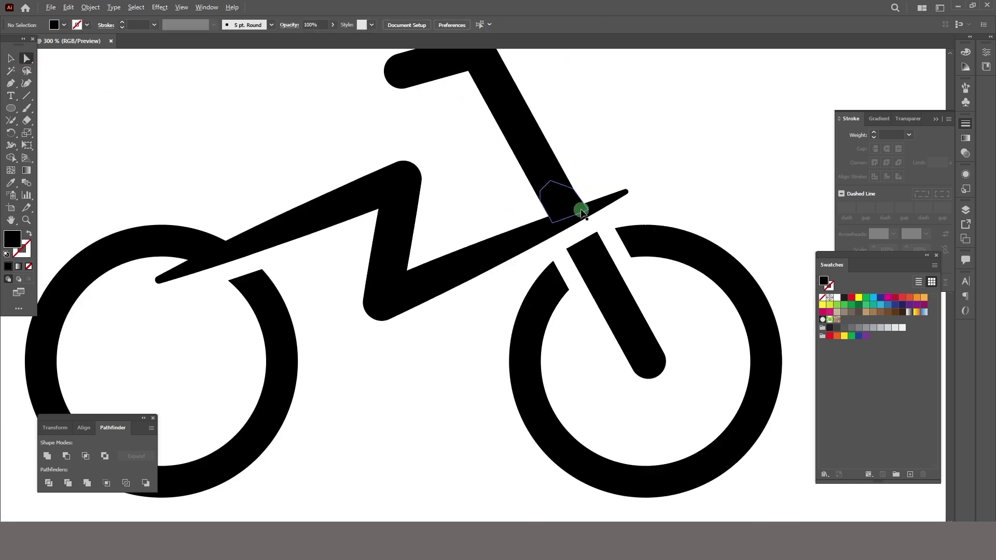
pyautogui.scroll(-3, 617, 229)
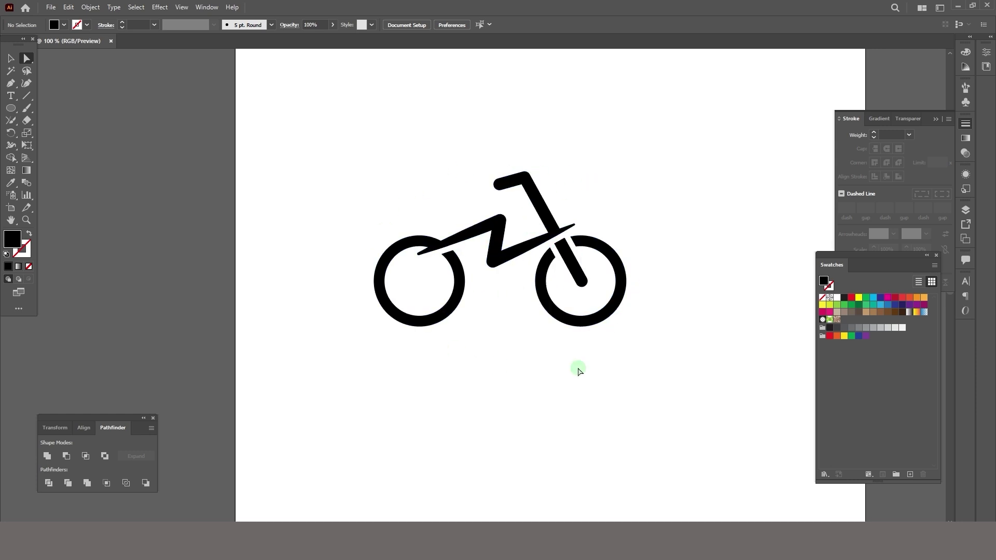
pyautogui.scroll(3, 571, 220)
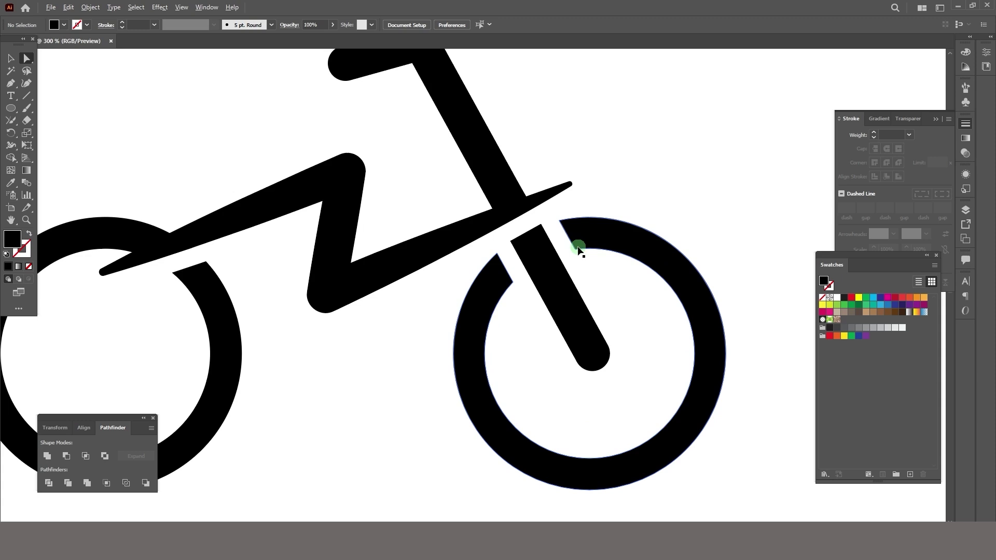
pyautogui.click(27, 62)
pyautogui.hotkey('ctrl', '0')
pyautogui.hotkey('ctrl', '1')
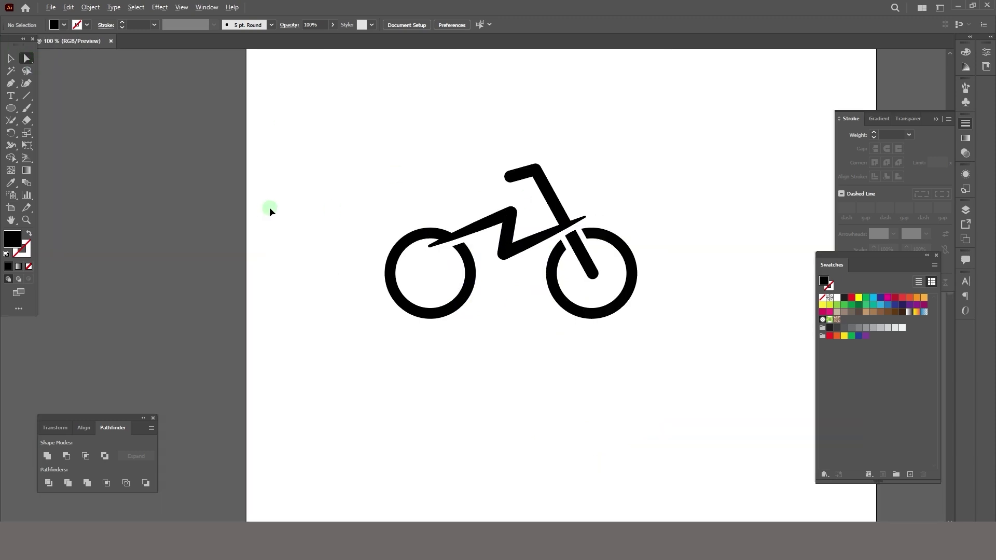
pyautogui.moveTo(336, 134); pyautogui.dragTo(795, 422)
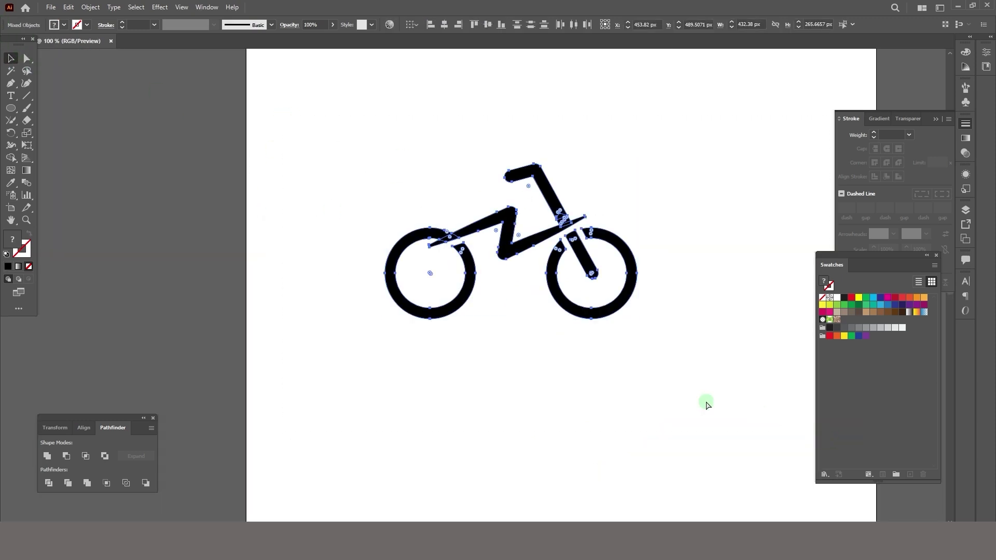
pyautogui.scroll(-1, 539, 336)
pyautogui.press('v')
pyautogui.click(84, 427)
pyautogui.click(65, 456)
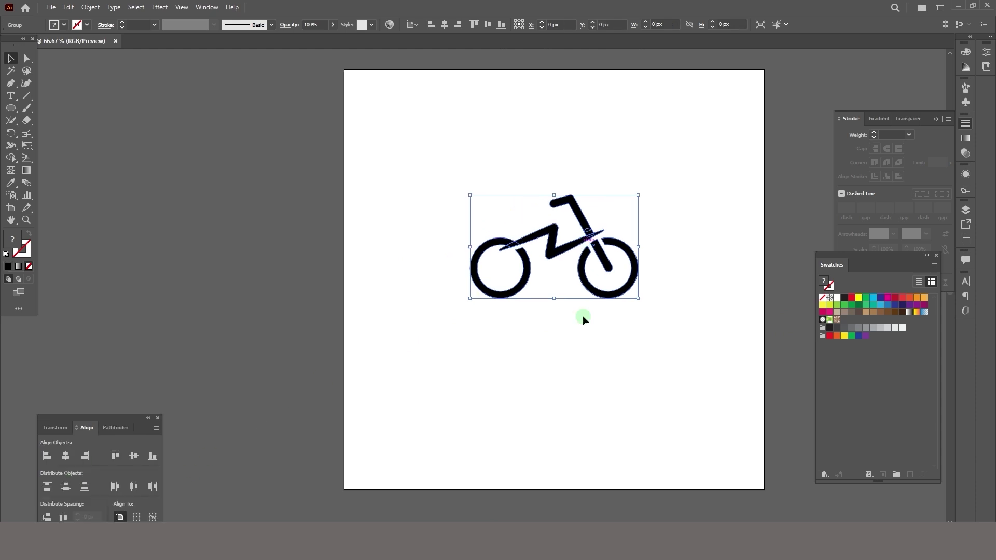
# Step: Add the text "Power Bike" below the bike, enlarge it to about 97 pt and set its font to Thuast Demo
pyautogui.click(597, 366)
pyautogui.write('Power Bike')
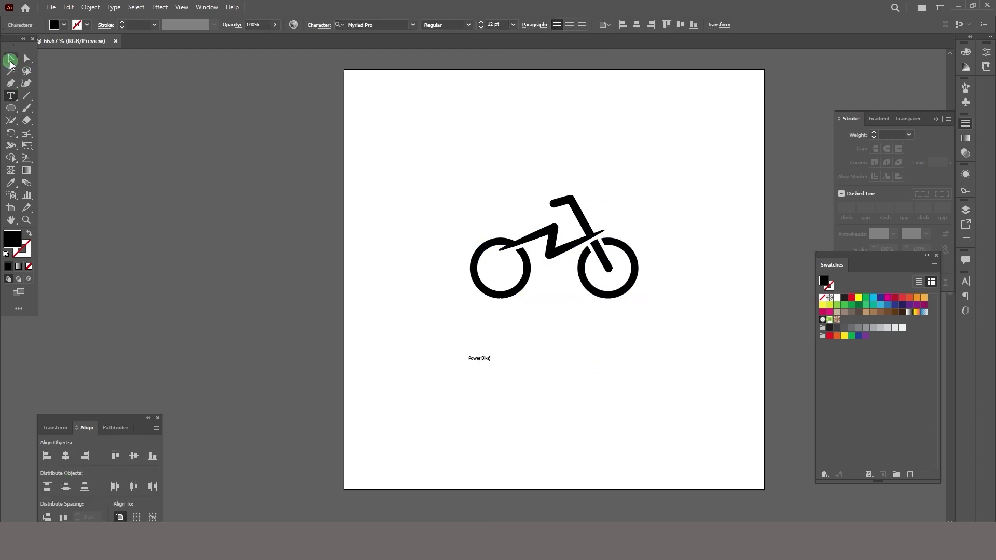
pyautogui.moveTo(586, 377); pyautogui.dragTo(593, 329)
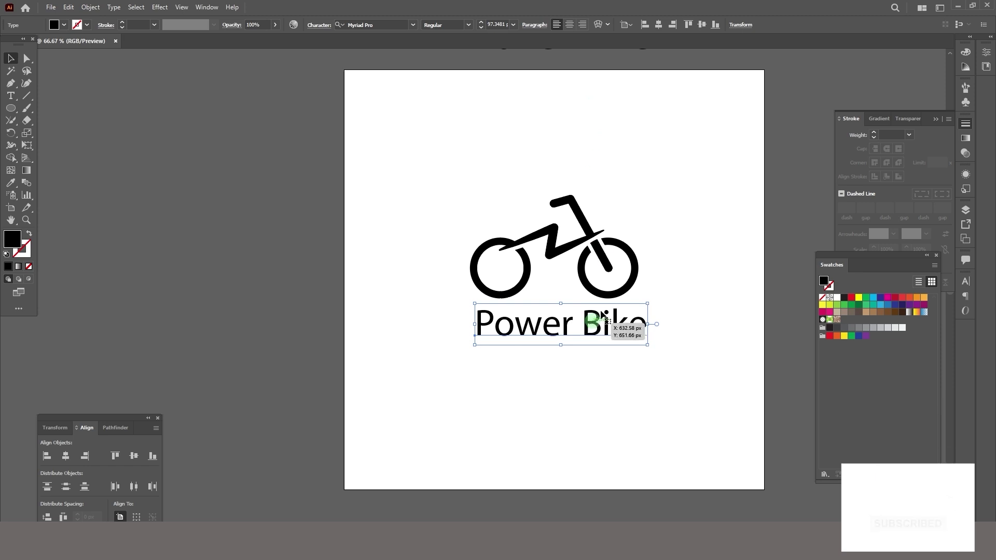
pyautogui.click(386, 25)
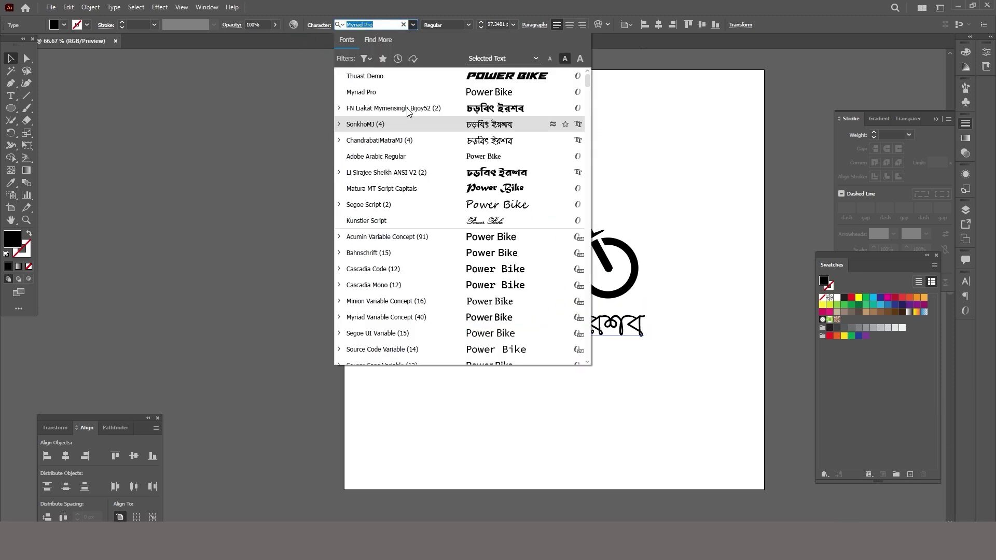
pyautogui.click(407, 72)
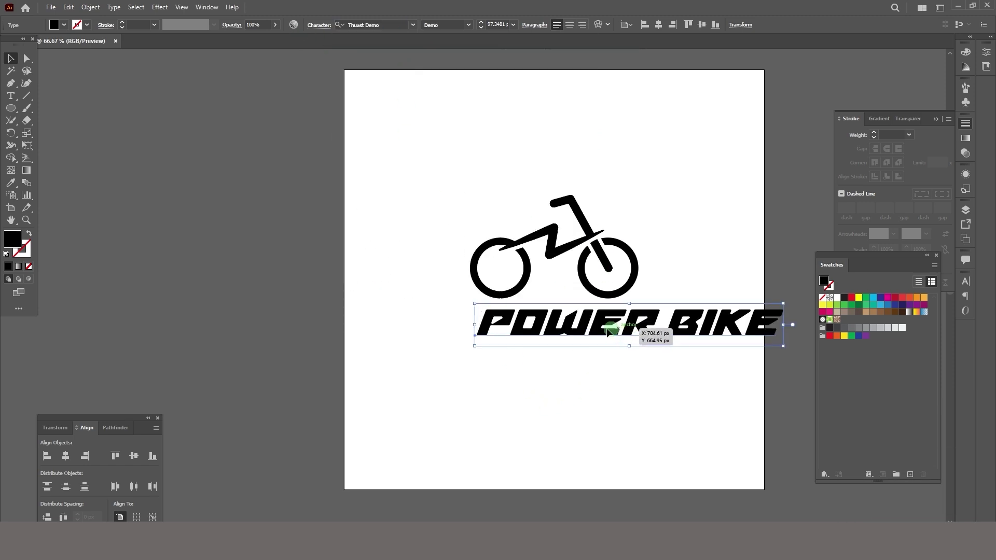
# Step: Resize the POWER BIKE text to about 85 pt and place it centred just beneath the bike
pyautogui.scroll(2, 645, 326)
pyautogui.moveTo(731, 280); pyautogui.dragTo(630, 334)
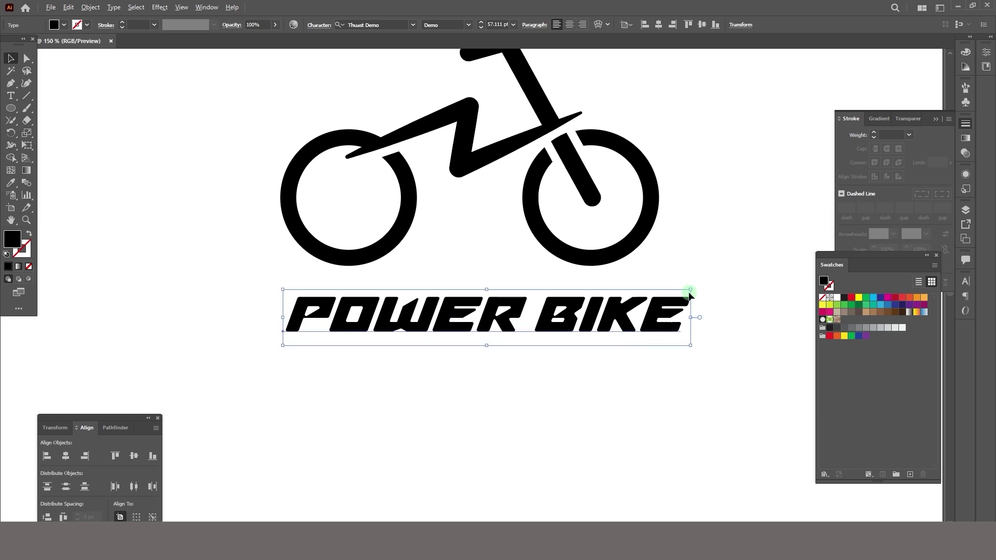
pyautogui.moveTo(689, 294); pyautogui.dragTo(755, 282)
pyautogui.hotkey('ctrl', '-')
pyautogui.hotkey('ctrl', '-')
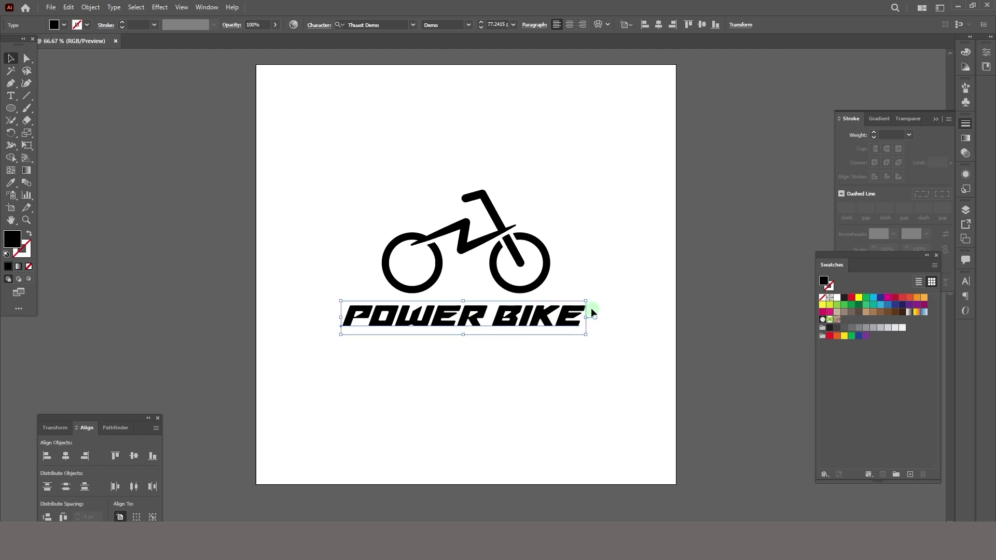
pyautogui.moveTo(589, 303); pyautogui.dragTo(600, 296)
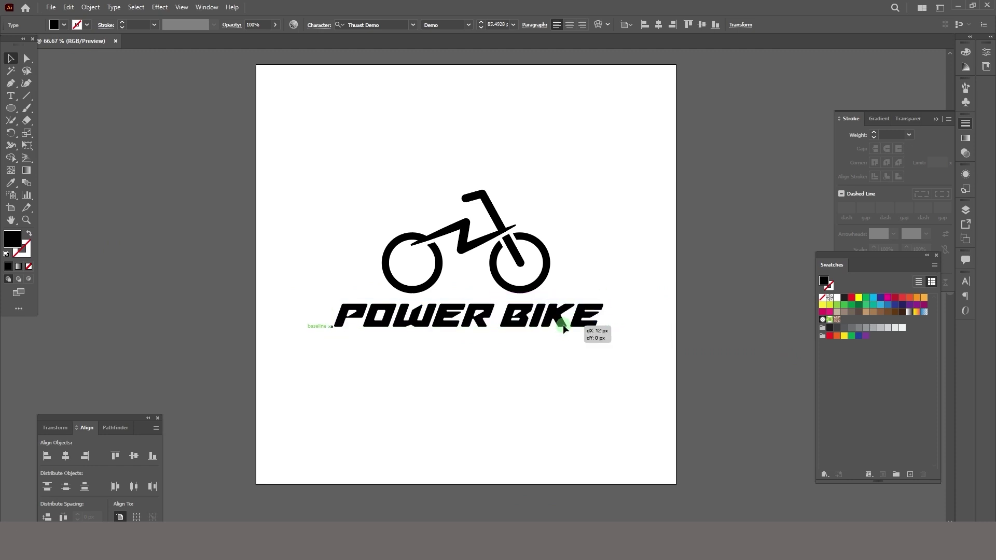
pyautogui.hotkey('ctrl', '+')
# Step: Convert the POWER BIKE text to outlines
pyautogui.click(553, 327)
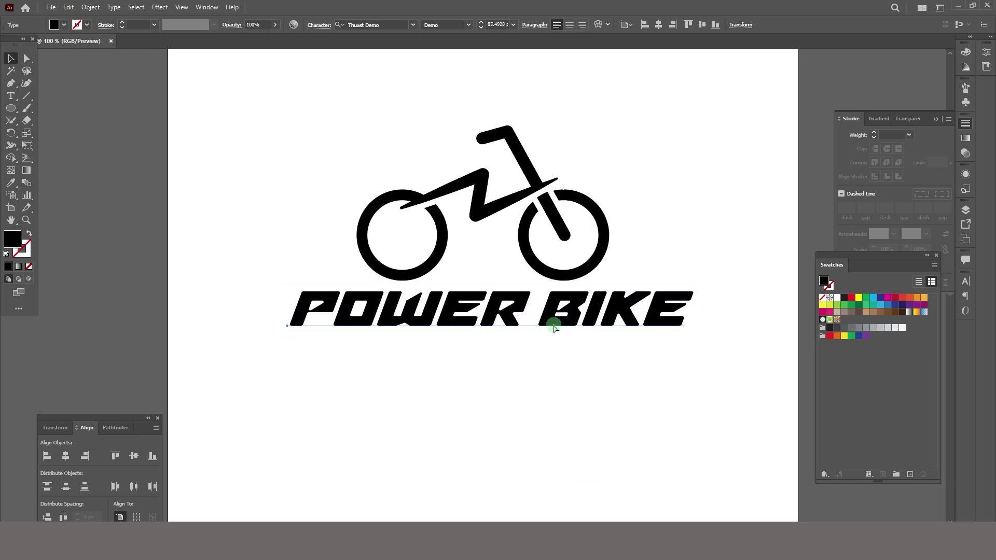
pyautogui.hotkey('ctrl', 'shift', 'o')
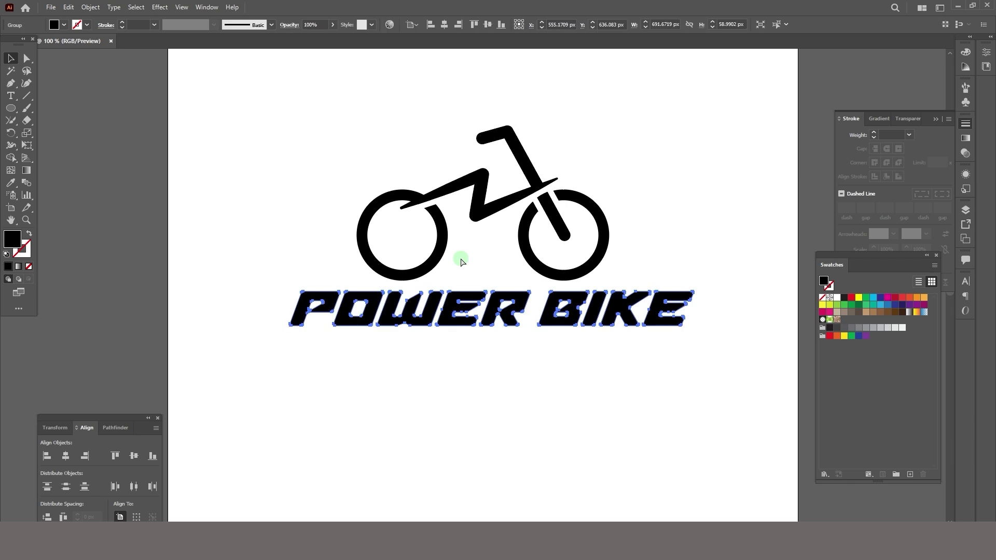
pyautogui.click(511, 398)
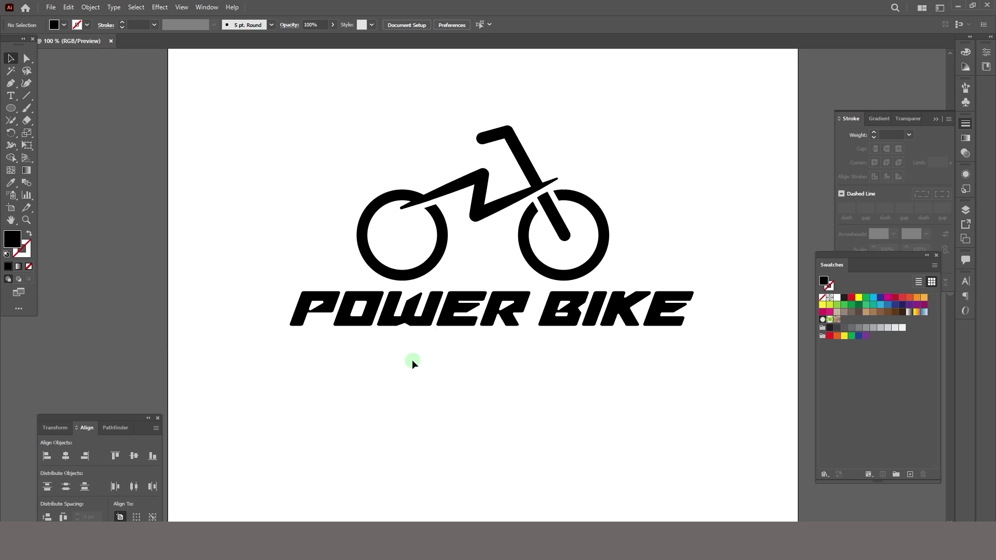
# Step: Ungroup the outlined POWER BIKE lettering into individual letters
pyautogui.click(455, 321)
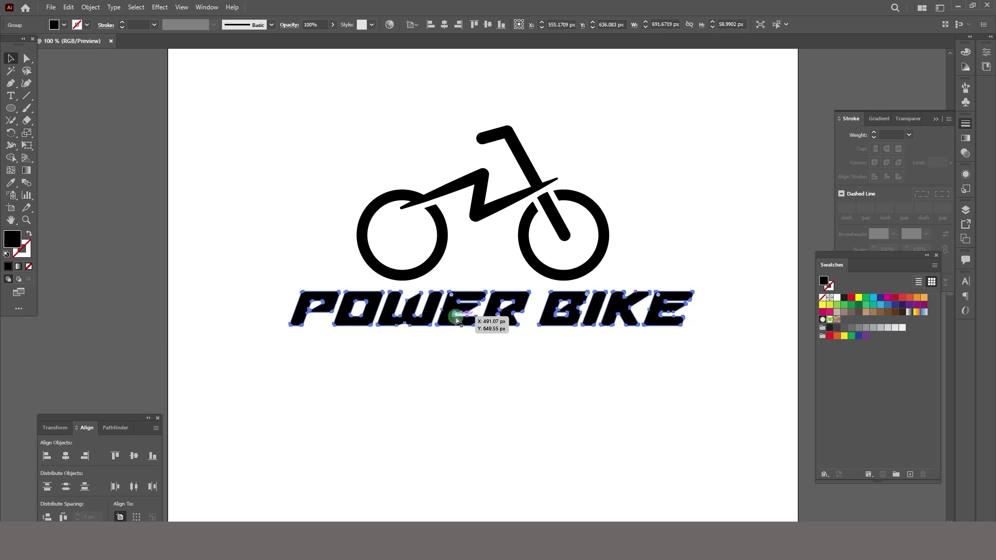
pyautogui.hotkey('ctrl', 'shift', 'g')
pyautogui.moveTo(264, 358); pyautogui.dragTo(503, 317)
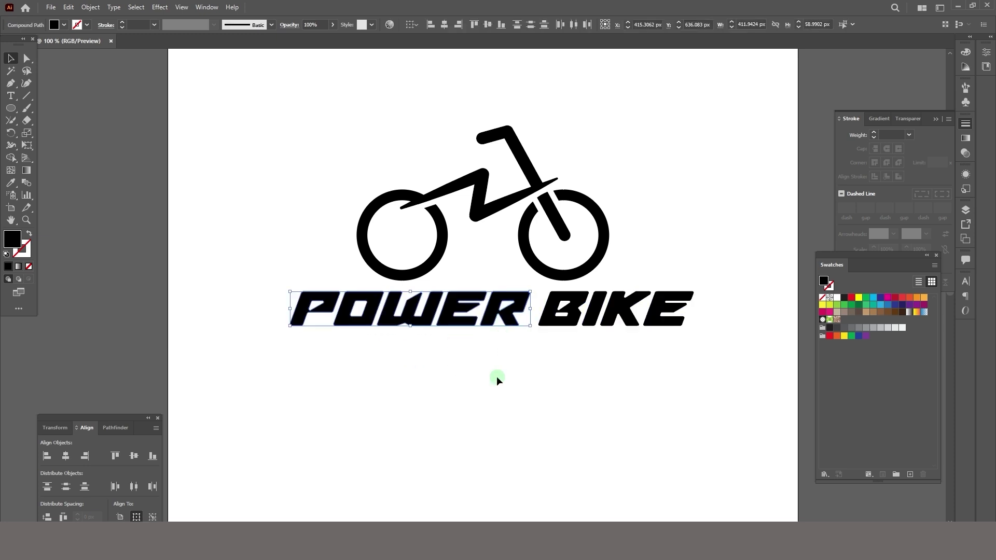
pyautogui.moveTo(562, 355); pyautogui.dragTo(732, 307)
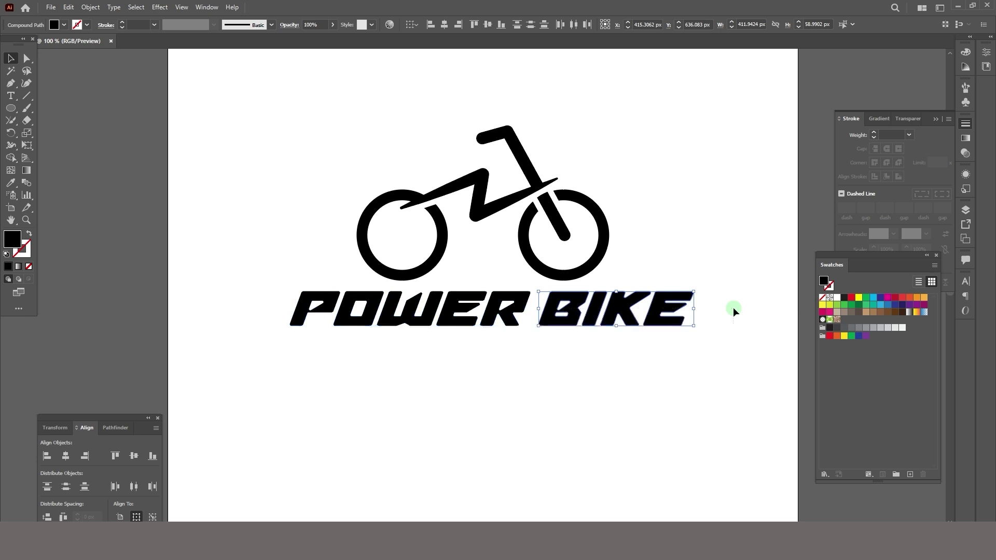
pyautogui.click(633, 388)
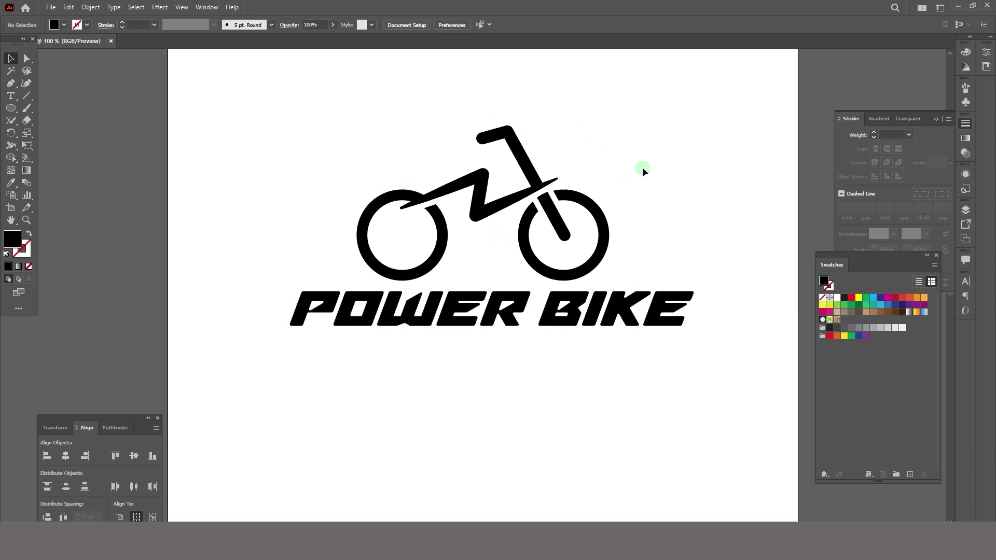
# Step: Fill both bike wheels with blue RGB 0, 75, 175 and apply the same colour to the word POWER
pyautogui.moveTo(334, 191); pyautogui.dragTo(381, 234)
pyautogui.click(350, 156)
pyautogui.click(28, 59)
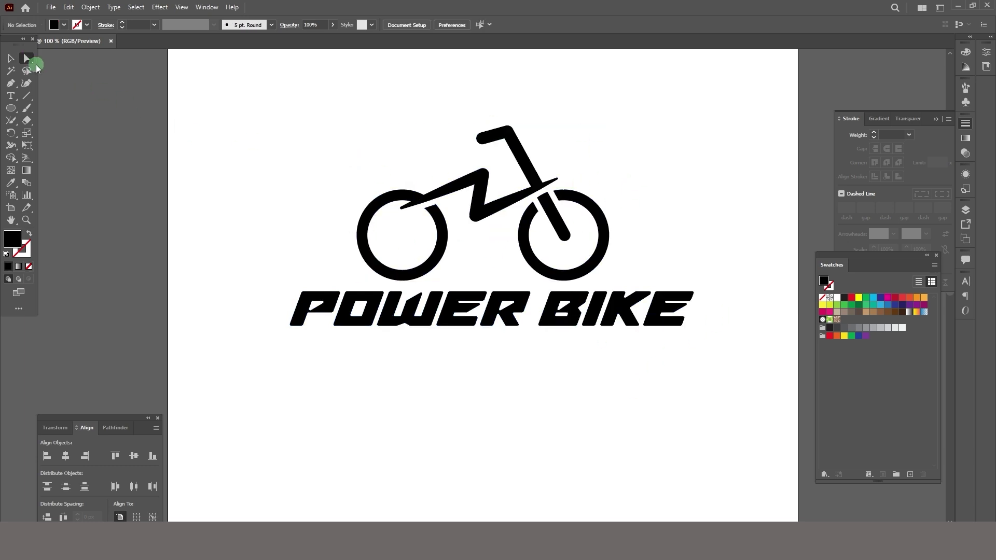
pyautogui.click(377, 226)
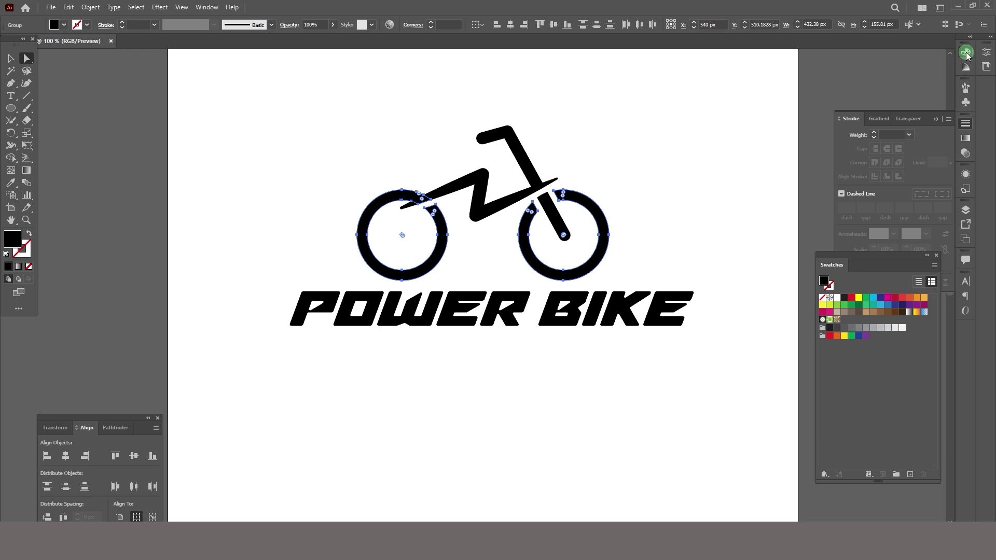
pyautogui.click(966, 54)
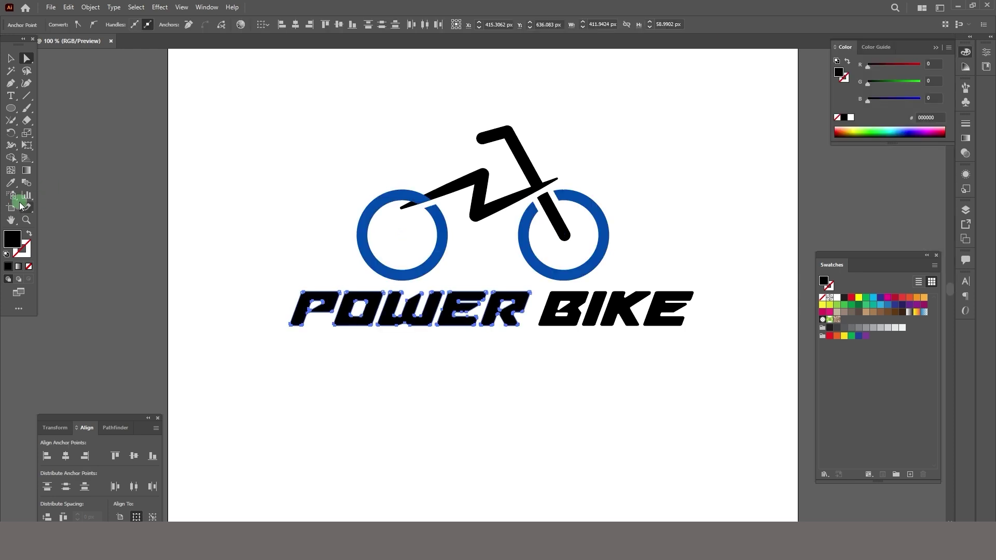
pyautogui.click(11, 183)
pyautogui.click(363, 240)
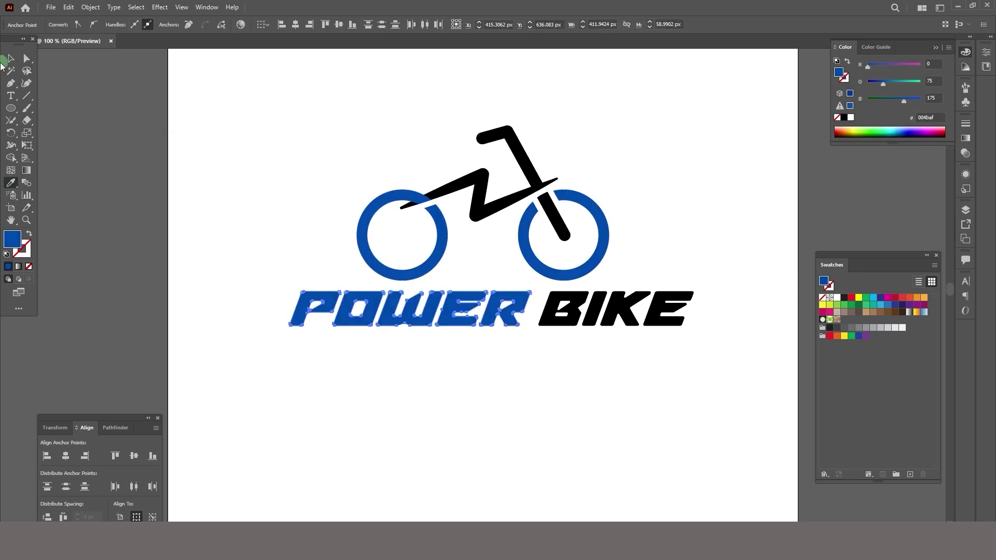
# Step: Fill the bike's zigzag frame, fork and handlebar with orange RGB 255, 169, 45
pyautogui.click(23, 58)
pyautogui.click(478, 168)
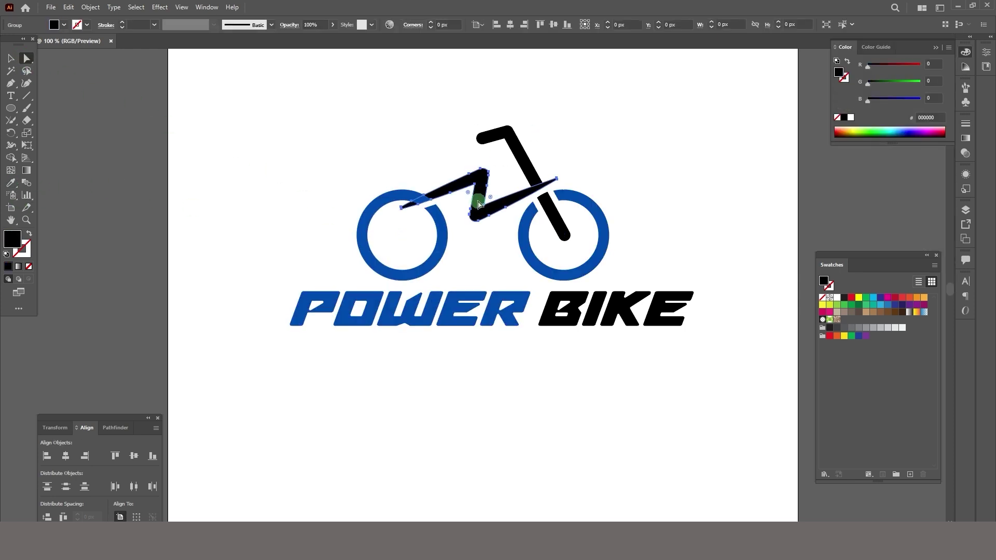
pyautogui.keyDown('shift'); pyautogui.click(546, 223); pyautogui.keyUp('shift')
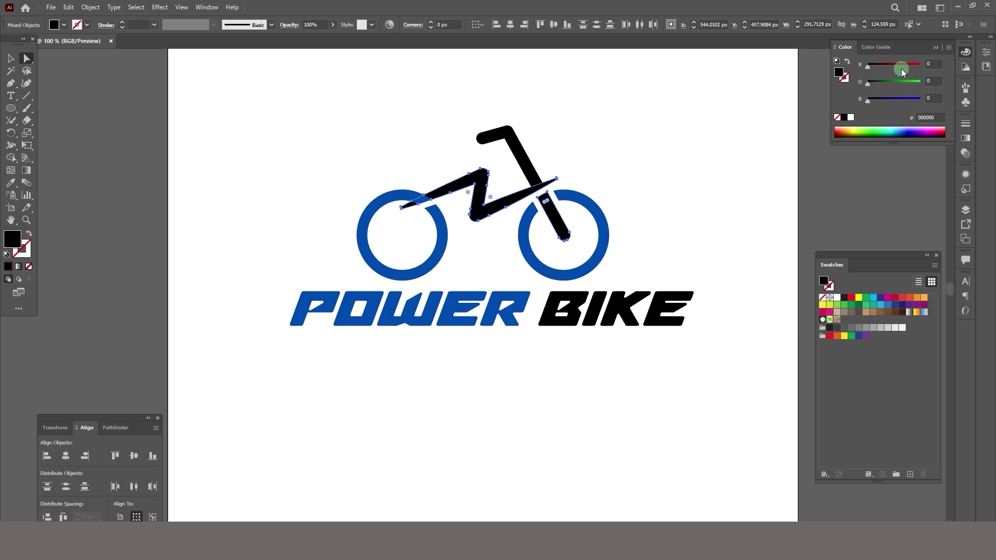
pyautogui.moveTo(910, 74); pyautogui.dragTo(935, 82)
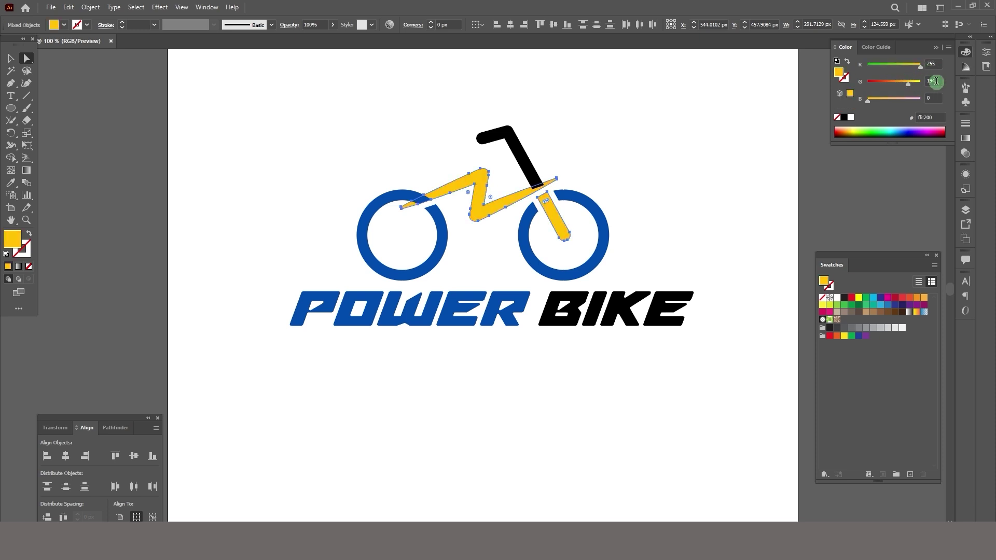
pyautogui.click(931, 98)
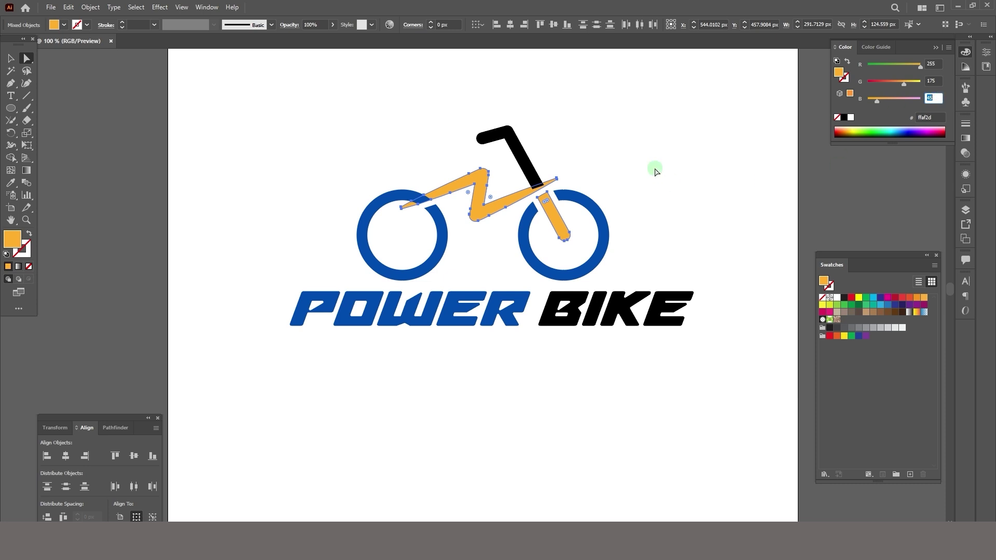
pyautogui.click(927, 101)
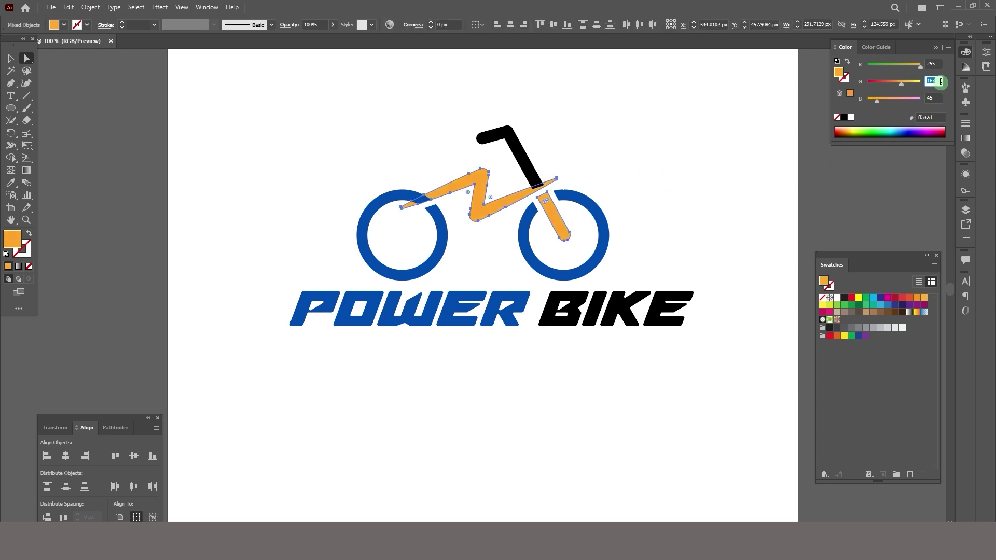
pyautogui.click(654, 174)
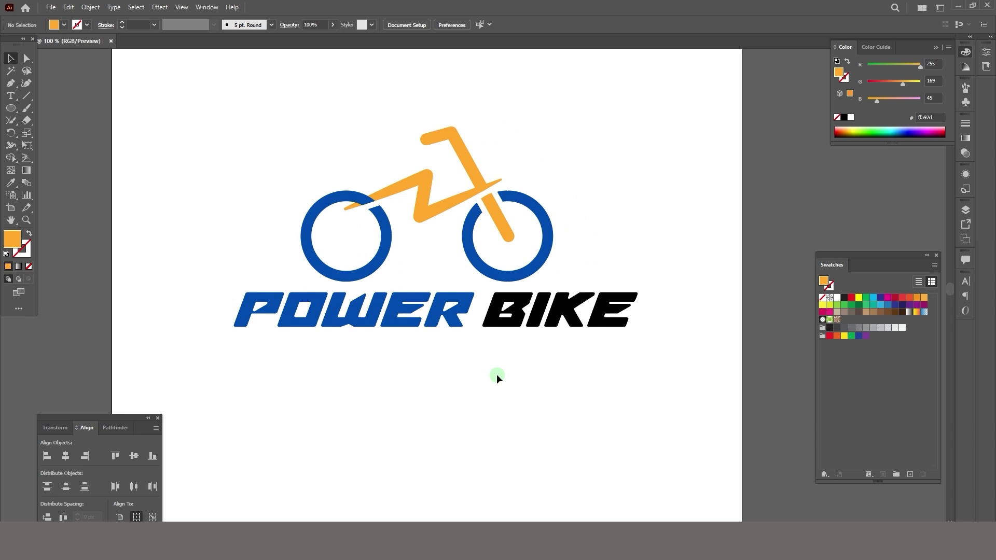
# Step: Apply the frame's orange to the word BIKE with the Eyedropper
pyautogui.moveTo(492, 368); pyautogui.dragTo(689, 291)
pyautogui.click(11, 183)
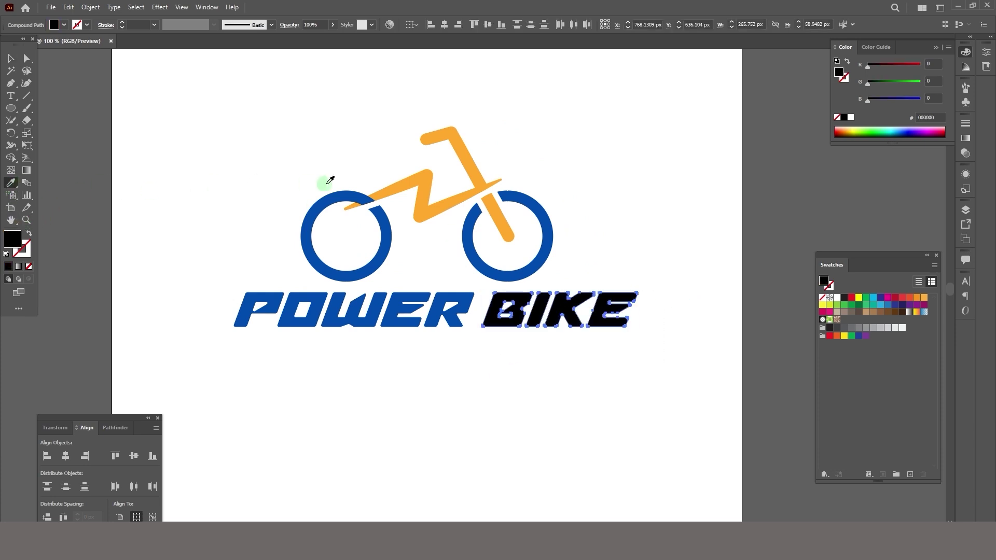
pyautogui.click(424, 171)
pyautogui.press('v')
# Step: Ungroup the bike and bring its zigzag frame in front of the rear wheel
pyautogui.click(458, 175)
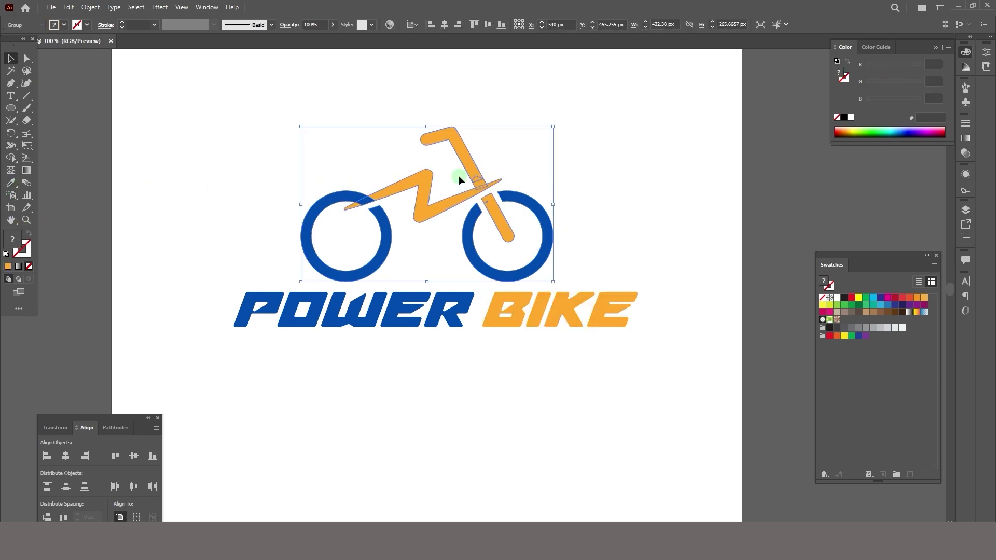
pyautogui.click(443, 166)
pyautogui.moveTo(426, 224); pyautogui.dragTo(389, 156)
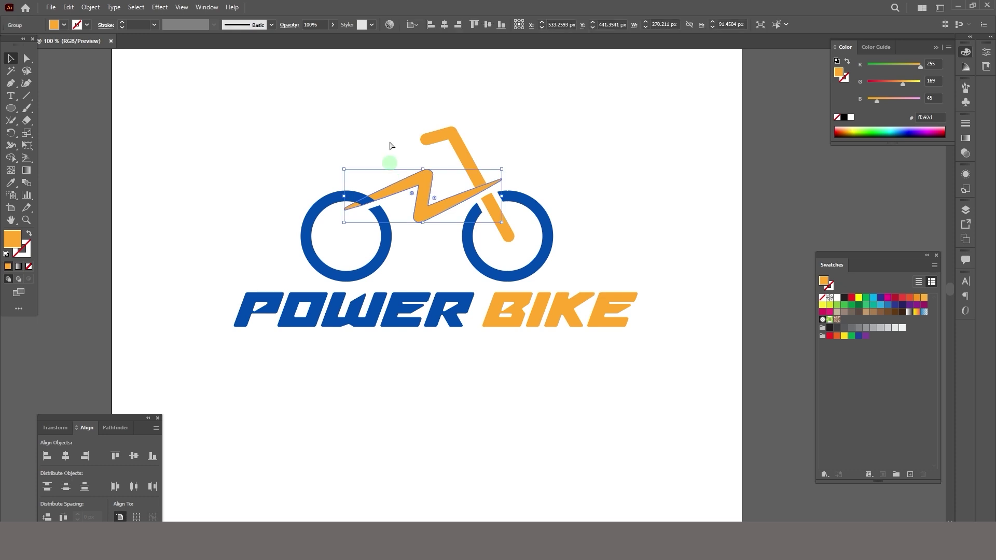
pyautogui.click(386, 129)
# Step: Offset the path of the letter O in POWER inward and delete the offset's outer contour, keeping the shape inside the counter
pyautogui.hotkey('ctrl', '-')
pyautogui.hotkey('ctrl', '-')
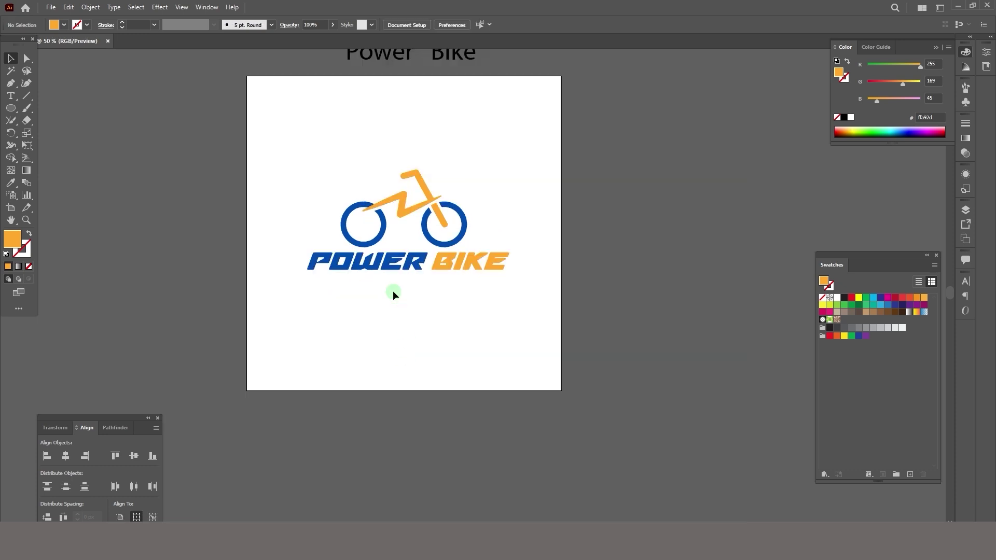
pyautogui.scroll(1, 320, 198)
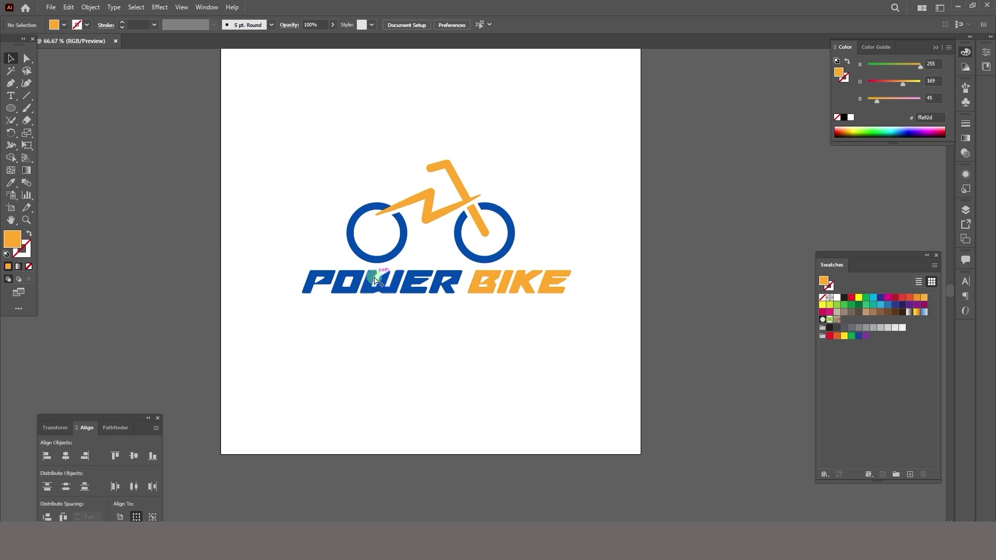
pyautogui.scroll(4, 355, 294)
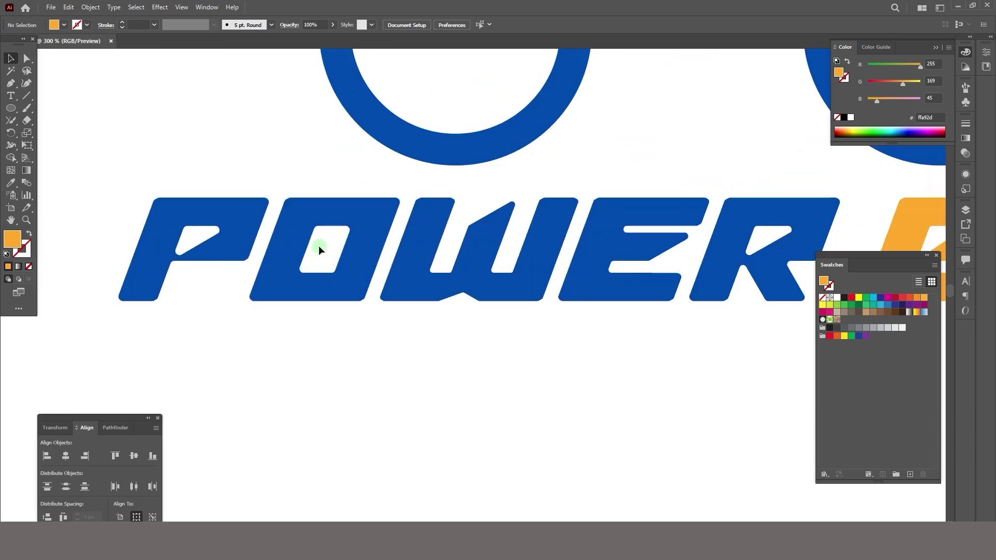
pyautogui.scroll(3, 319, 249)
pyautogui.click(545, 111)
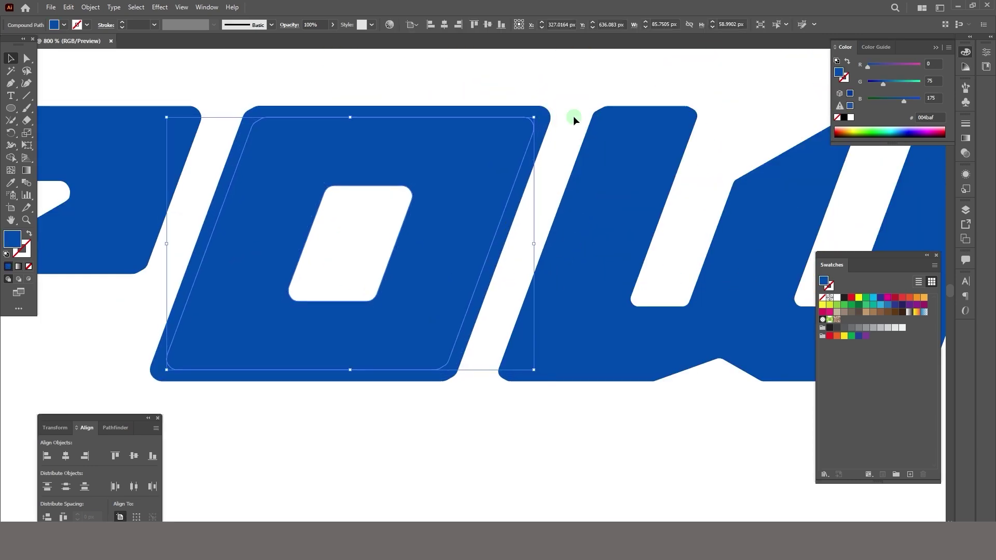
pyautogui.click(27, 58)
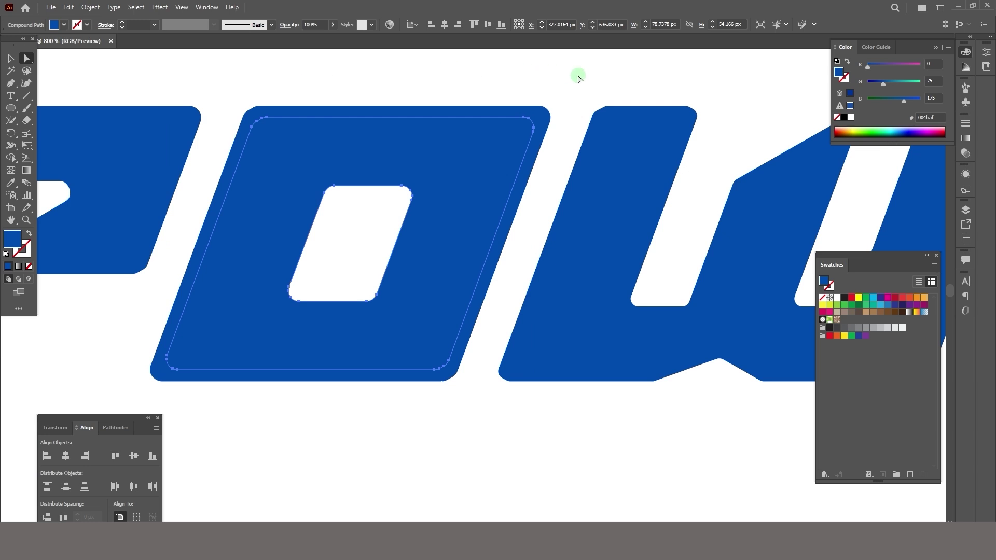
pyautogui.click(529, 123)
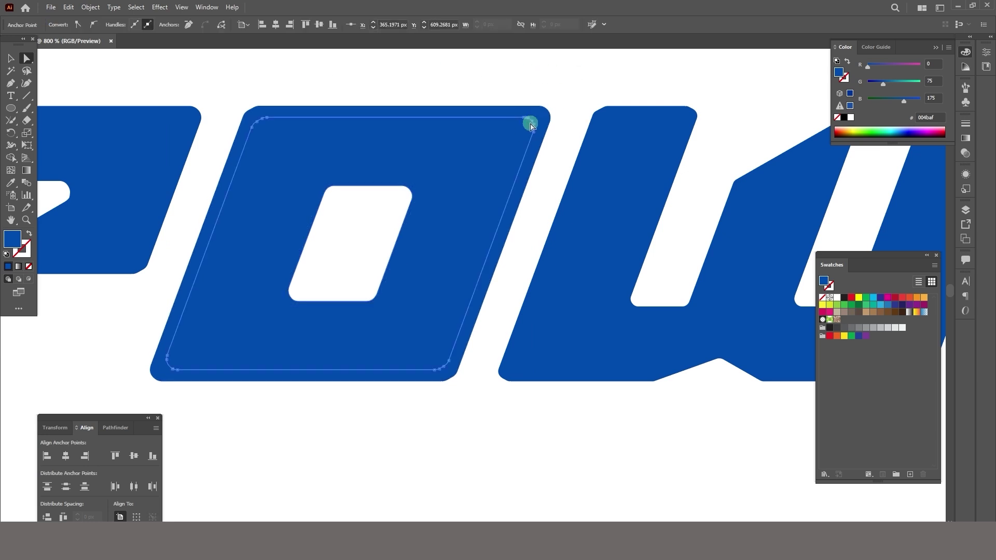
pyautogui.press('Delete')
pyautogui.press('Delete')
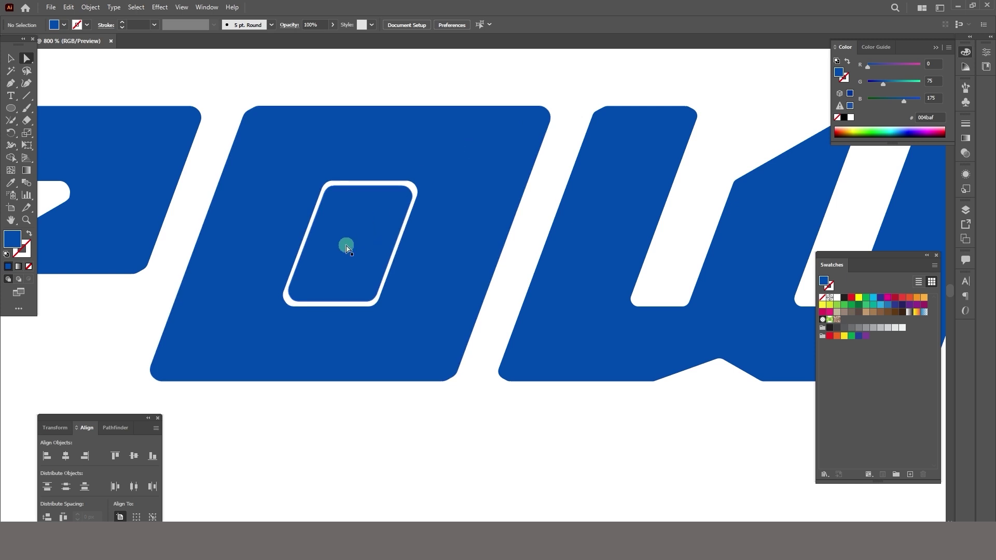
# Step: Shrink the shape inside the O to about 20 × 19 px and fill it with the frame's orange
pyautogui.click(11, 58)
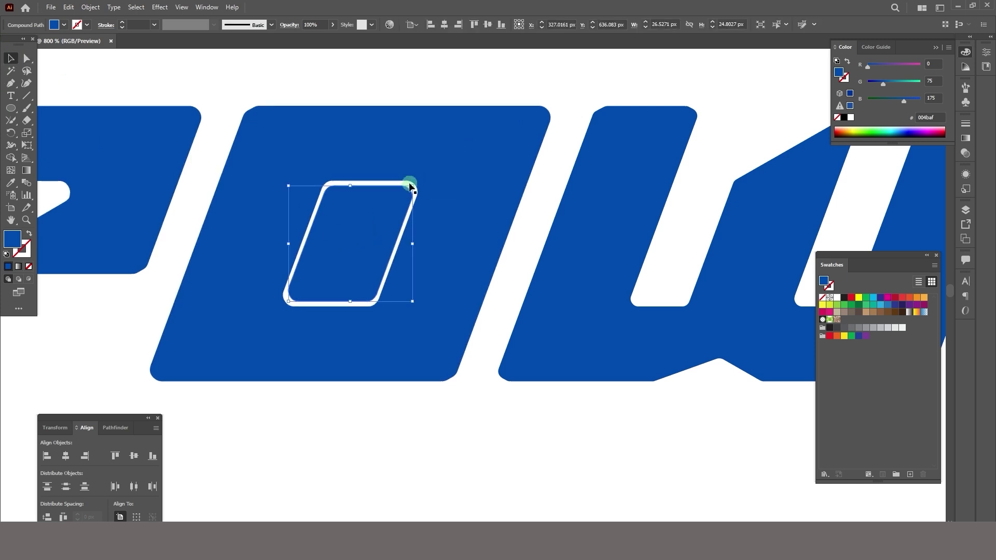
pyautogui.moveTo(410, 185); pyautogui.dragTo(397, 203)
pyautogui.hotkey('ctrl', '0')
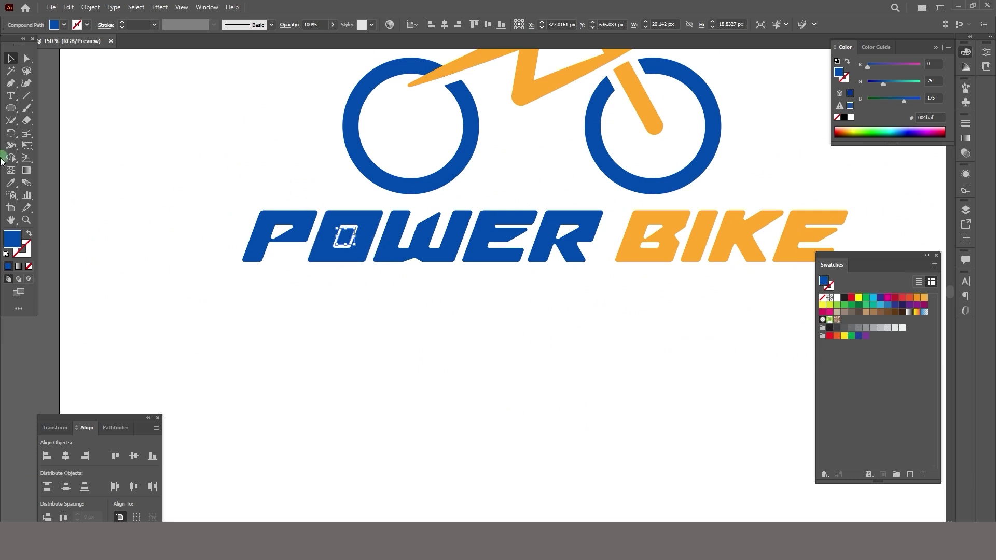
pyautogui.click(7, 186)
pyautogui.click(541, 86)
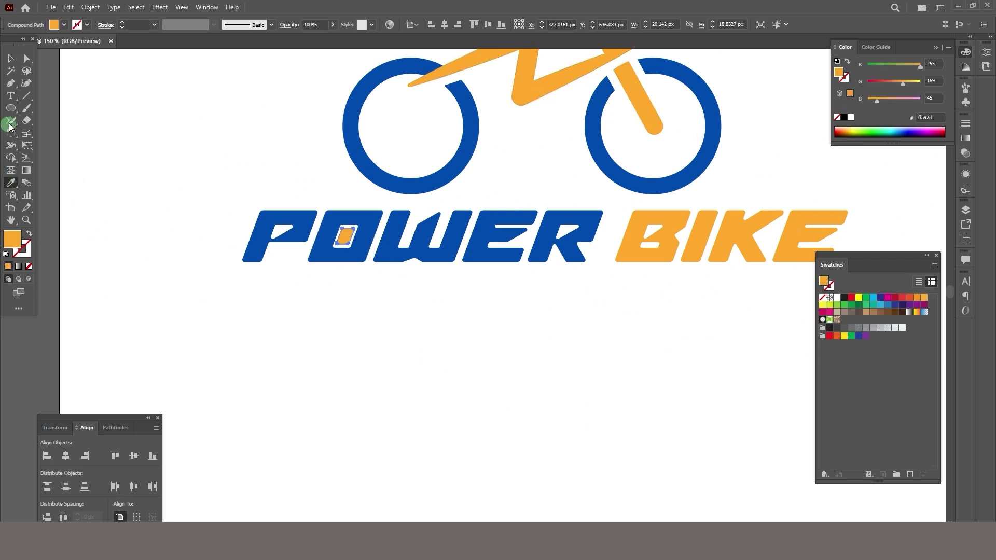
pyautogui.click(9, 71)
pyautogui.click(296, 322)
# Step: Enlarge the whole logo to about 868 × 430 px and centre it horizontally and vertically on the artboard
pyautogui.scroll(-2, 296, 322)
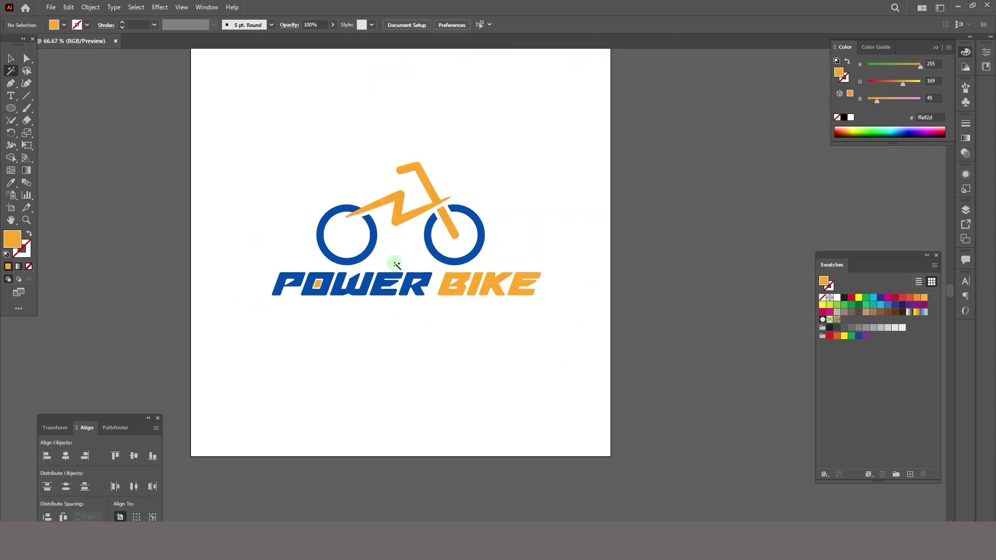
pyautogui.moveTo(210, 132); pyautogui.dragTo(580, 347)
pyautogui.scroll(1, 514, 220)
pyautogui.moveTo(542, 183); pyautogui.dragTo(575, 170)
pyautogui.click(544, 197)
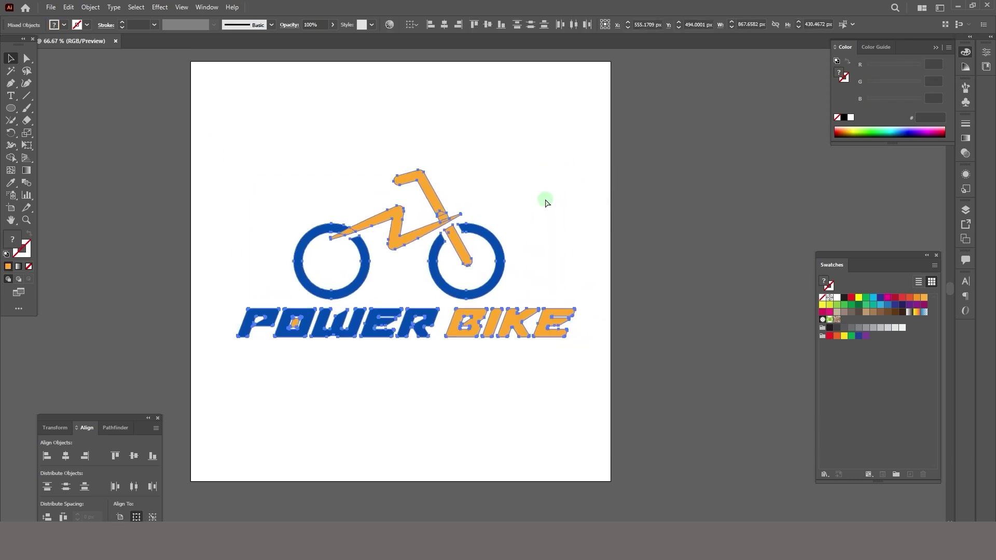
pyautogui.click(524, 211)
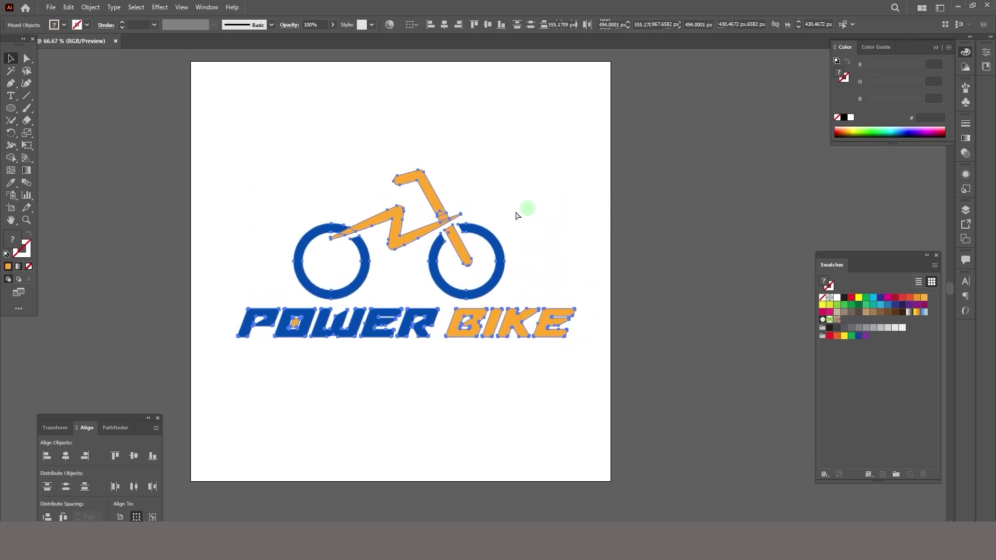
pyautogui.click(66, 456)
pyautogui.click(402, 388)
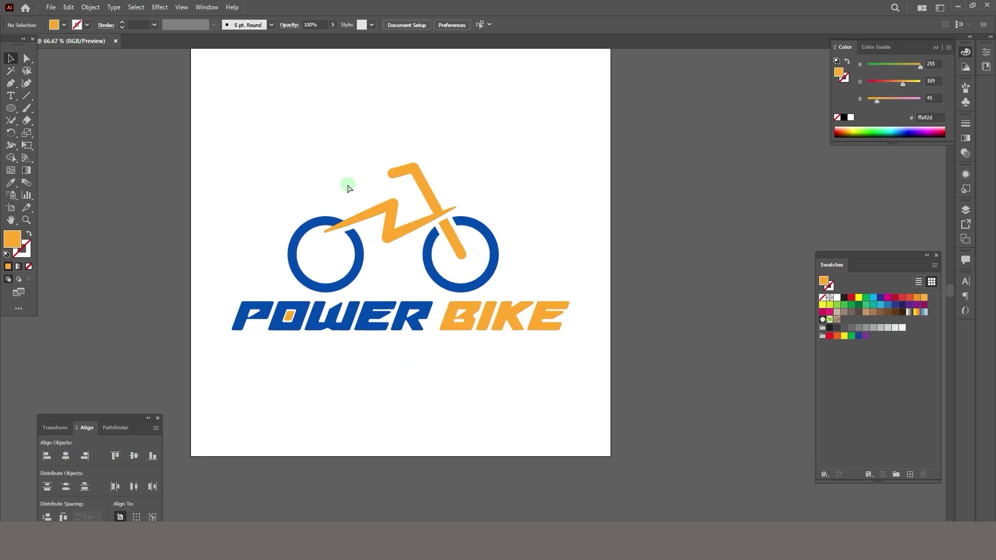
# Step: Save the document in Adobe Illustrator format as Logo-2 in the Vedio-46 folder
pyautogui.hotkey('ctrl', 's')
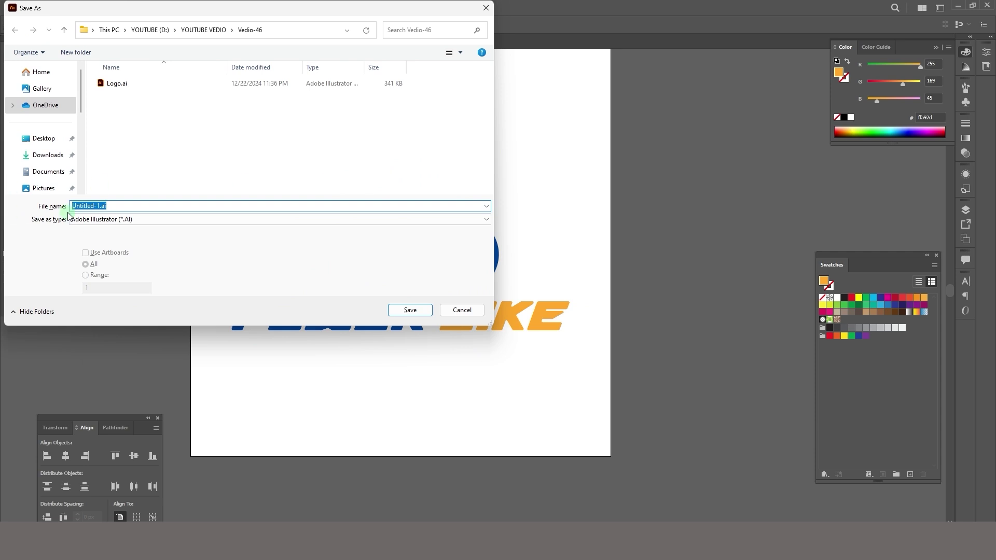
pyautogui.write('Logo-2')
pyautogui.press('Return')
pyautogui.press('Return')
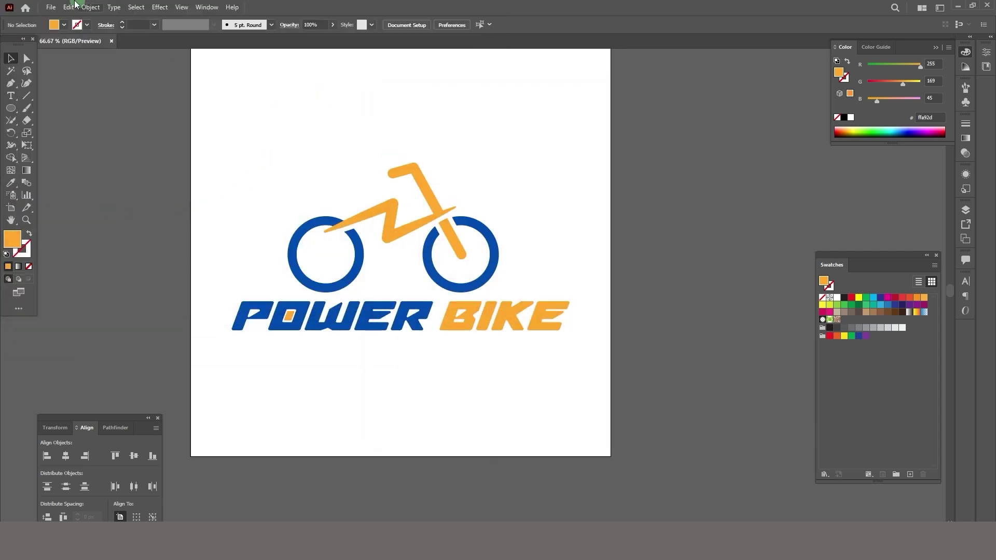
# Step: Export the logo in PNG format as Logo-2.png to the Vedio-46 folder
pyautogui.click(50, 8)
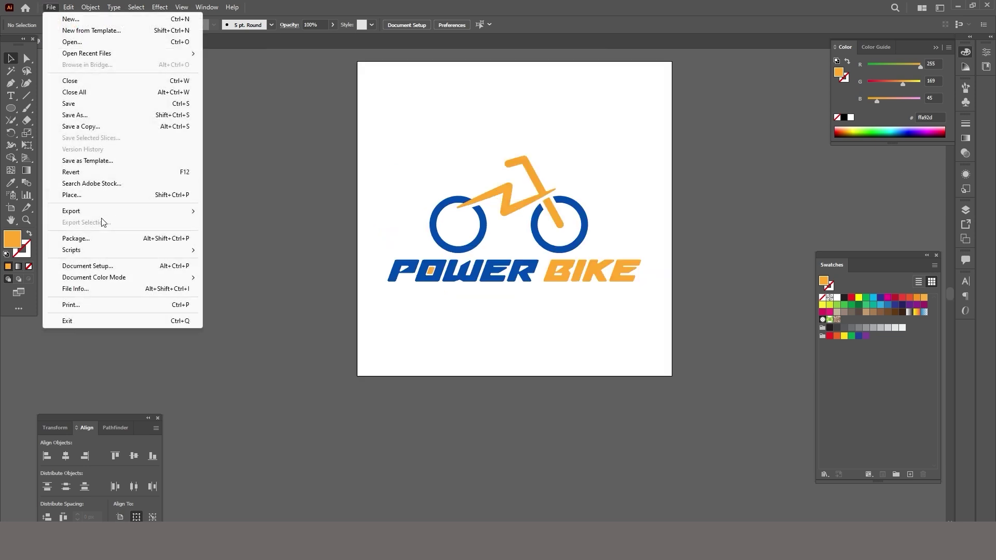
pyautogui.moveTo(124, 211)
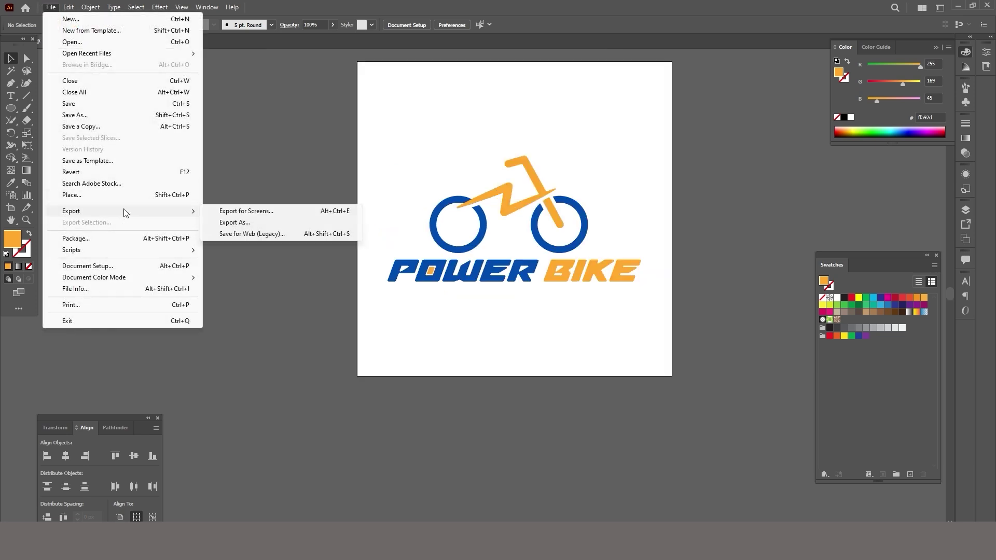
pyautogui.click(240, 224)
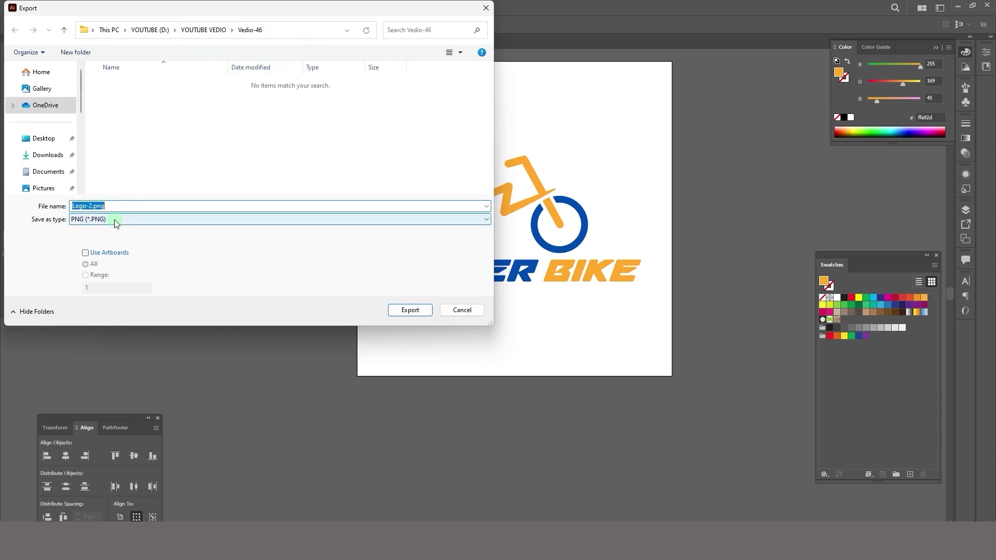
pyautogui.click(85, 219)
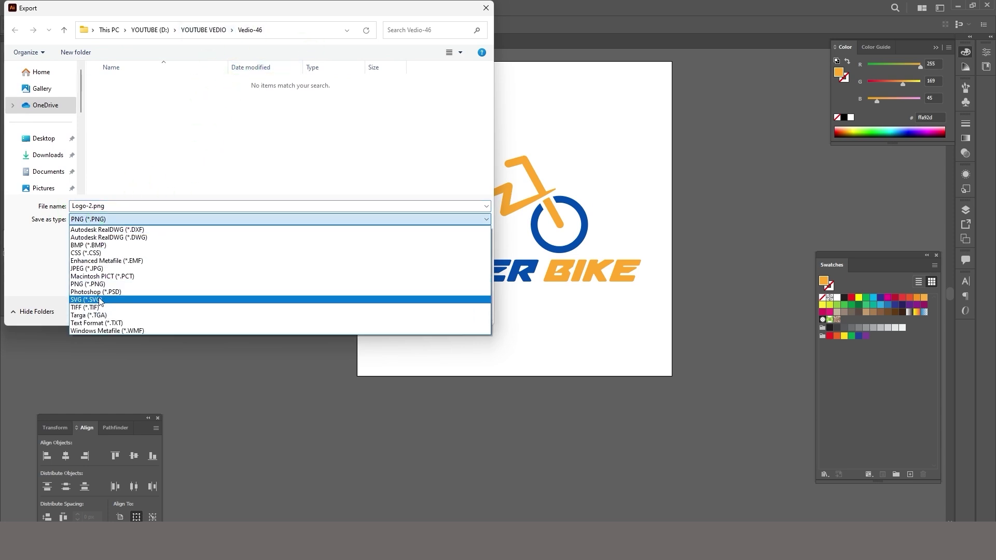
pyautogui.click(89, 284)
pyautogui.click(409, 310)
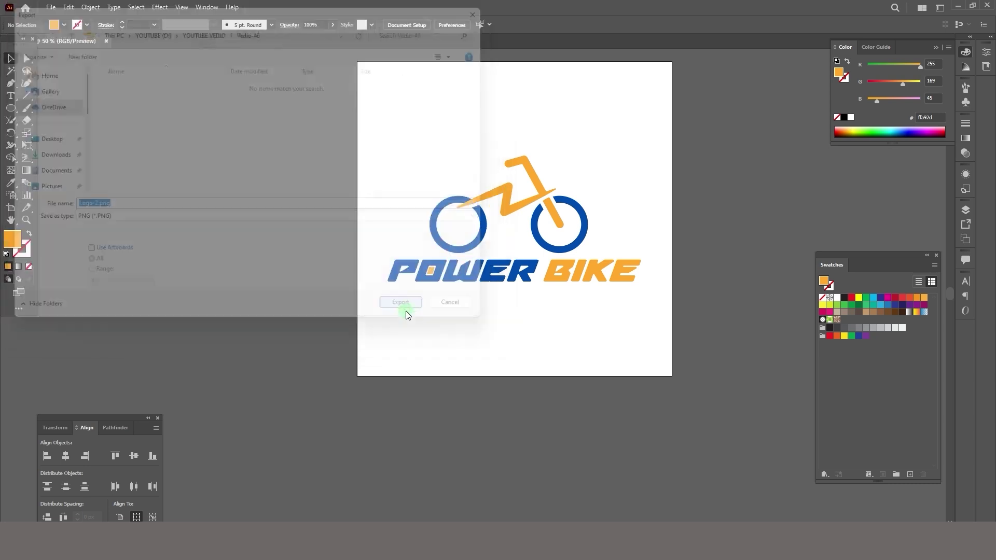
# Step: Complete the PNG export with High (300 ppi) resolution and a transparent background
pyautogui.click(213, 311)
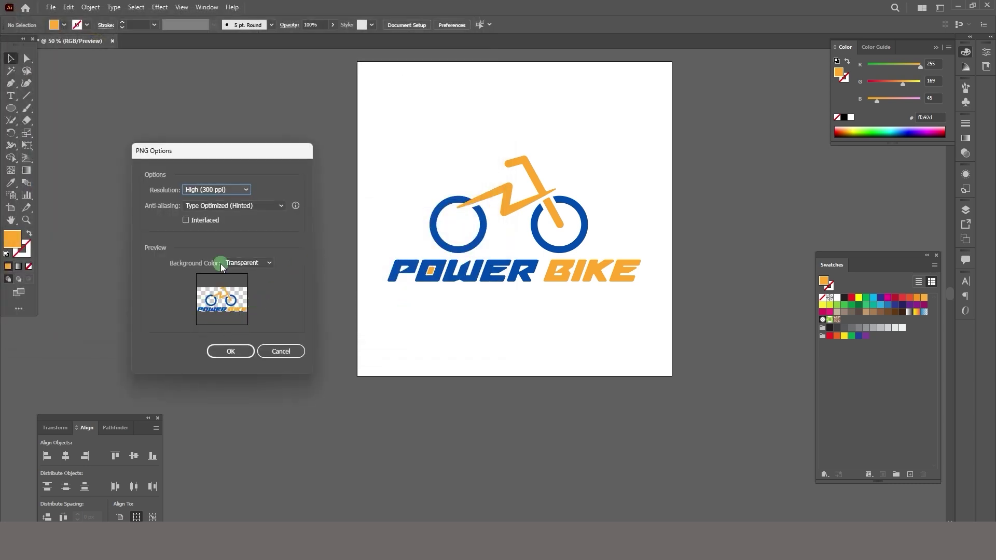
pyautogui.click(262, 261)
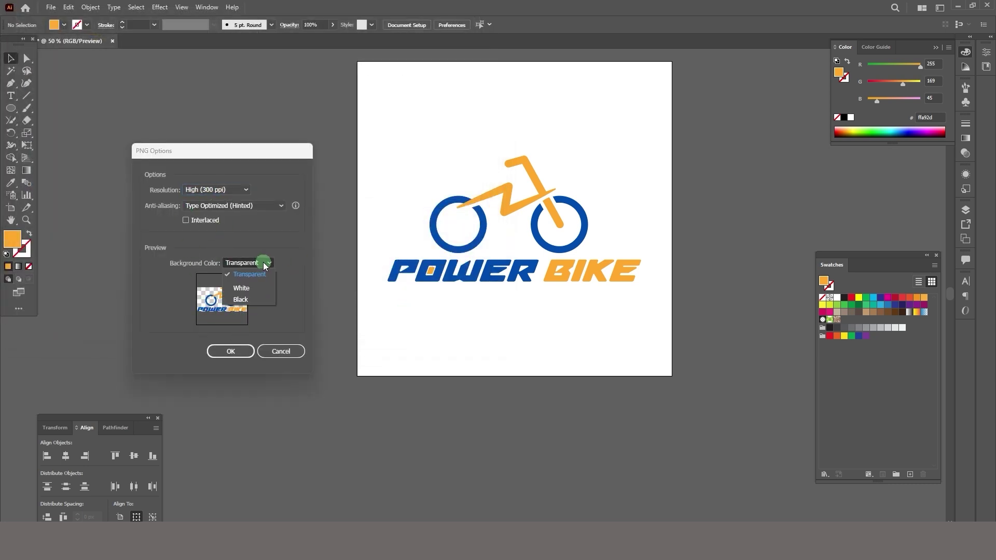
pyautogui.click(262, 263)
pyautogui.click(210, 192)
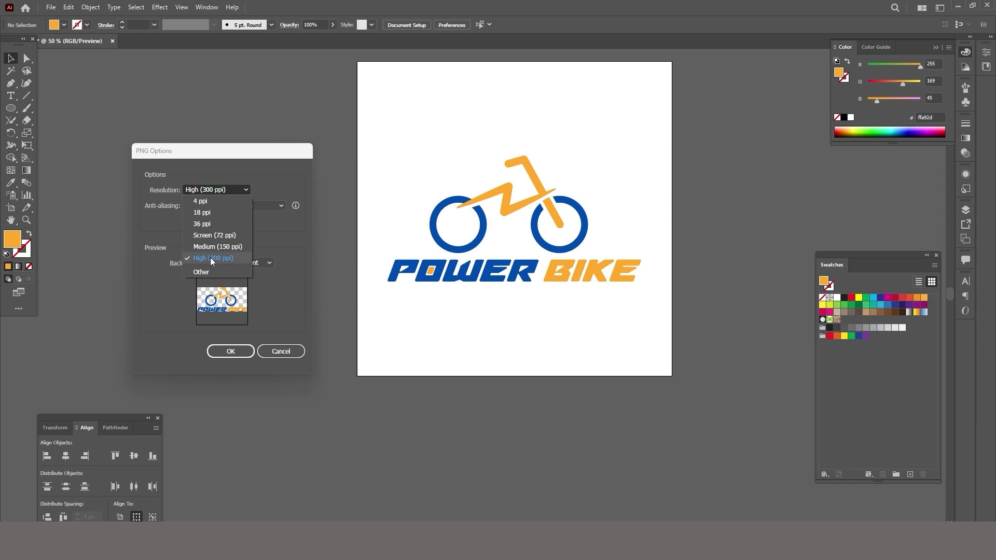
pyautogui.click(228, 359)
pyautogui.click(230, 352)
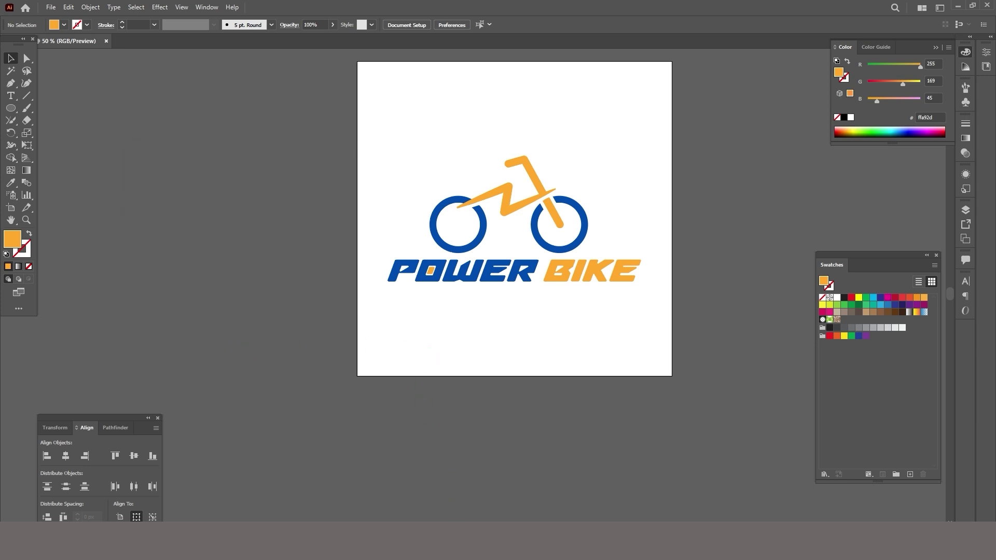
# Step: Switch to File Explorer, view Logo-2.png from the Vedio-46 folder full-screen in Photos, and close the viewer
pyautogui.moveTo(429, 540)
pyautogui.click(429, 495)
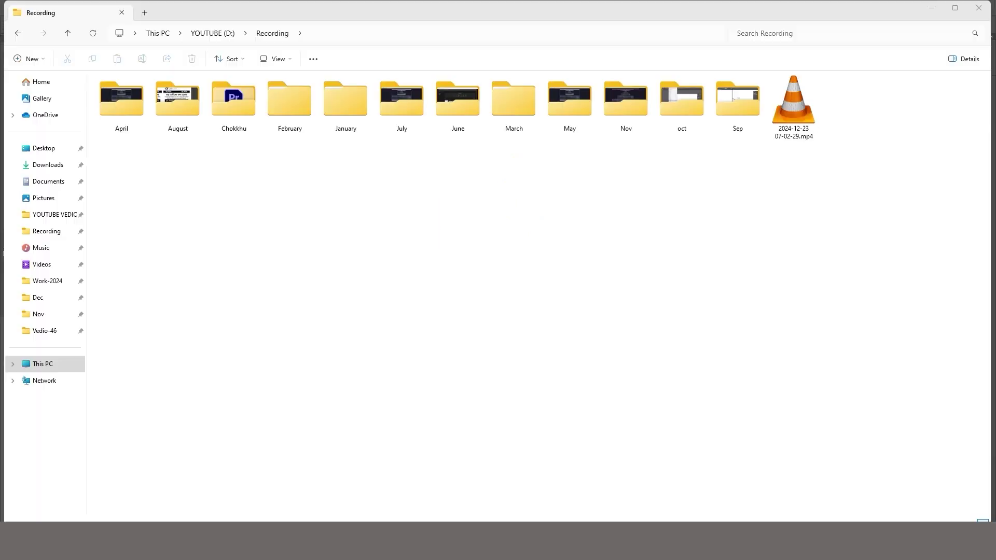
pyautogui.click(45, 330)
pyautogui.click(122, 122)
pyautogui.rightClick(127, 121)
pyautogui.moveTo(181, 169)
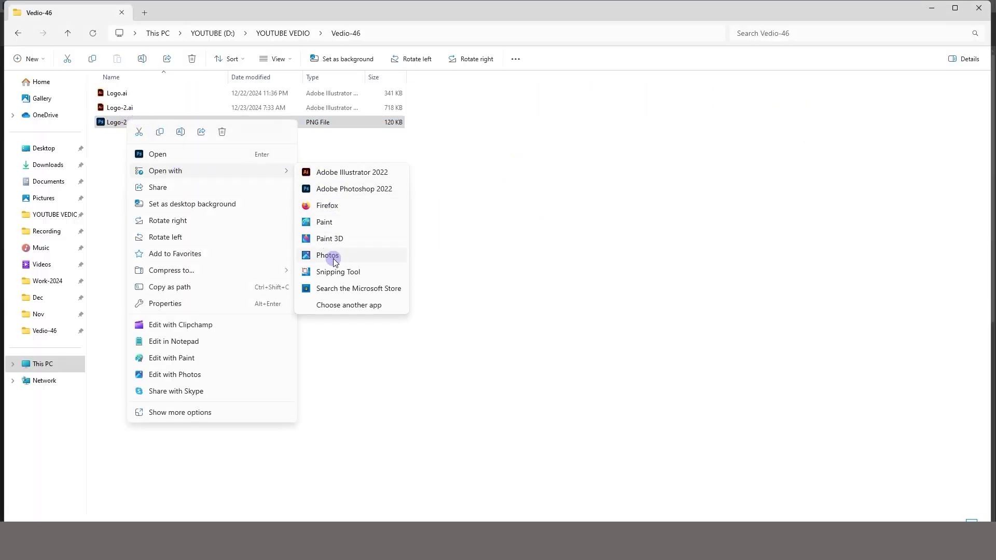
pyautogui.click(332, 258)
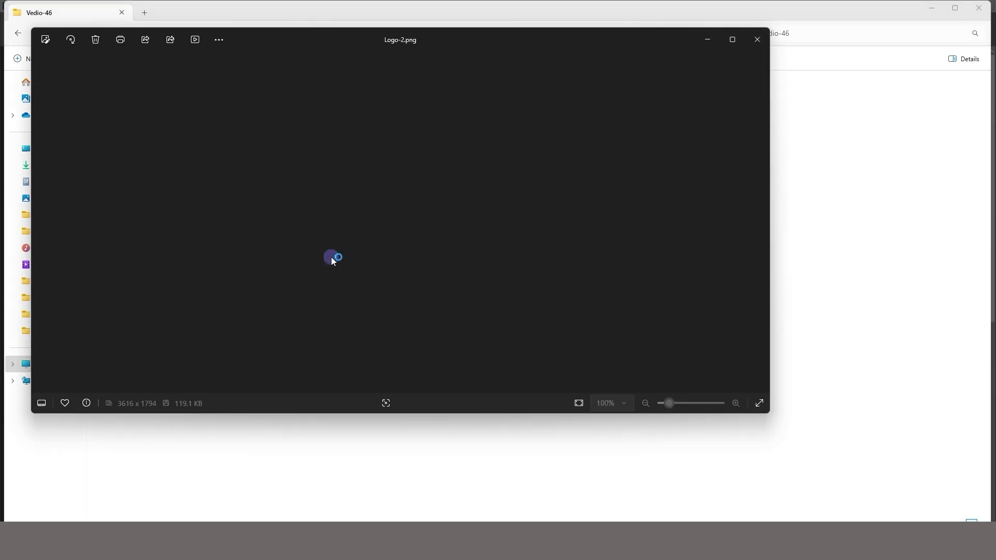
pyautogui.click(731, 39)
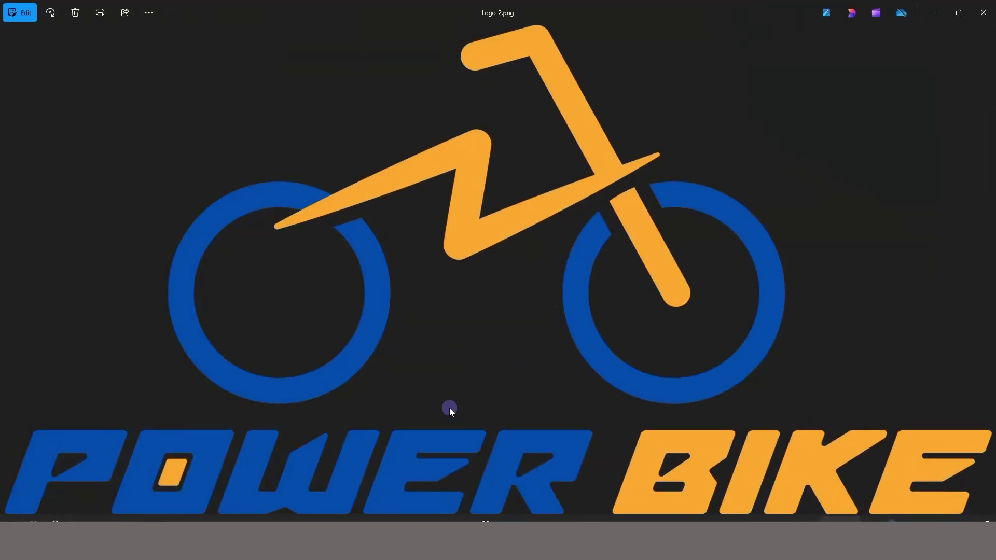
pyautogui.click(983, 13)
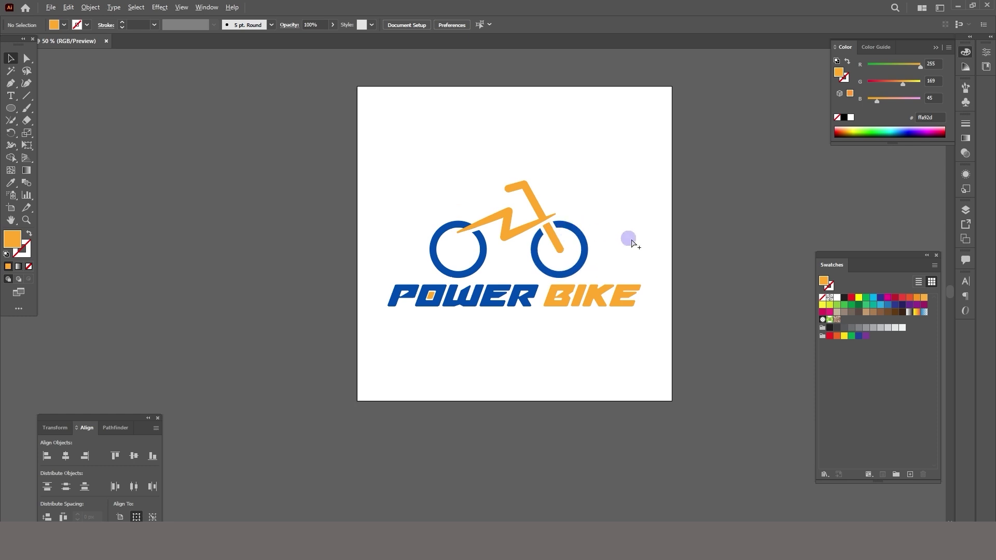
pyautogui.scroll(2, 631, 242)
pyautogui.scroll(-1, 406, 219)
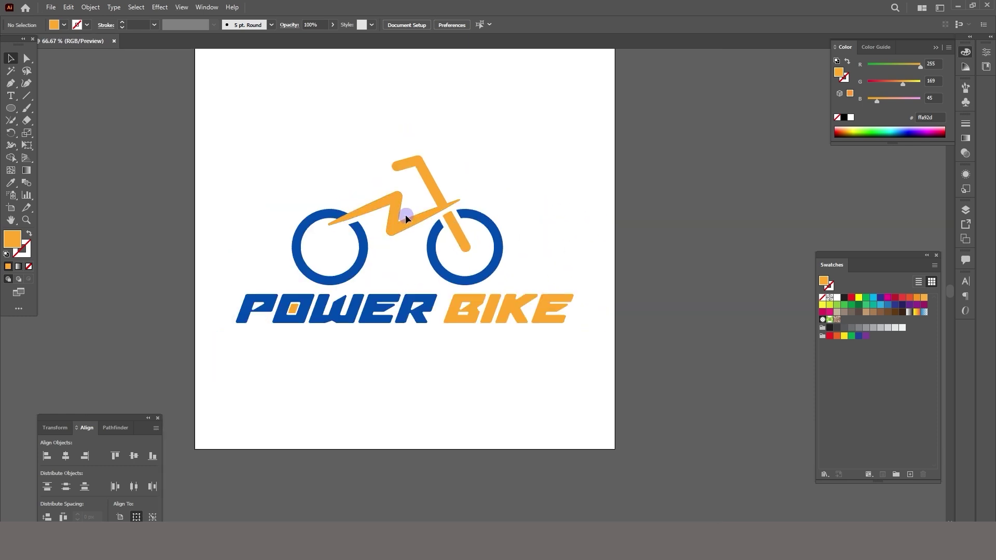